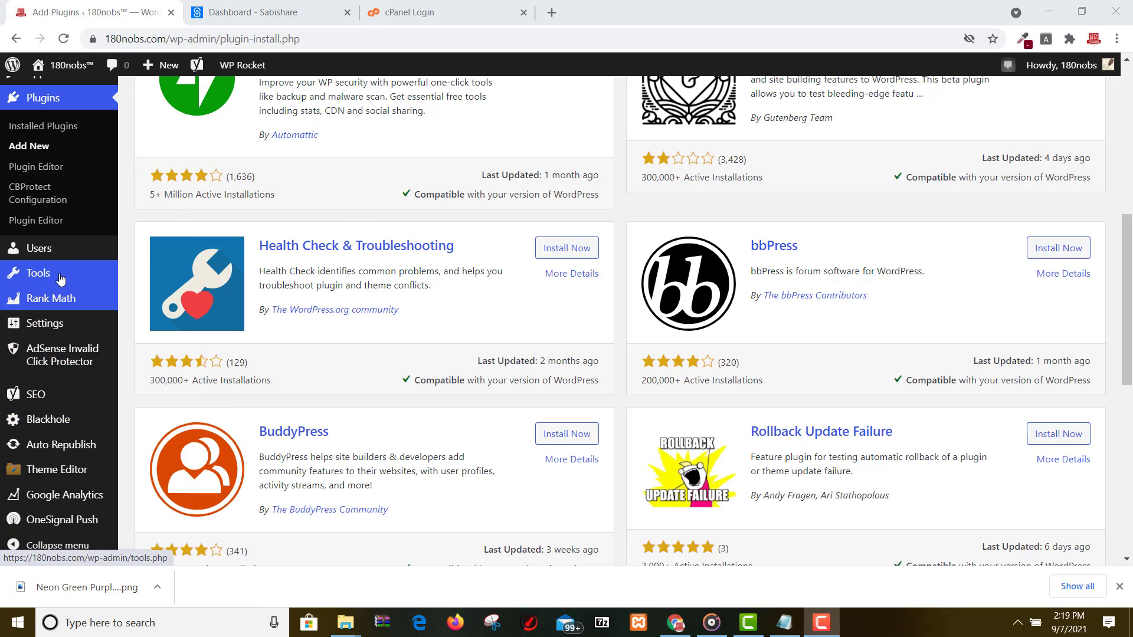
- Search the WordPress plugin directory for "filemanager" from the Add Plugins page
{"action": "mouse_move", "coordinate": [66, 370]}
{"action": "mouse_move", "coordinate": [59, 481]}
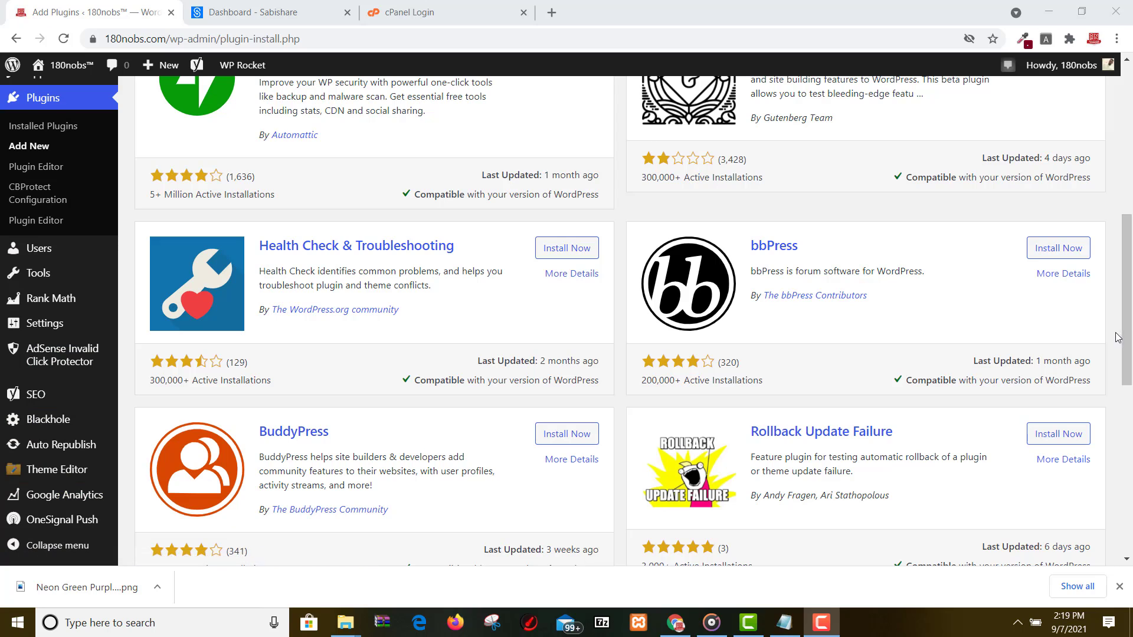
{"action": "scroll", "coordinate": [1131, 328], "scroll_direction": "up", "scroll_amount": 3}
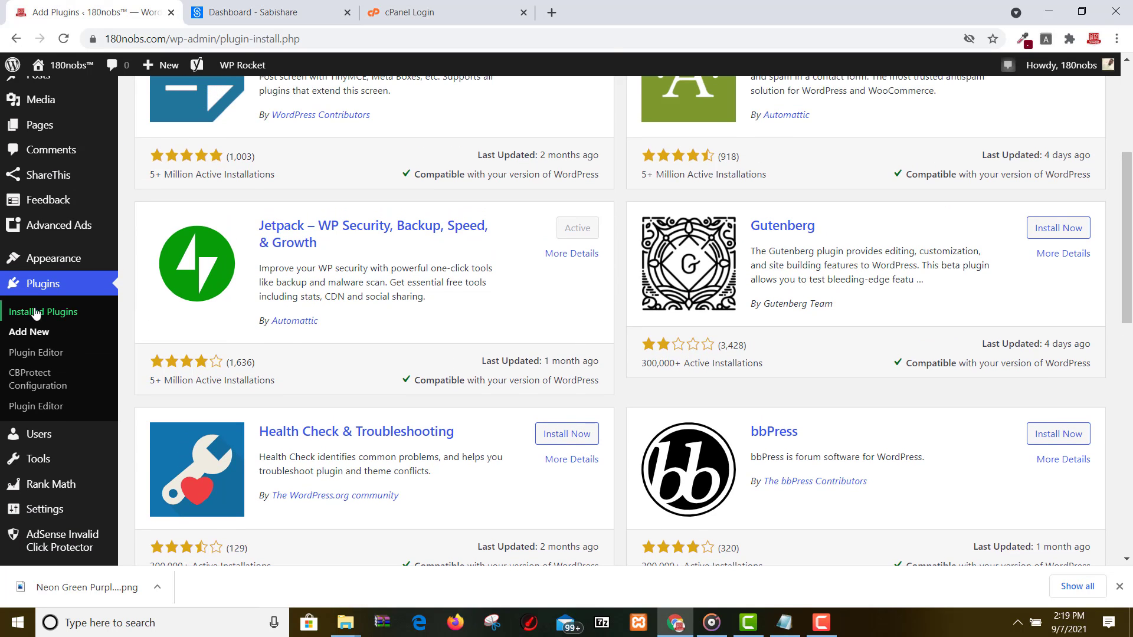
{"action": "left_click", "coordinate": [28, 332]}
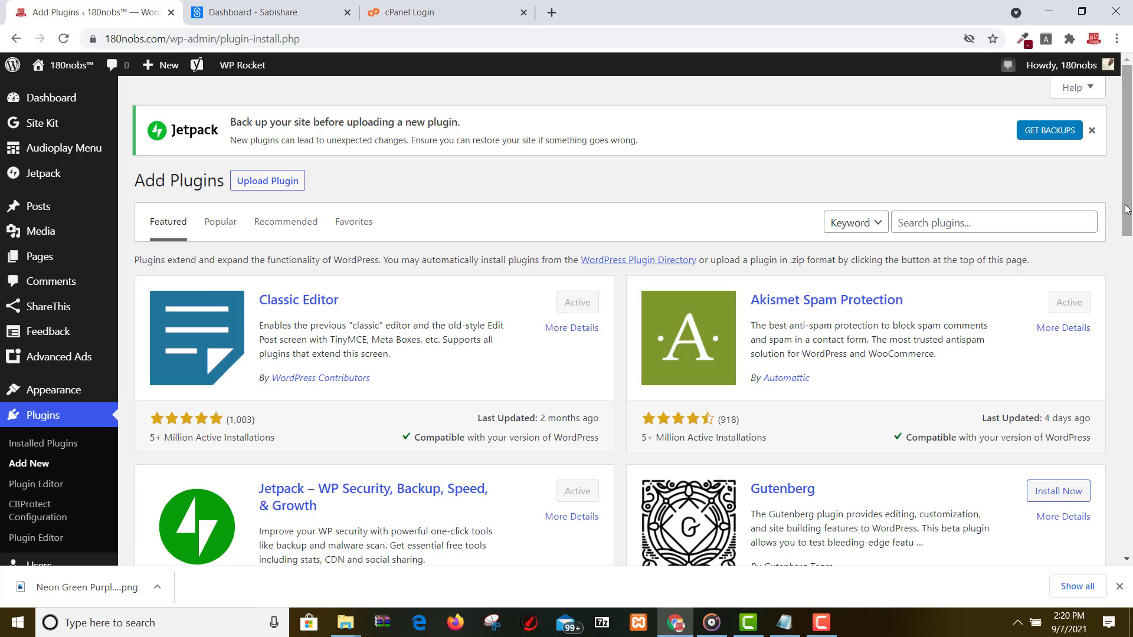
{"action": "left_click", "coordinate": [1054, 217]}
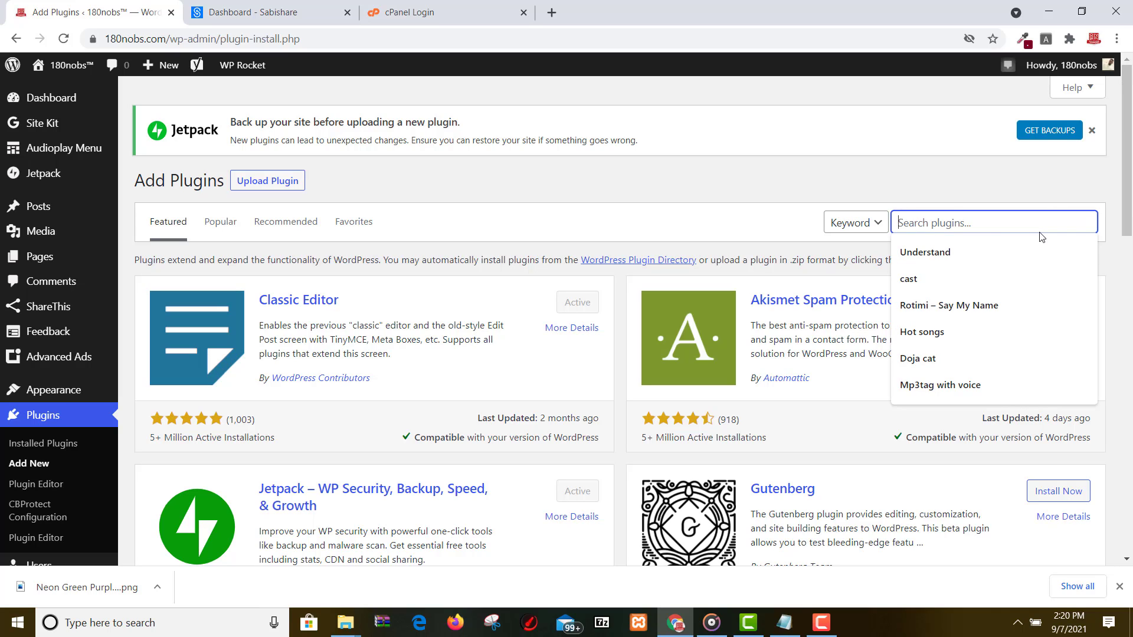
{"action": "type", "text": "fil"}
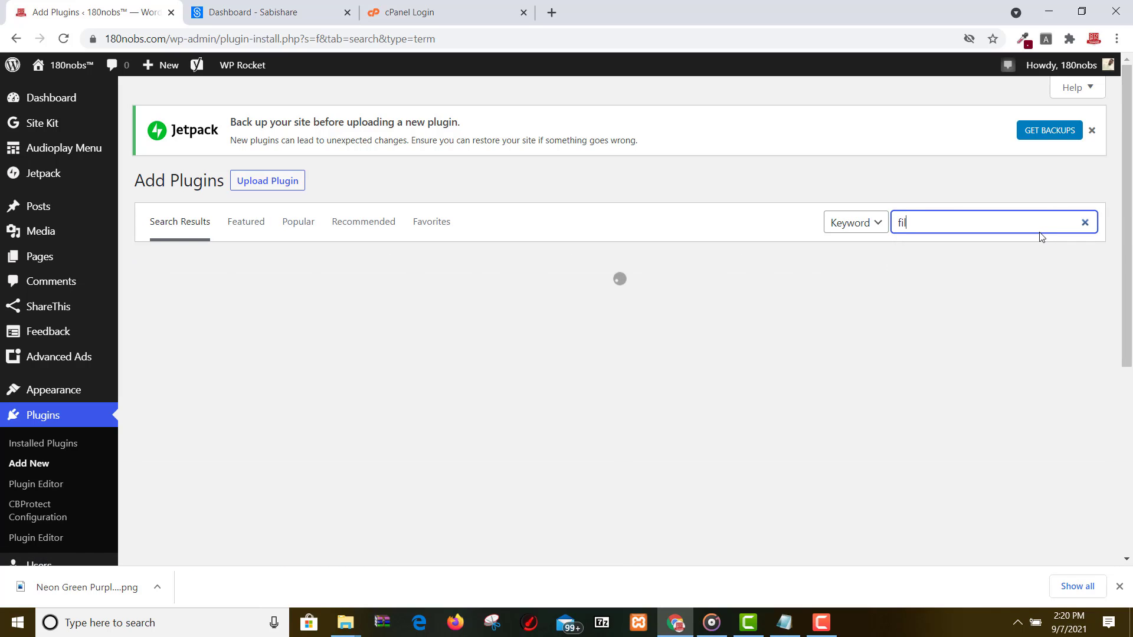
{"action": "type", "text": "emanager"}
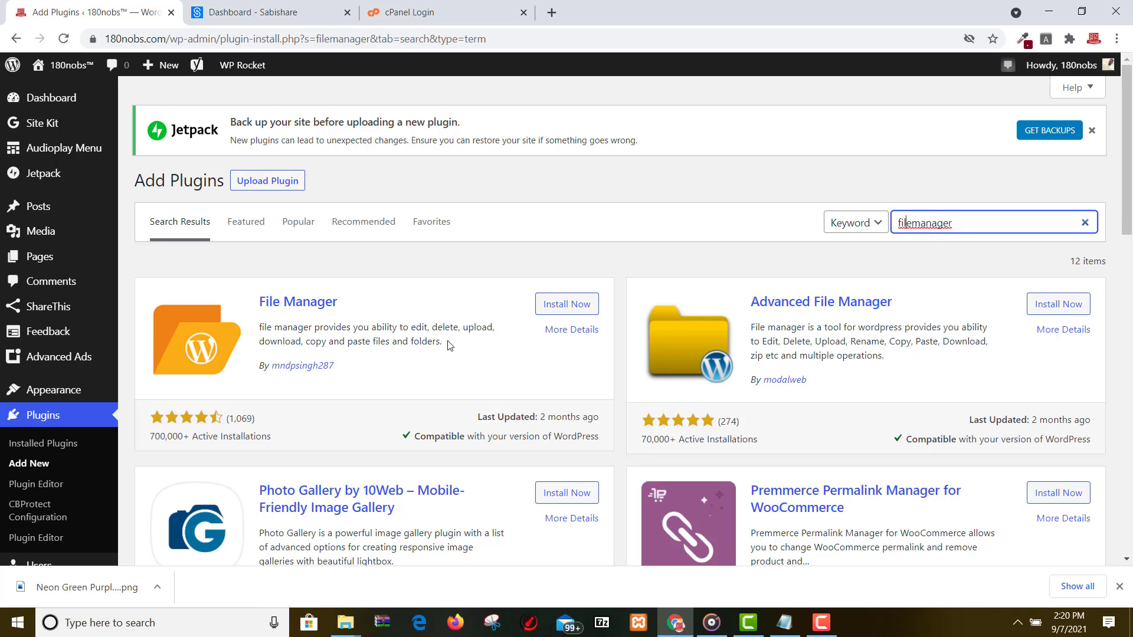
- Install and activate the File Manager plugin by mndpsingh287, and clear the WP Rocket cache
{"action": "left_click", "coordinate": [573, 304]}
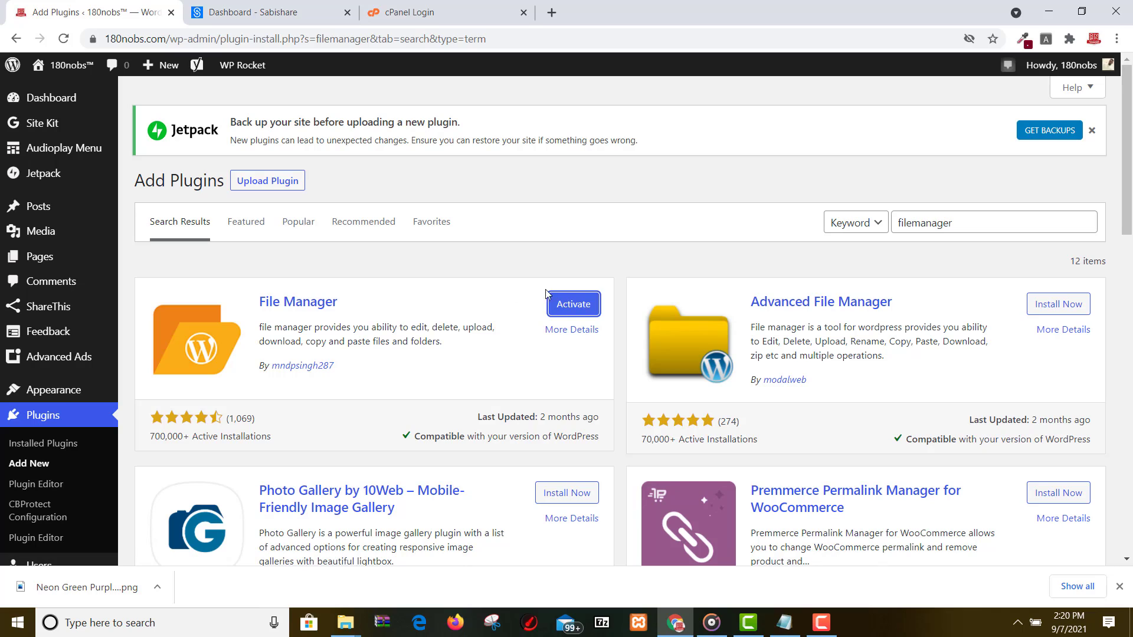
{"action": "left_click", "coordinate": [556, 303]}
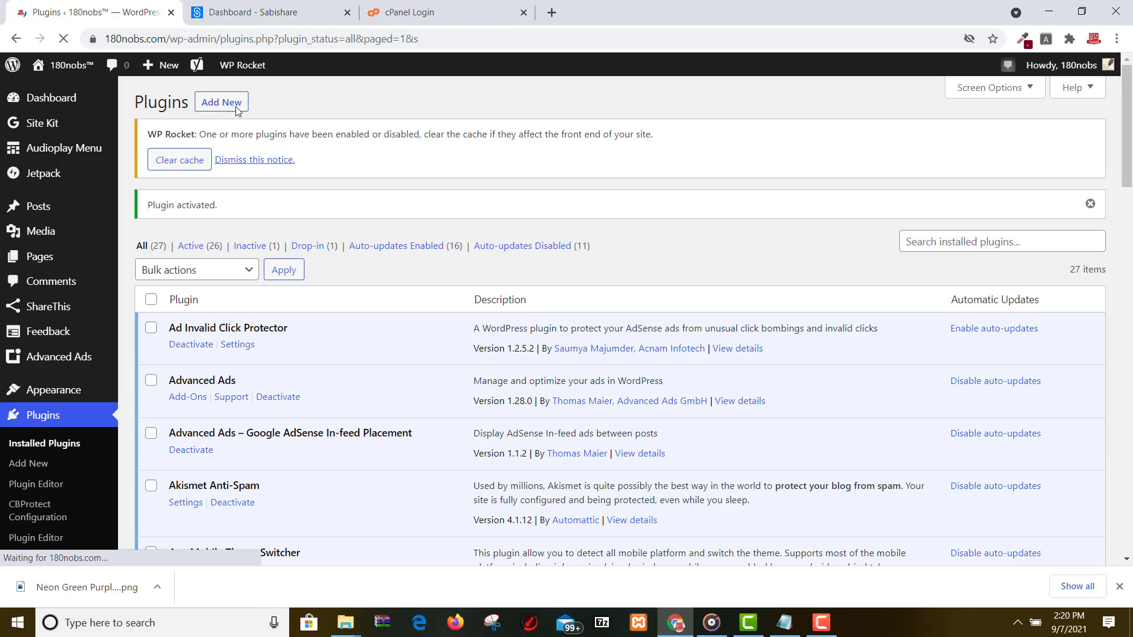
{"action": "left_click", "coordinate": [187, 169]}
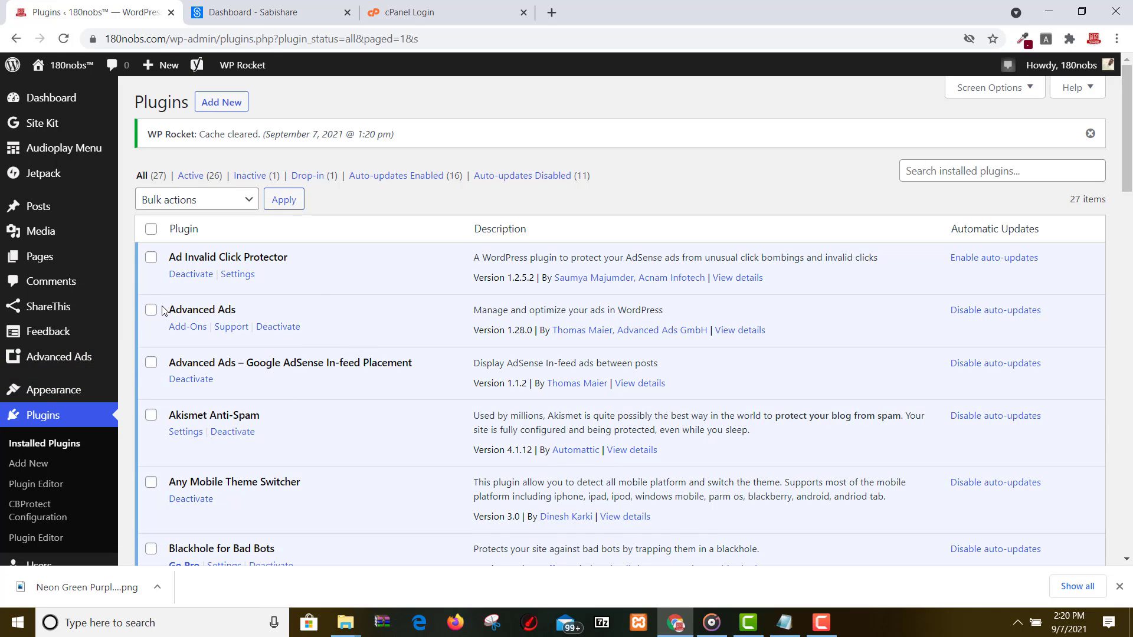
- Open WP File Manager to show the site's public_html files
{"action": "scroll", "coordinate": [59, 333], "scroll_direction": "down", "scroll_amount": 7}
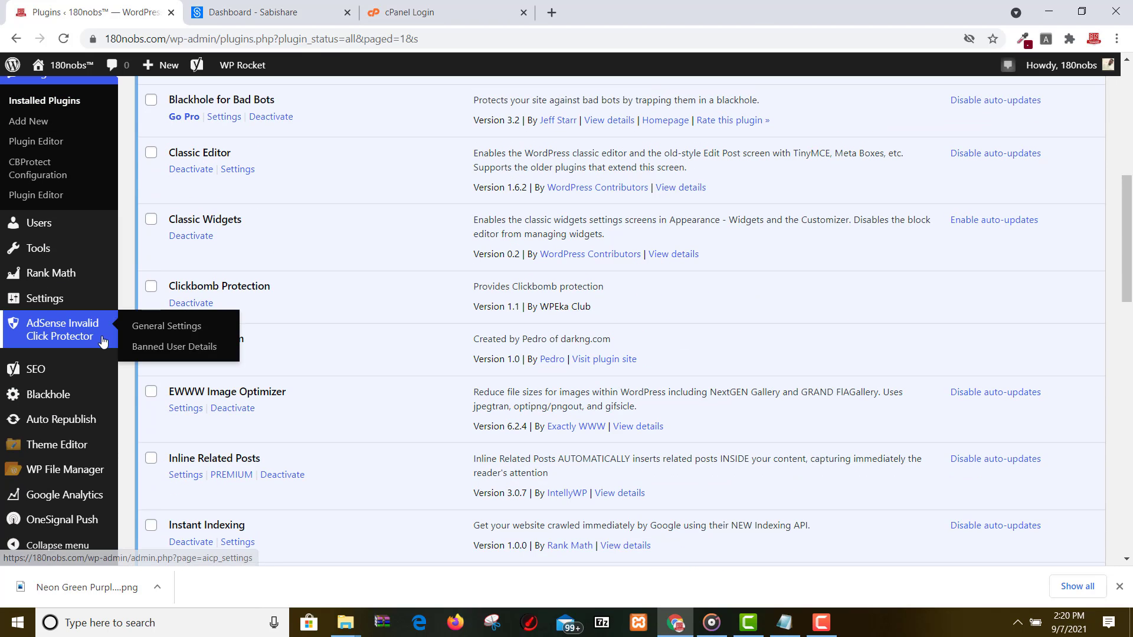
{"action": "mouse_move", "coordinate": [110, 472]}
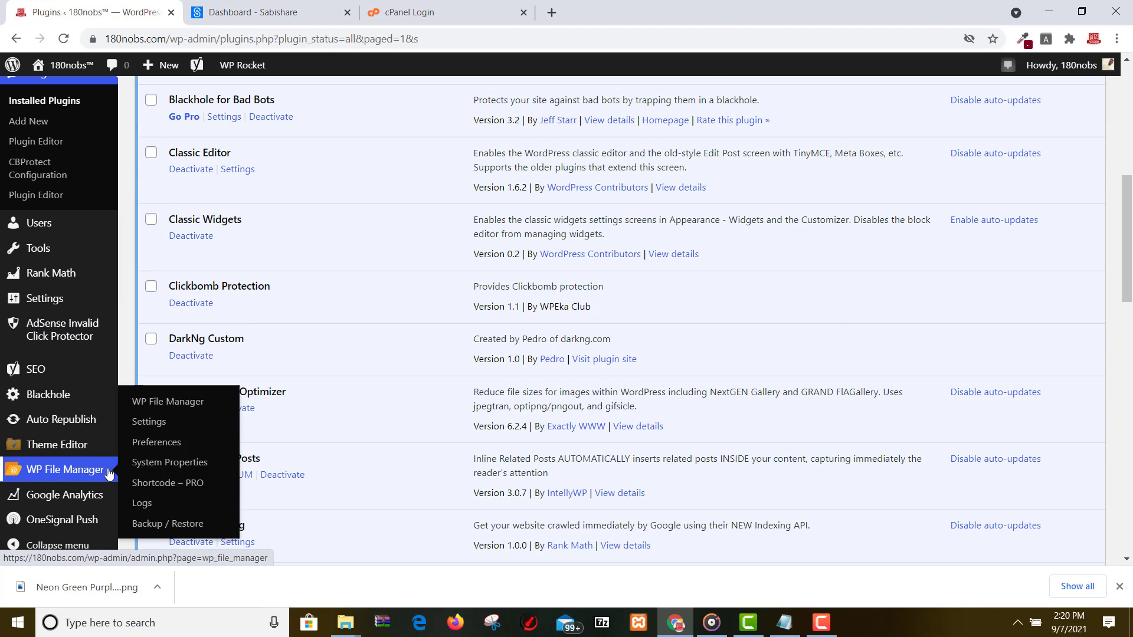
{"action": "left_click", "coordinate": [175, 408]}
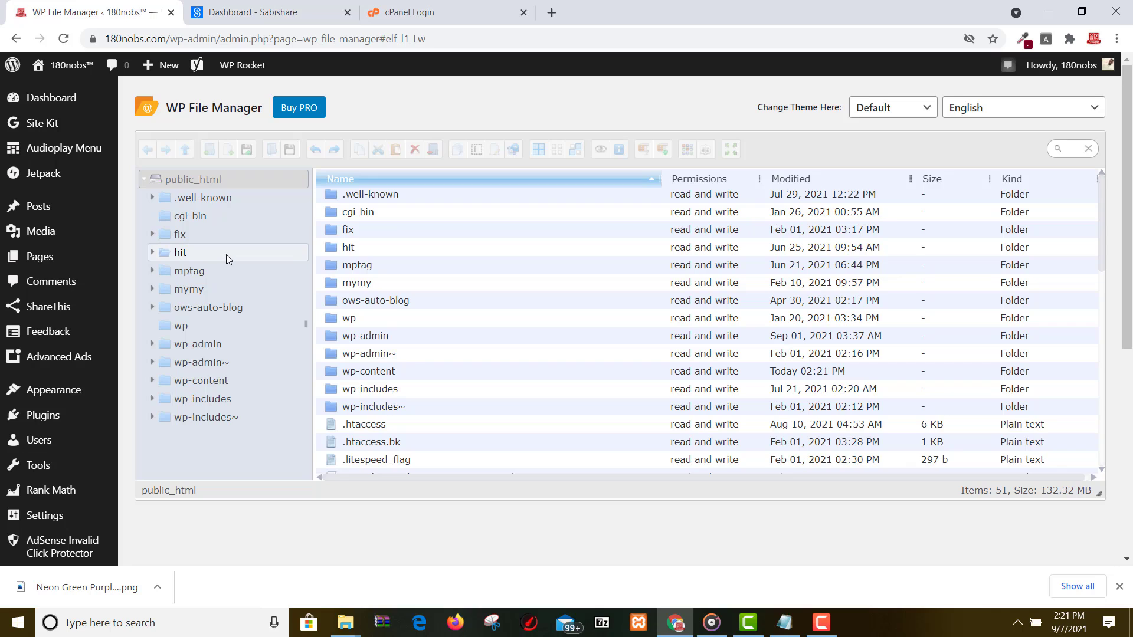
- Open the mp3 tagger page at 180nobs.com/hit in a new browser tab
{"action": "left_click", "coordinate": [551, 13]}
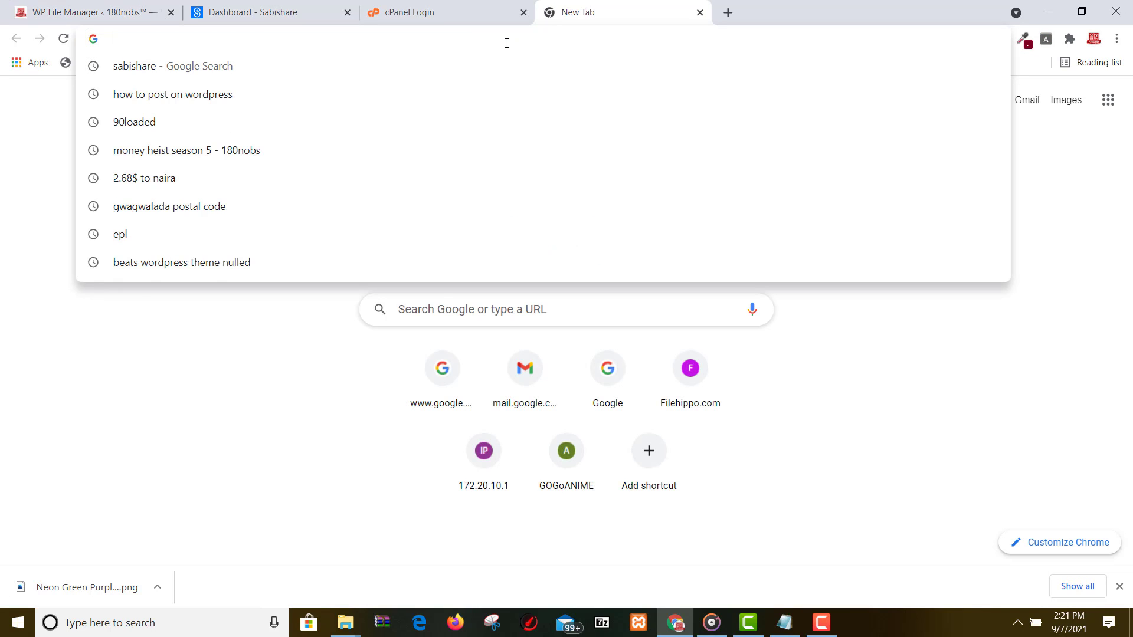
{"action": "type", "text": "180nobs.com"}
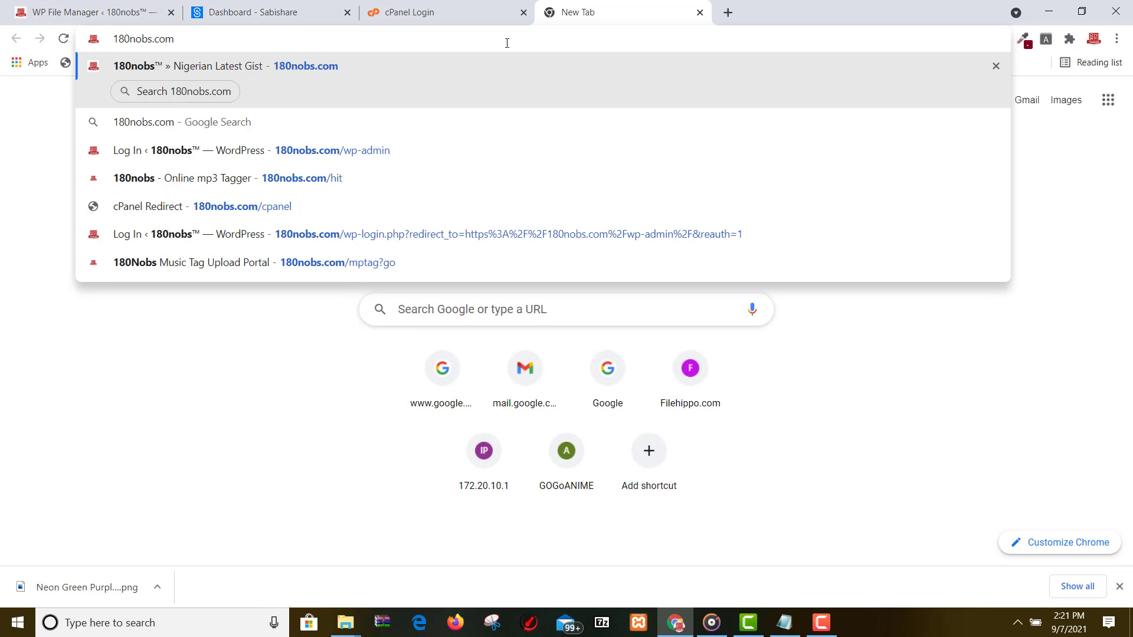
{"action": "type", "text": "/hit"}
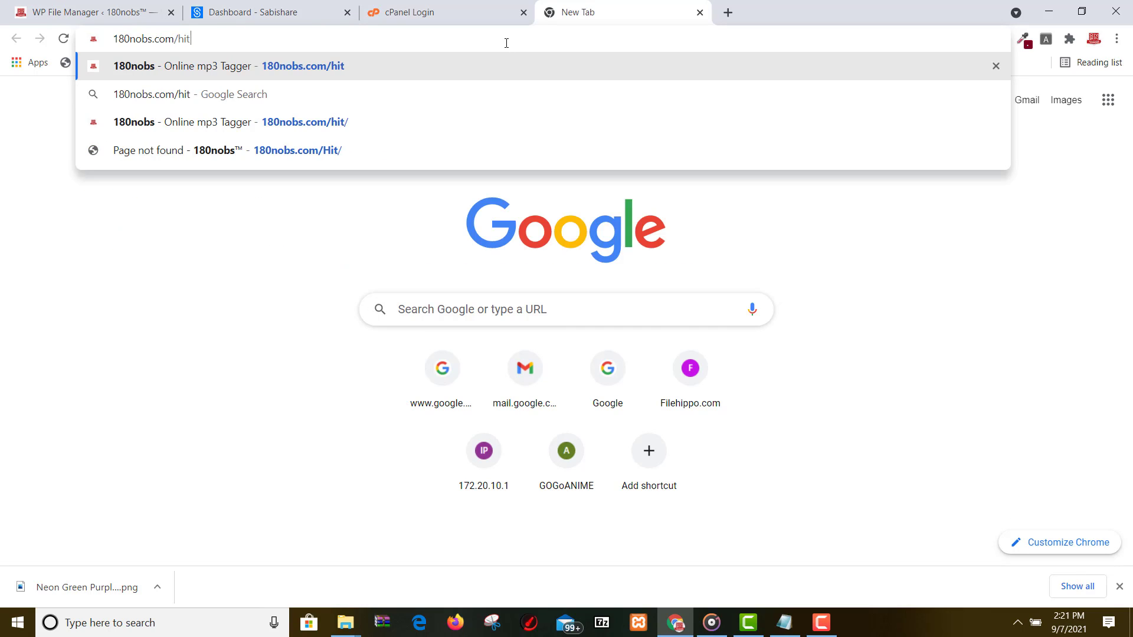
{"action": "key", "text": "Return"}
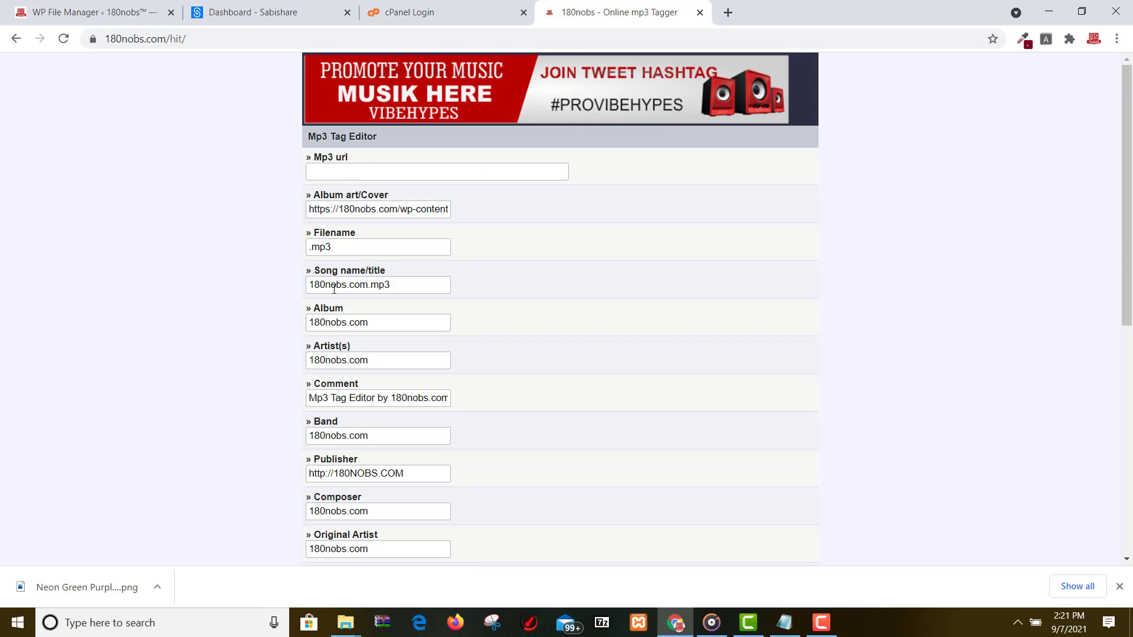
- Clear the song name/title in the Mp3 Tag Editor form and set the track number to 1
{"action": "left_click_drag", "start_coordinate": [400, 292], "coordinate": [298, 294]}
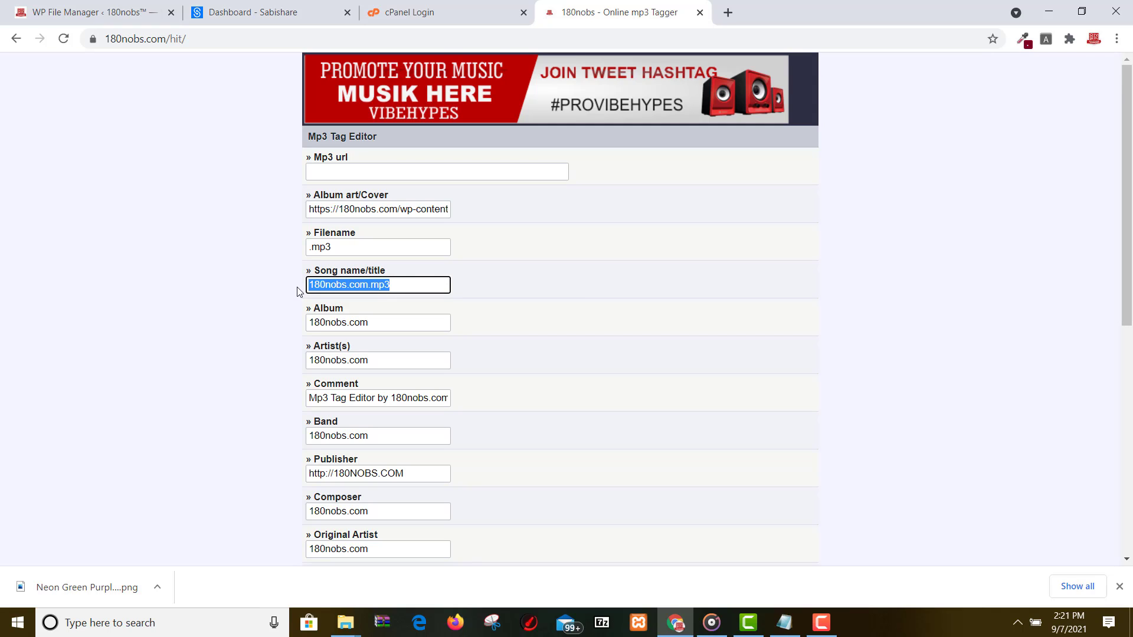
{"action": "key", "text": "BackSpace"}
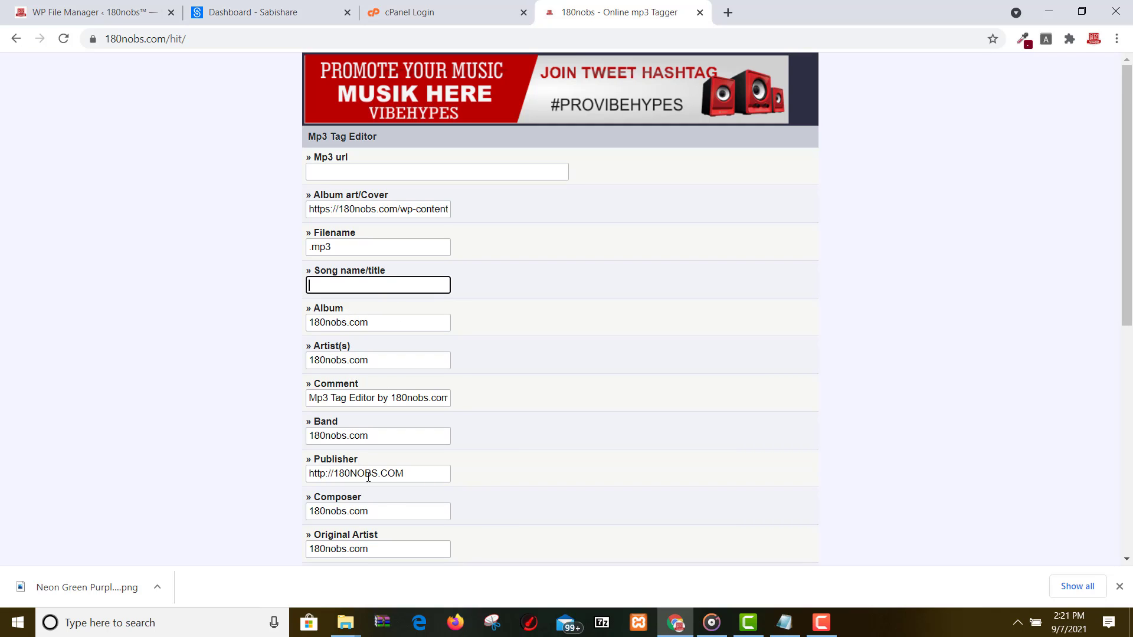
{"action": "scroll", "coordinate": [365, 459], "scroll_direction": "down", "scroll_amount": 7}
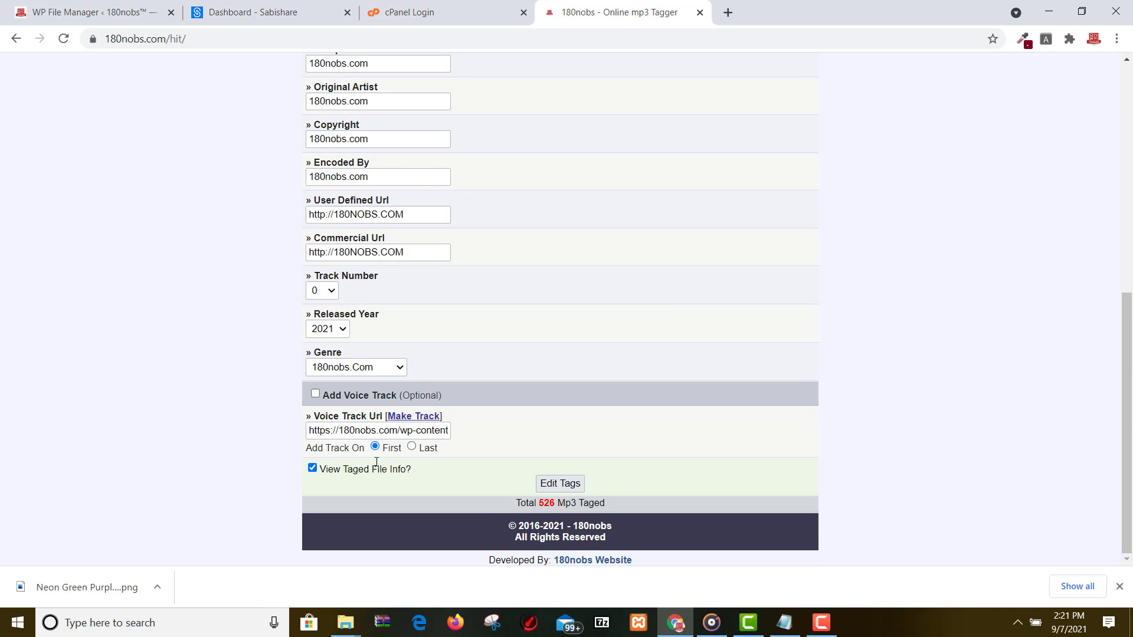
{"action": "left_click", "coordinate": [330, 292]}
{"action": "left_click", "coordinate": [331, 323]}
{"action": "left_click", "coordinate": [323, 292]}
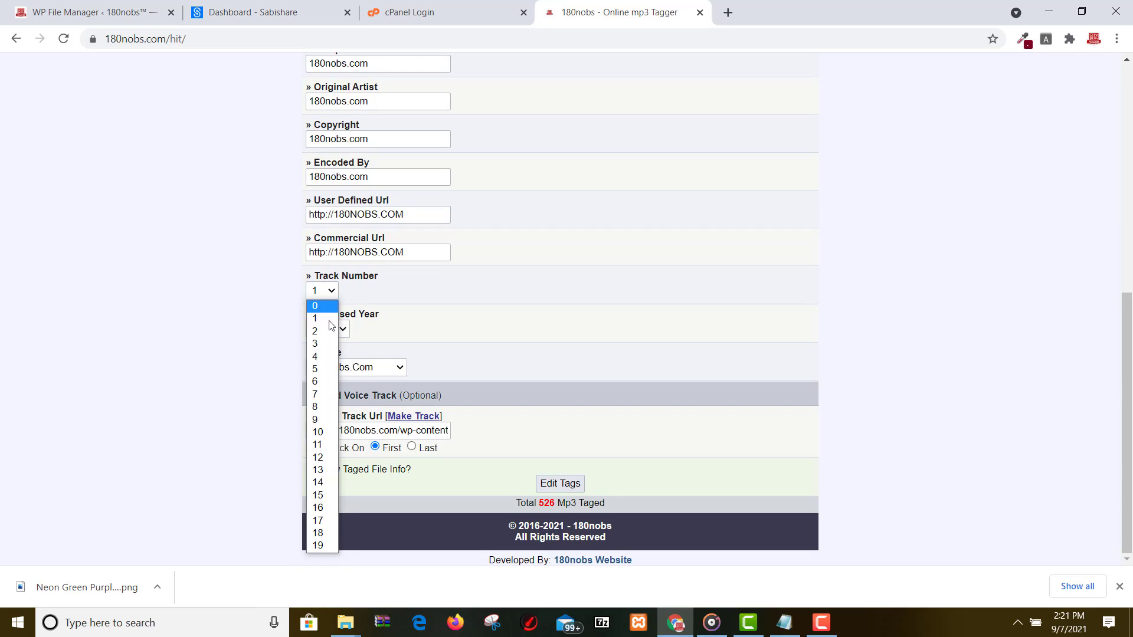
{"action": "left_click", "coordinate": [326, 331]}
{"action": "left_click", "coordinate": [325, 293]}
{"action": "left_click", "coordinate": [330, 315]}
- Look through the released years available in the tag form, leaving 2021 selected
{"action": "left_click", "coordinate": [343, 332]}
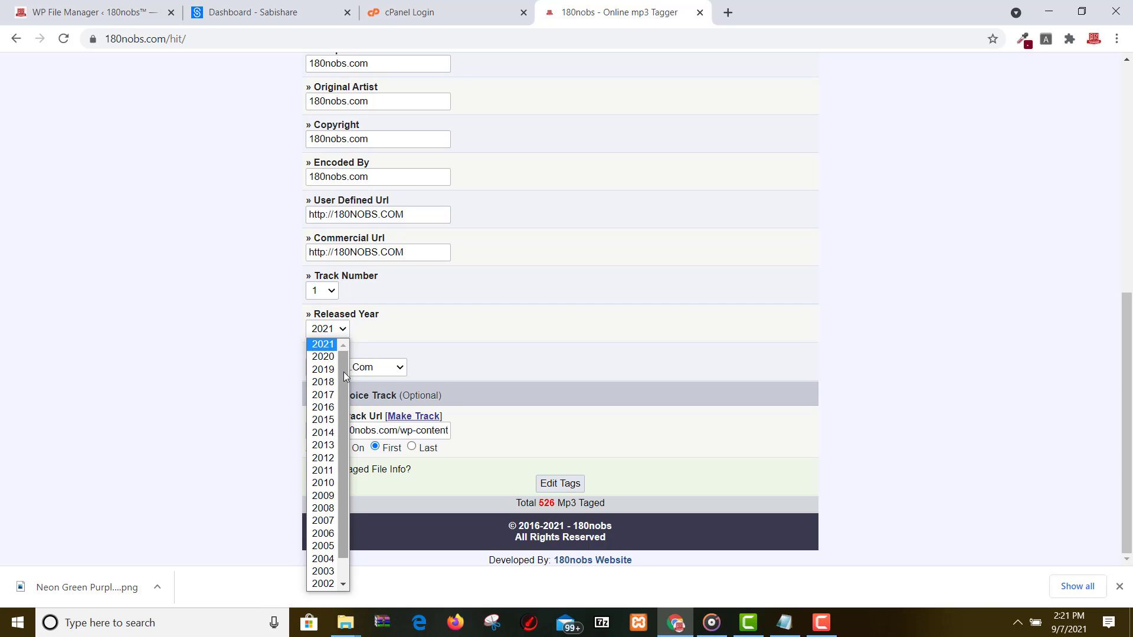
{"action": "scroll", "coordinate": [345, 375], "scroll_direction": "down", "scroll_amount": 2}
{"action": "scroll", "coordinate": [344, 413], "scroll_direction": "up", "scroll_amount": 2}
{"action": "left_click", "coordinate": [338, 335]}
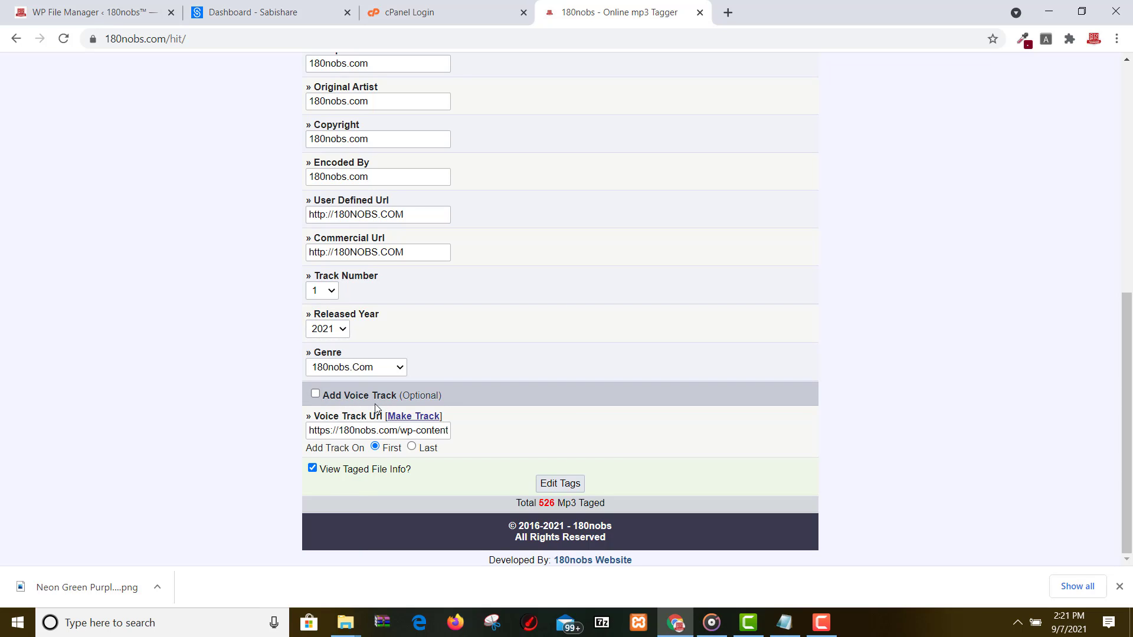
- Enable the optional Add Voice Track setting and review the full voice track URL
{"action": "left_click", "coordinate": [316, 395]}
{"action": "left_click_drag", "start_coordinate": [324, 435], "coordinate": [478, 447]}
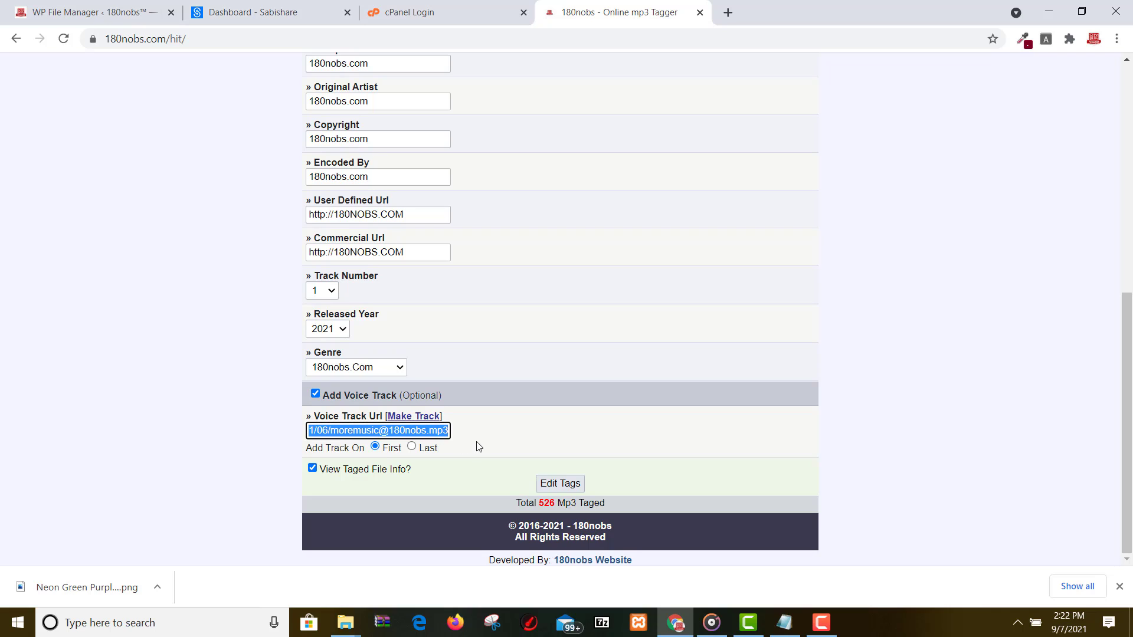
{"action": "left_click", "coordinate": [364, 431]}
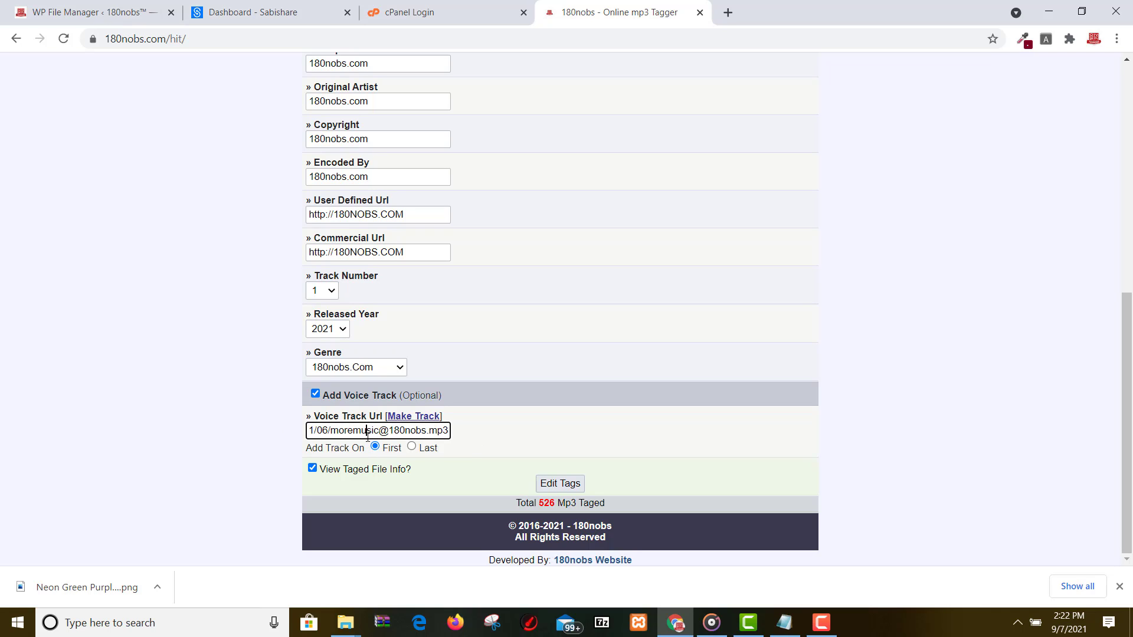
{"action": "left_click_drag", "start_coordinate": [367, 436], "coordinate": [298, 434]}
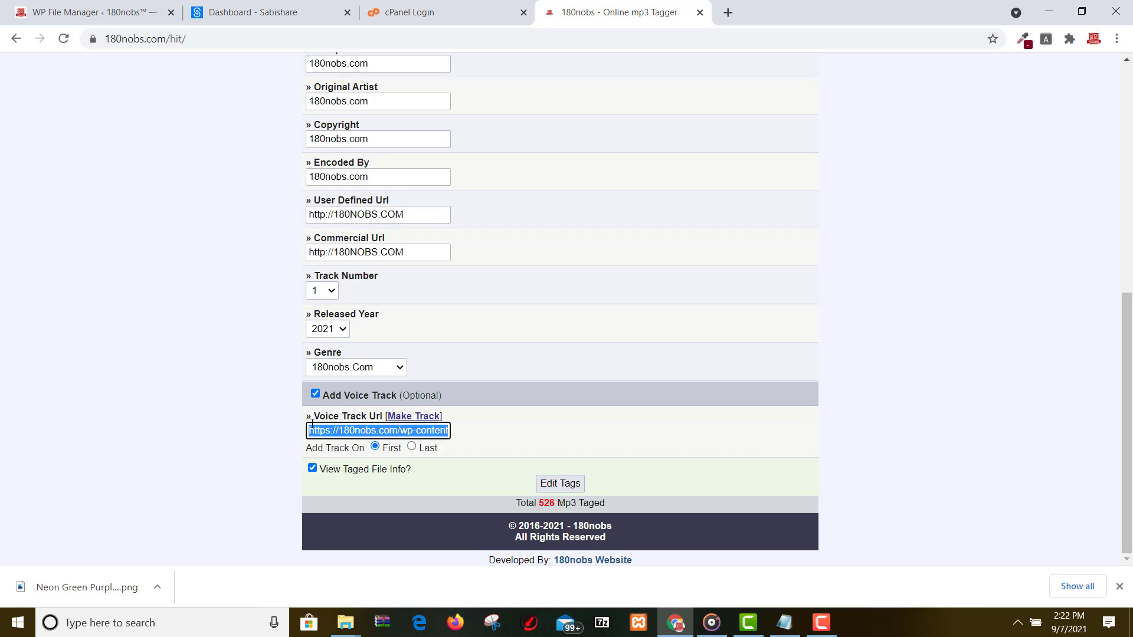
{"action": "left_click", "coordinate": [310, 429]}
{"action": "left_click", "coordinate": [305, 435]}
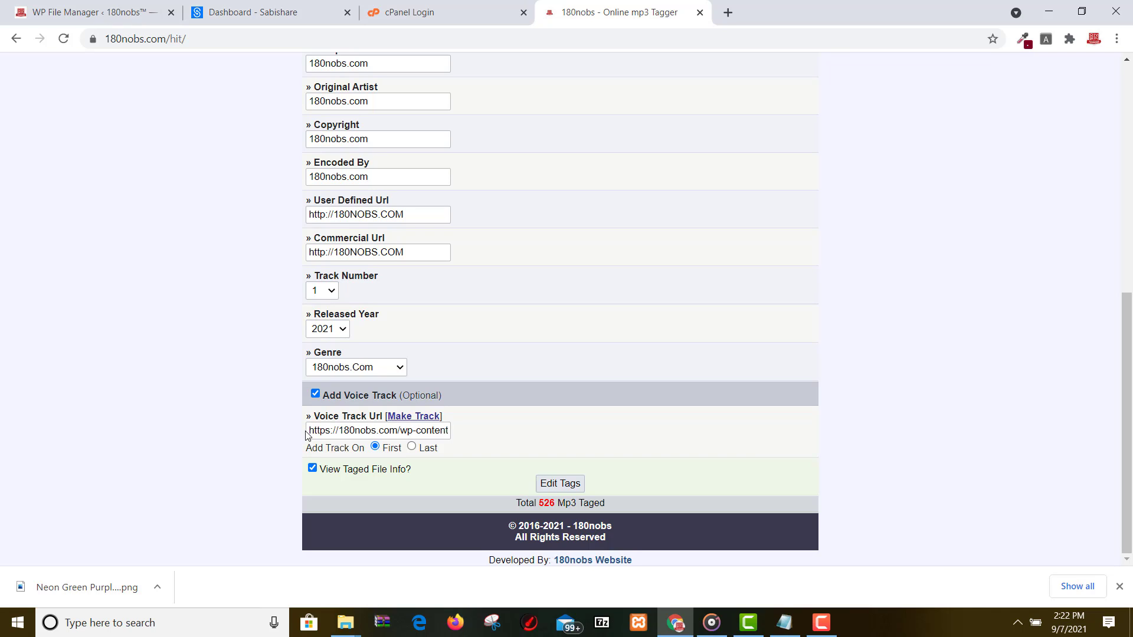
{"action": "left_click_drag", "start_coordinate": [341, 435], "coordinate": [450, 444]}
{"action": "left_click", "coordinate": [451, 435]}
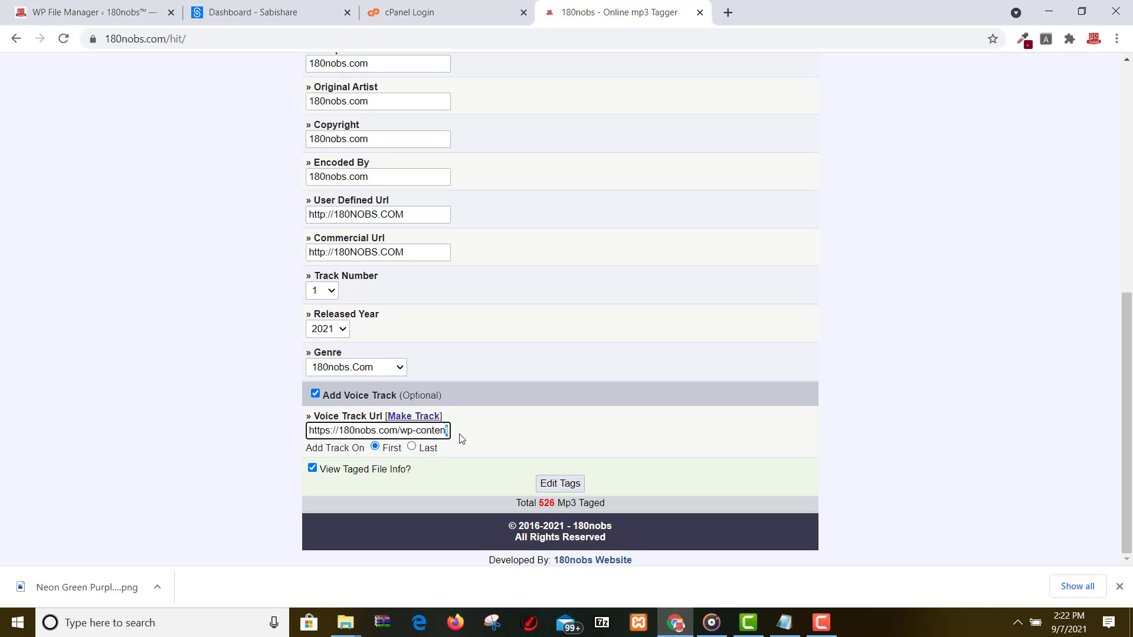
{"action": "left_click_drag", "start_coordinate": [334, 429], "coordinate": [460, 430]}
{"action": "left_click", "coordinate": [305, 435]}
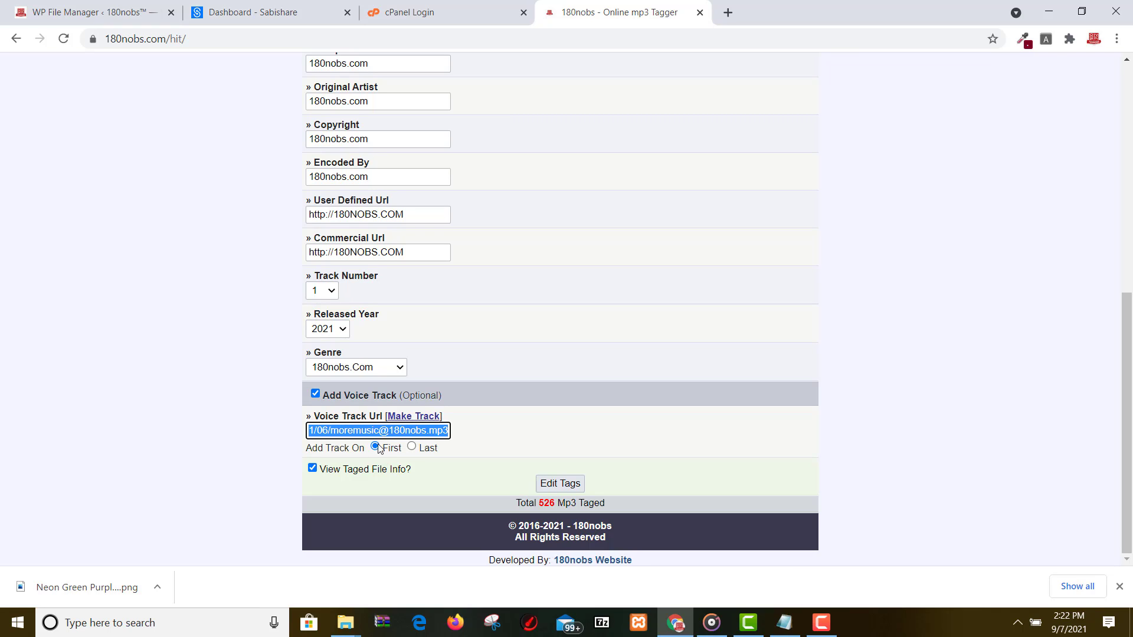
- Try the Last placement for the voice track, and set it back to First
{"action": "left_click", "coordinate": [412, 448]}
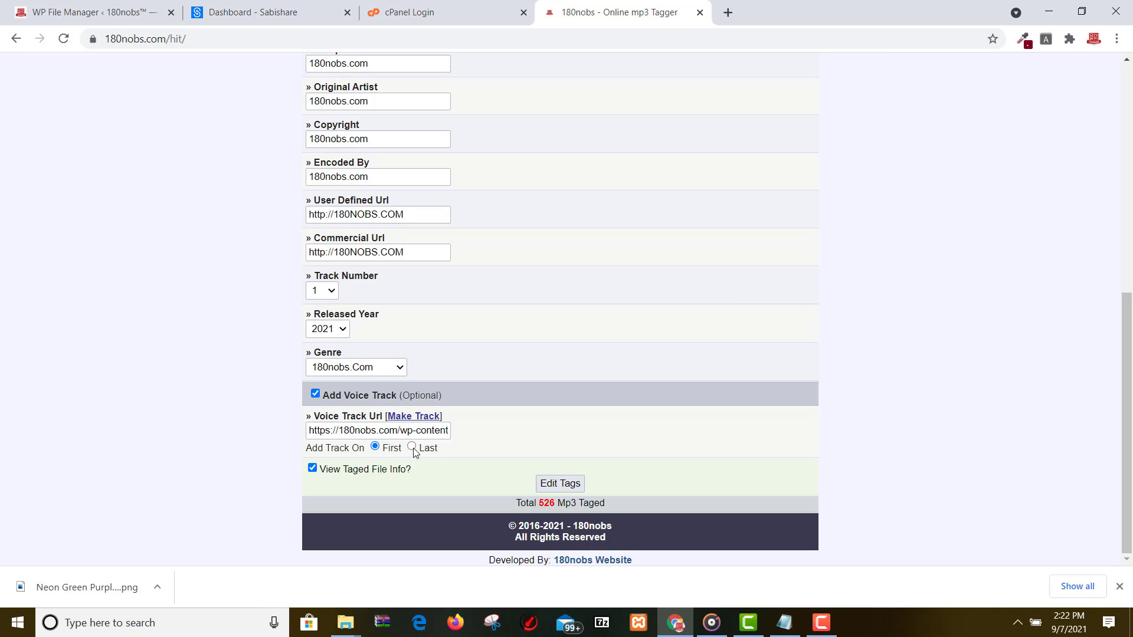
{"action": "left_click", "coordinate": [377, 448]}
{"action": "scroll", "coordinate": [447, 457], "scroll_direction": "up", "scroll_amount": 6}
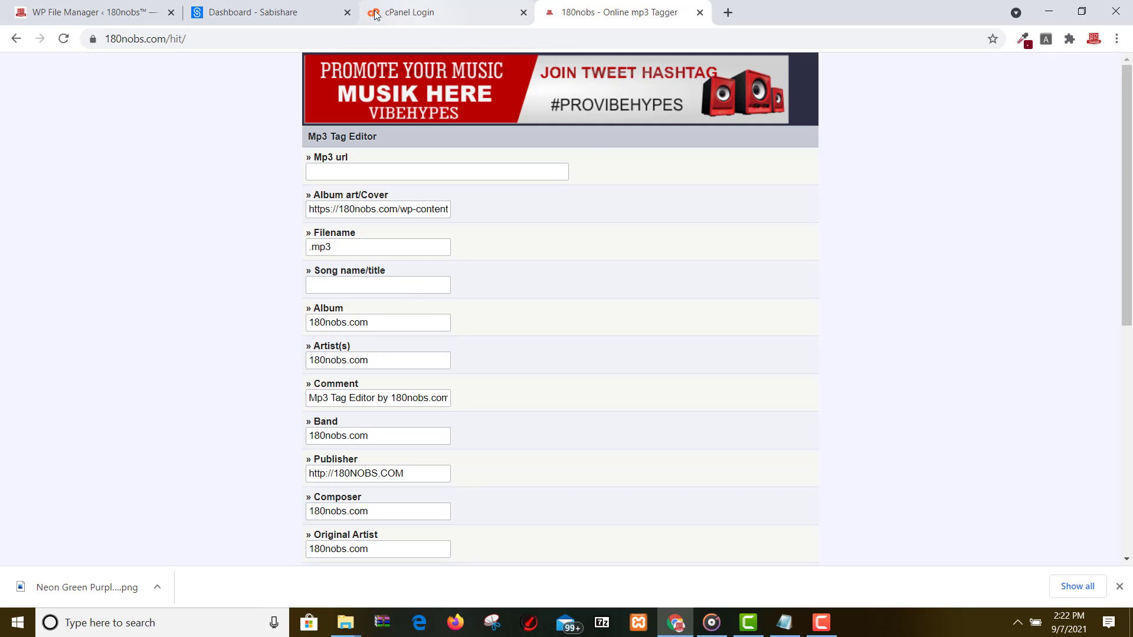
- Return to WP File Manager and download the hit folder from public_html
{"action": "left_click", "coordinate": [84, 7]}
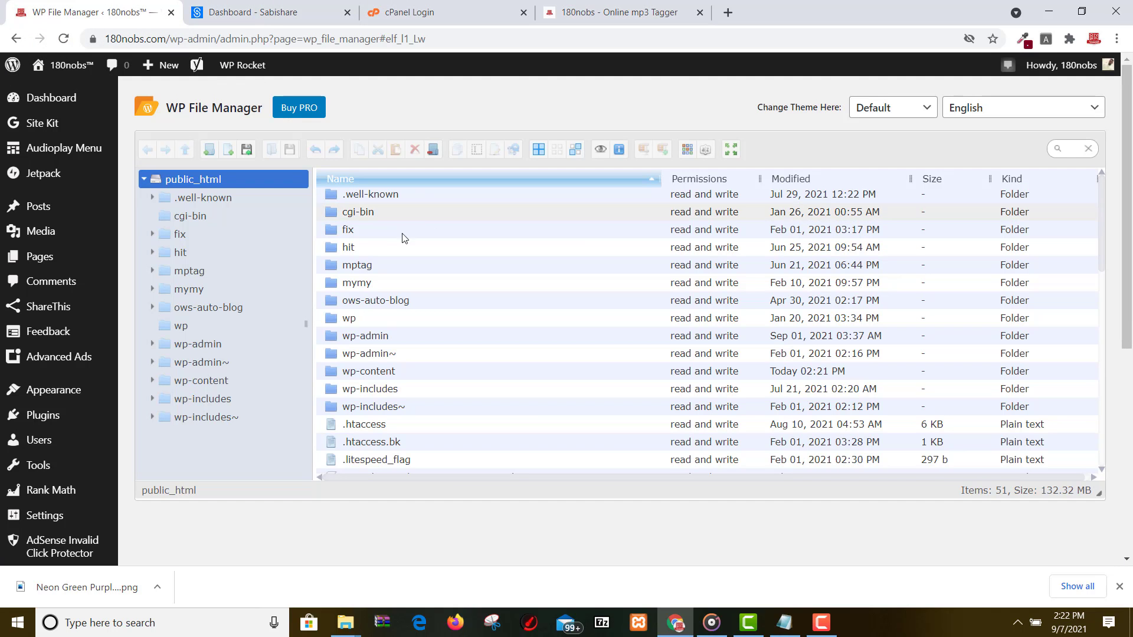
{"action": "left_click", "coordinate": [357, 246]}
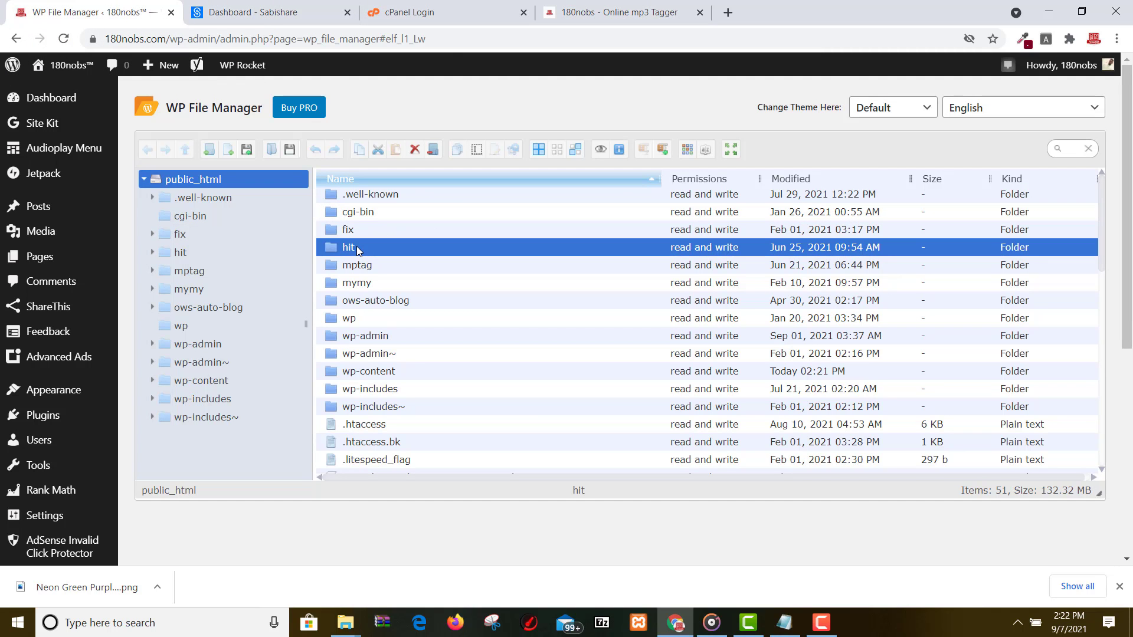
{"action": "right_click", "coordinate": [359, 249]}
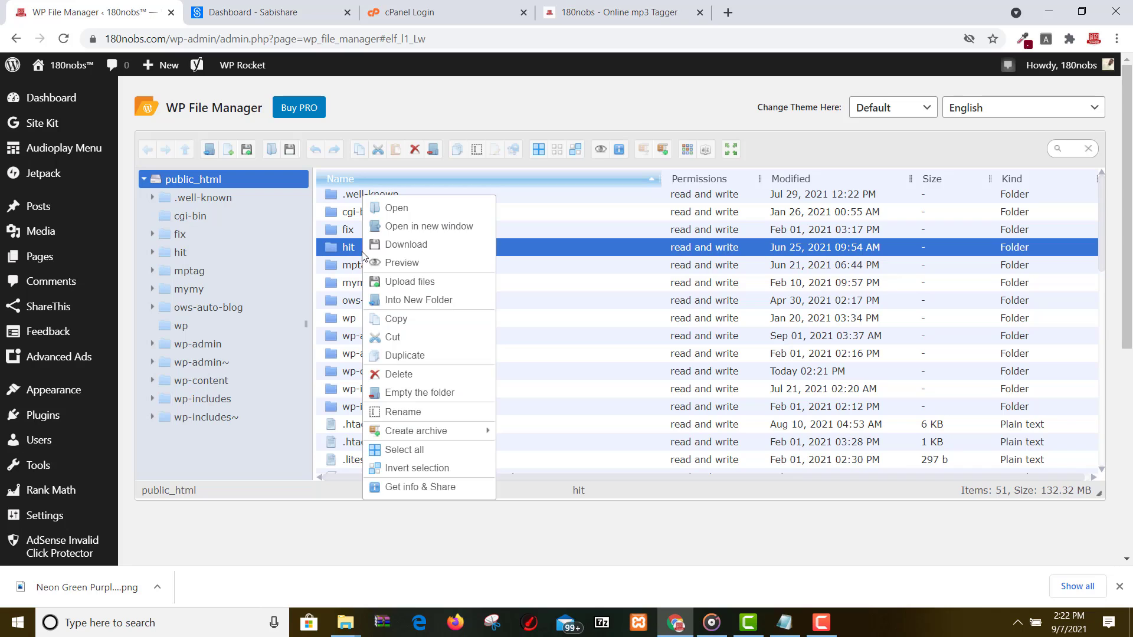
{"action": "left_click", "coordinate": [403, 248]}
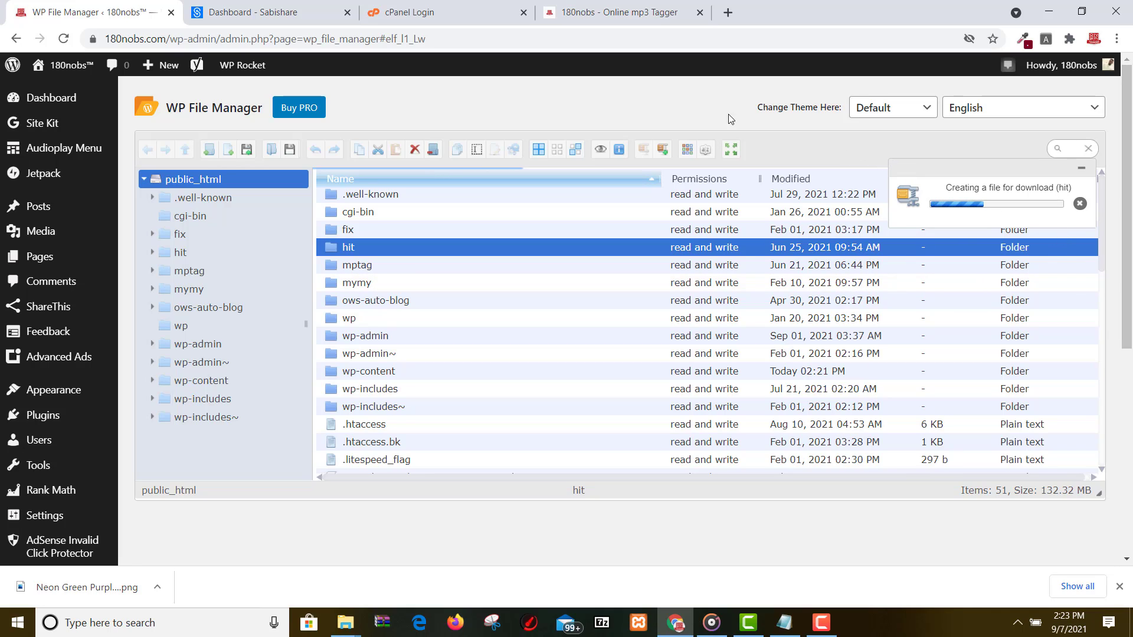
- Switch to the cPanel login page, log in with the saved credentials, and open File Manager
{"action": "left_click", "coordinate": [407, 6]}
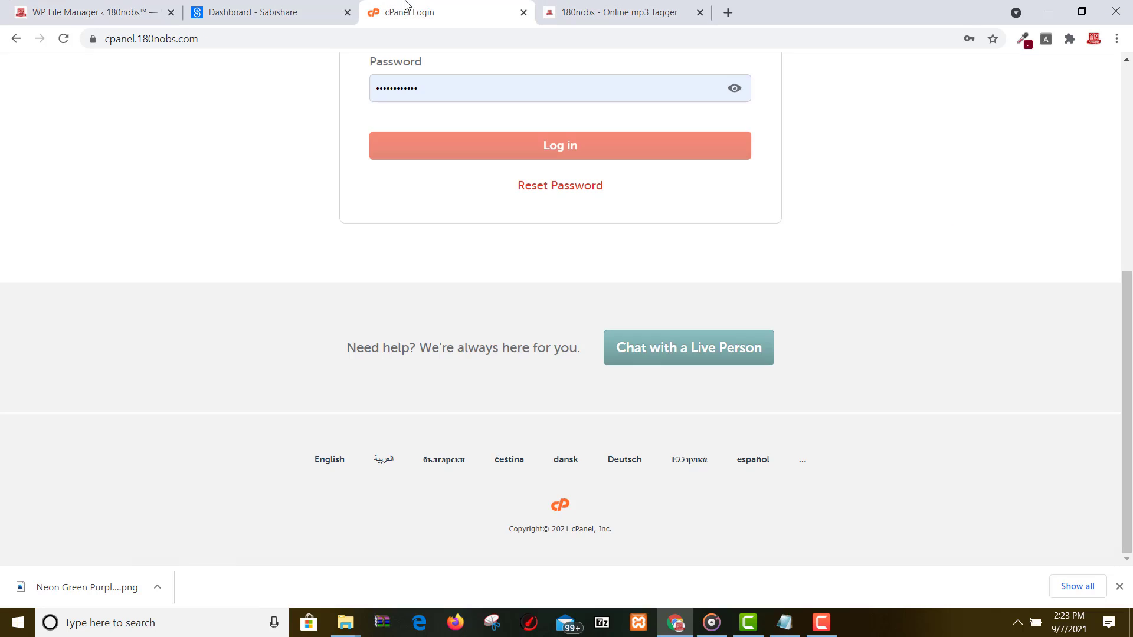
{"action": "left_click", "coordinate": [490, 154]}
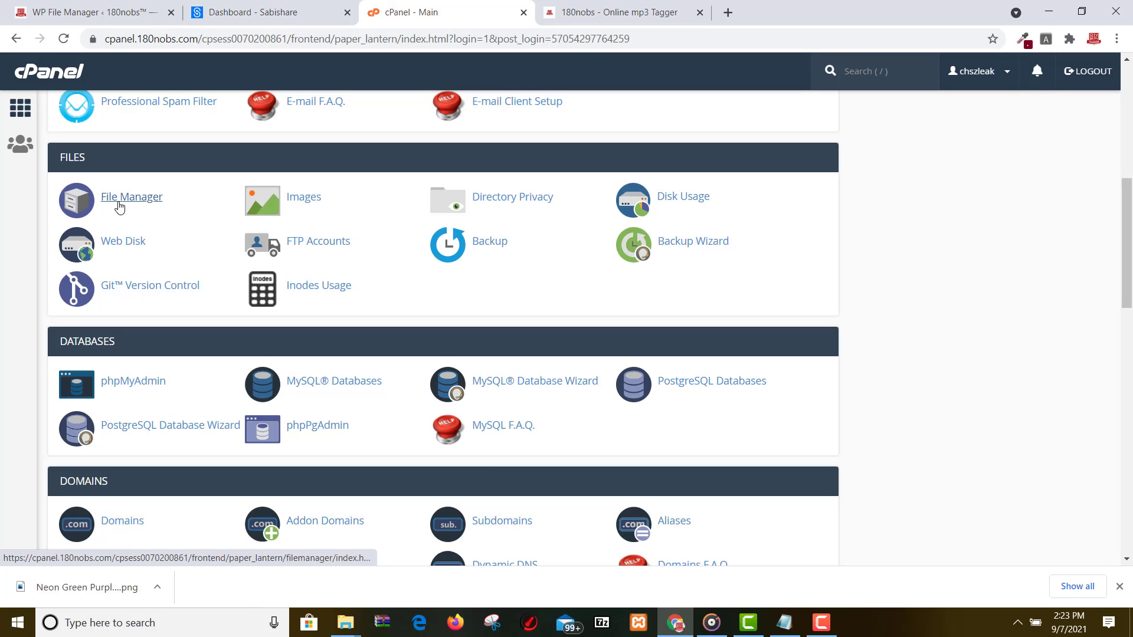
{"action": "left_click", "coordinate": [141, 200]}
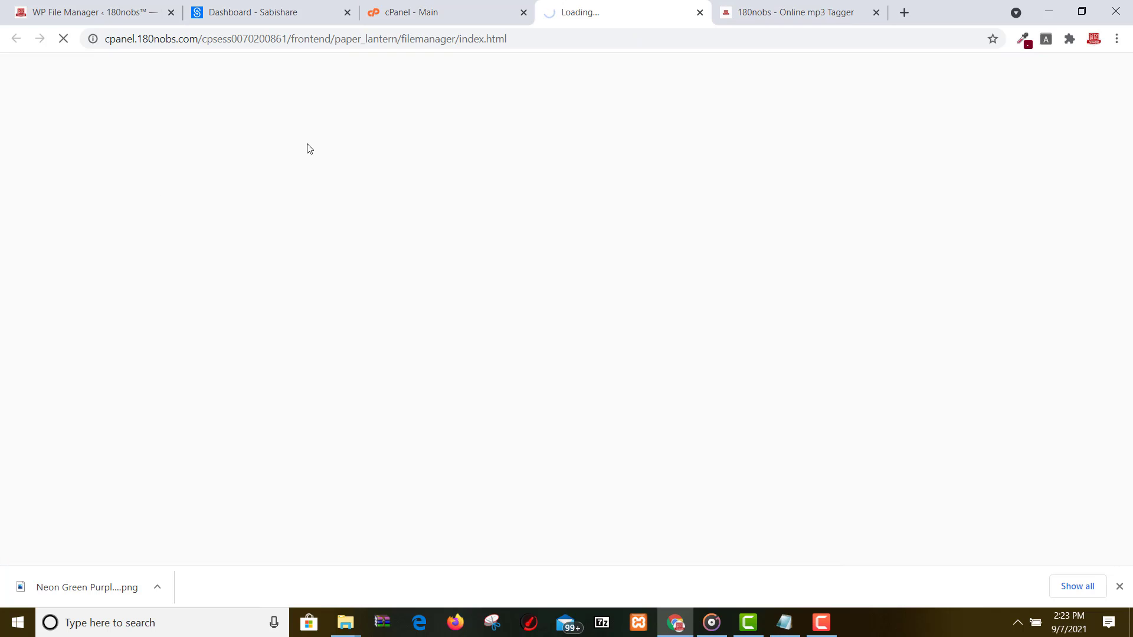
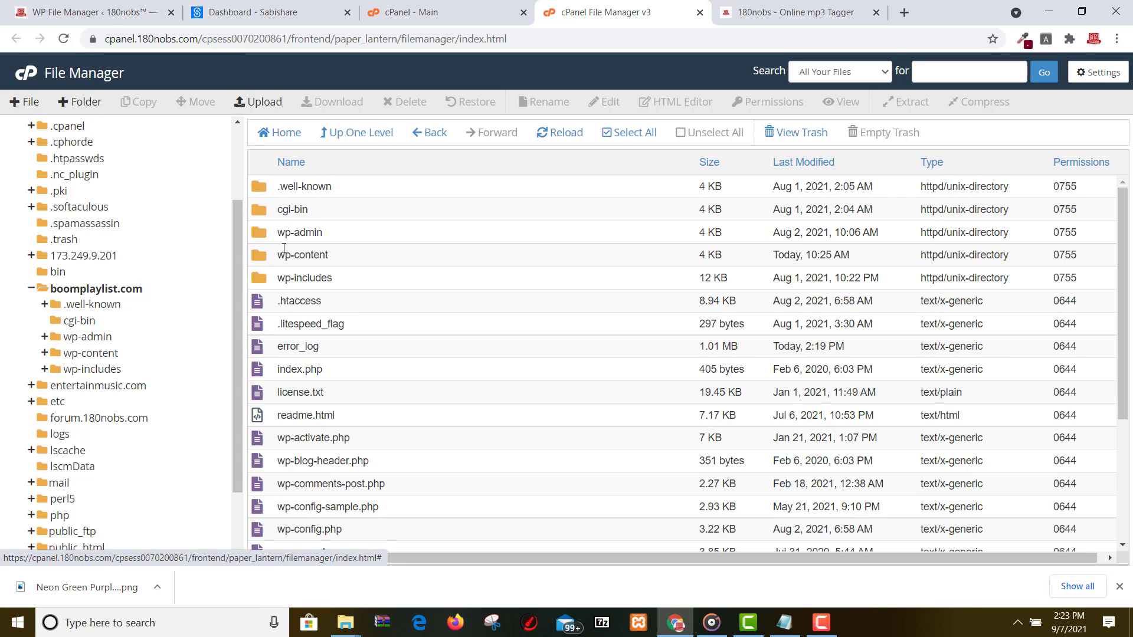
- Create a new folder named hit inside the boomplaylist.com directory
{"action": "left_click_drag", "start_coordinate": [232, 223], "coordinate": [243, 157]}
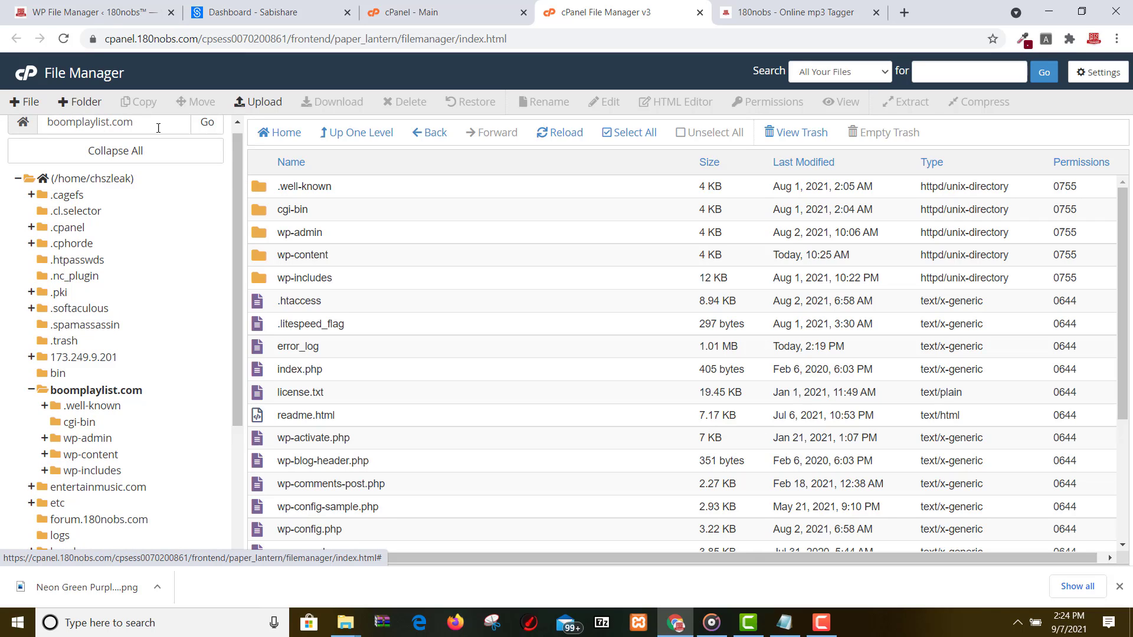
{"action": "scroll", "coordinate": [238, 181], "scroll_direction": "up", "scroll_amount": 1}
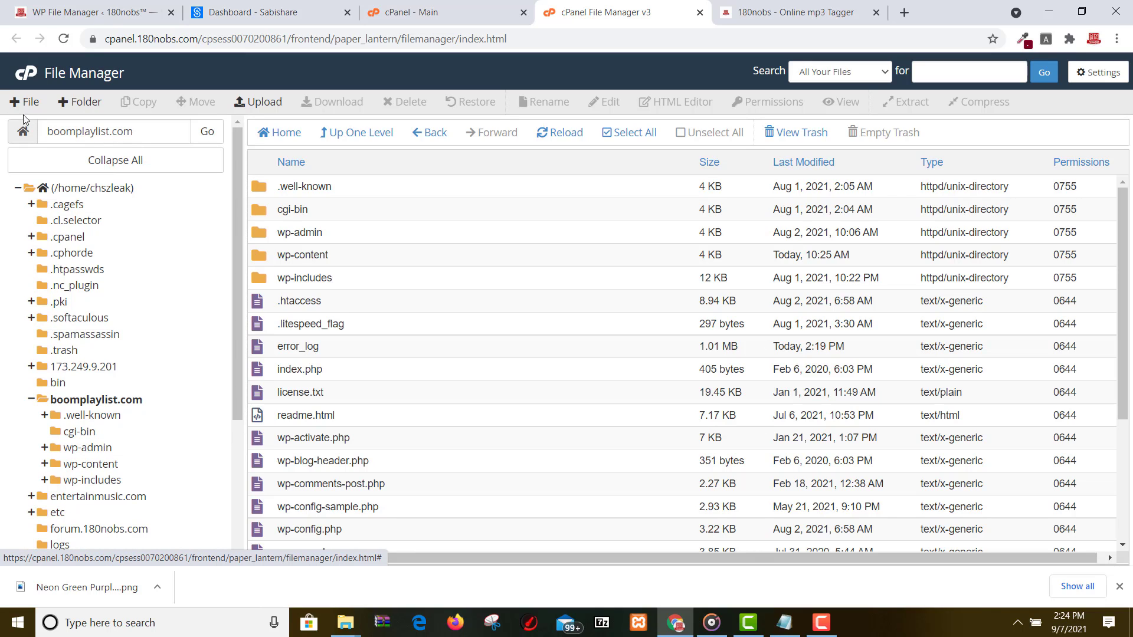
{"action": "left_click", "coordinate": [91, 103]}
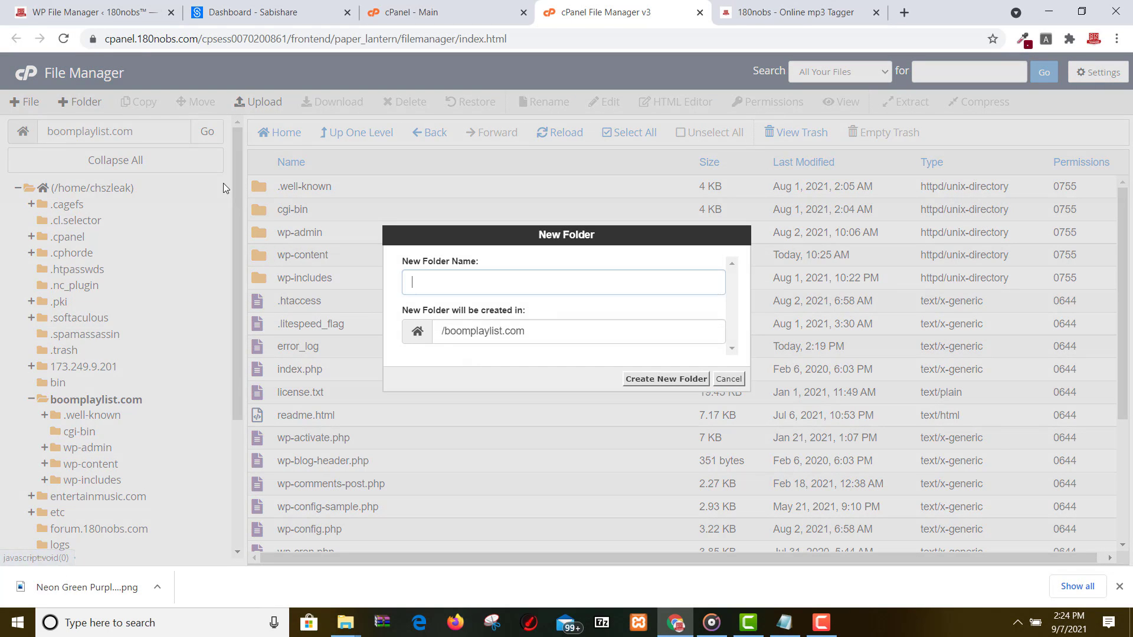
{"action": "left_click", "coordinate": [446, 288]}
{"action": "type", "text": "h"}
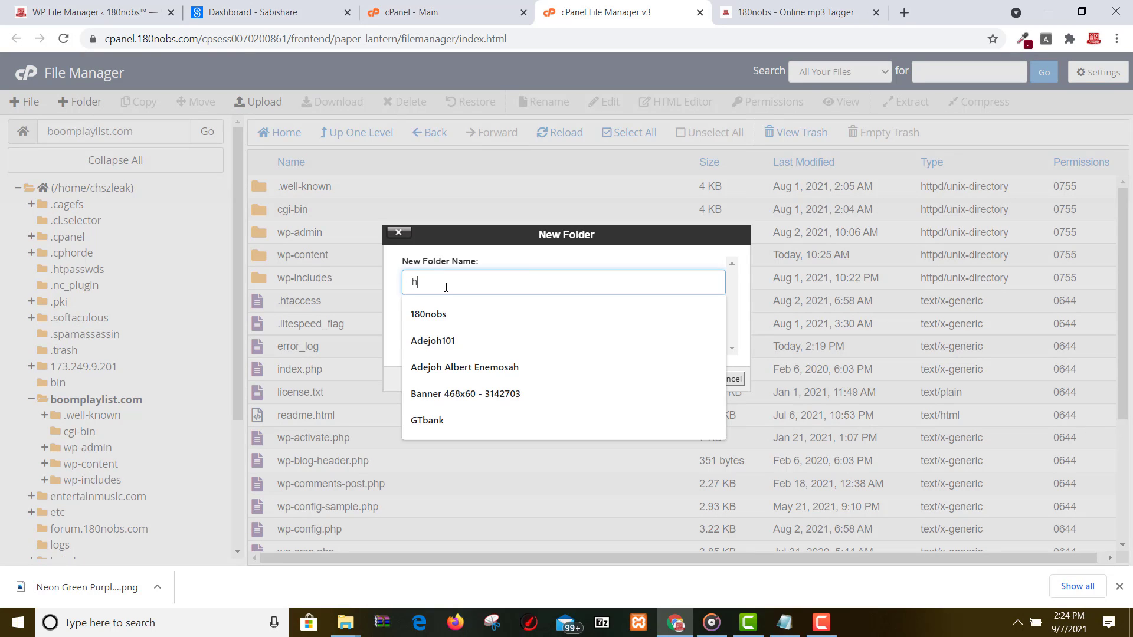
{"action": "type", "text": "it"}
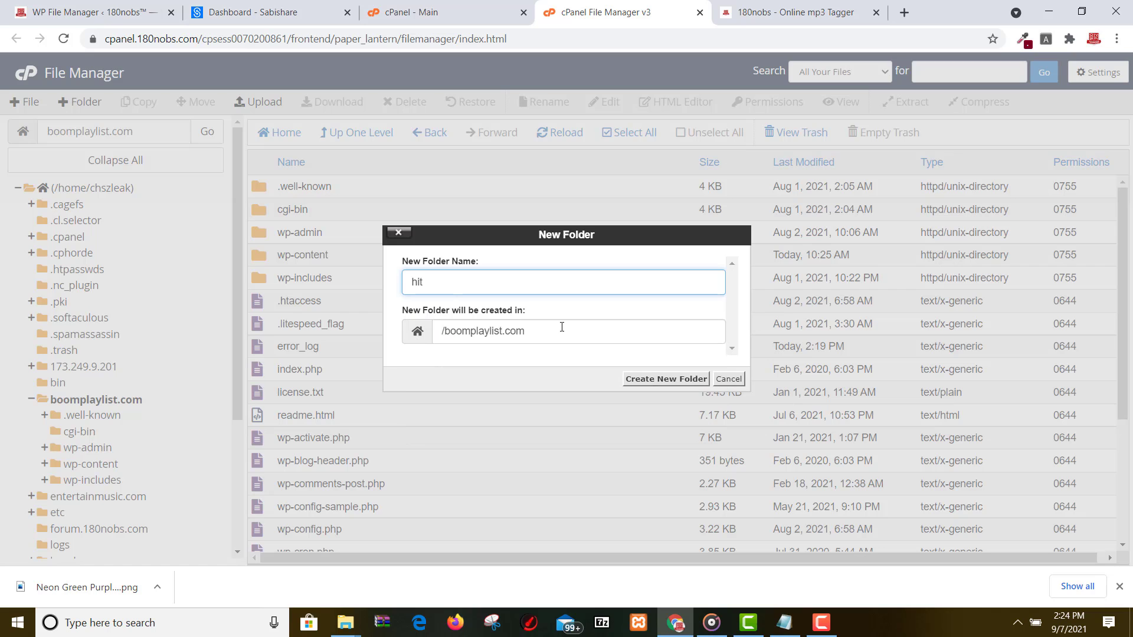
{"action": "left_click", "coordinate": [667, 383]}
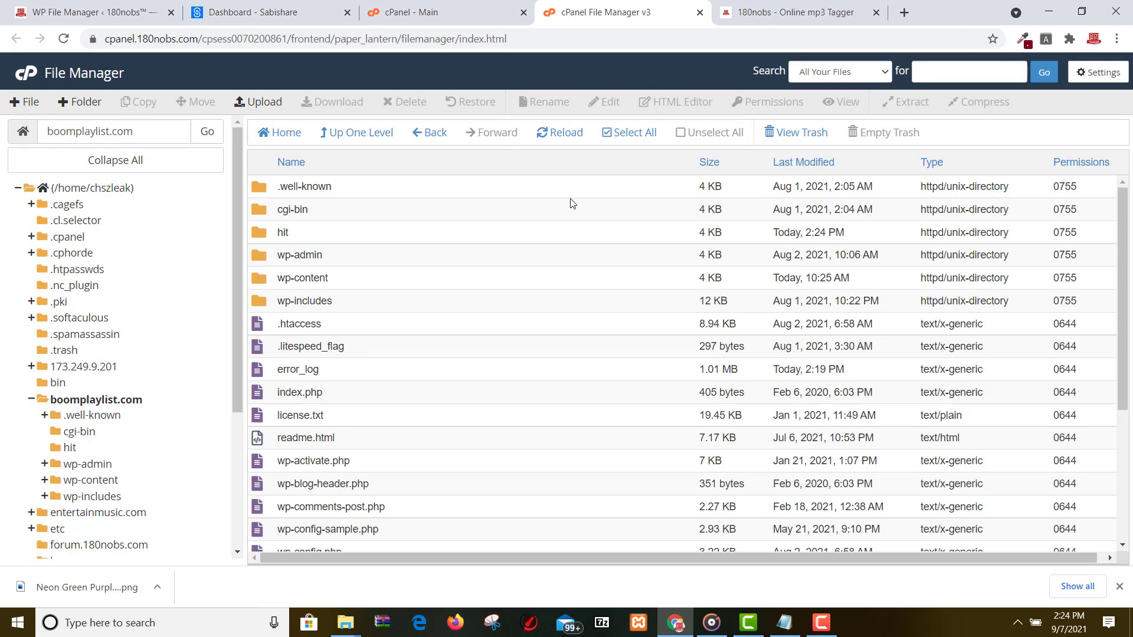
- Check on the hit folder download in WP File Manager, dismiss its dialog, and return to the cPanel File Manager
{"action": "left_click", "coordinate": [99, 9]}
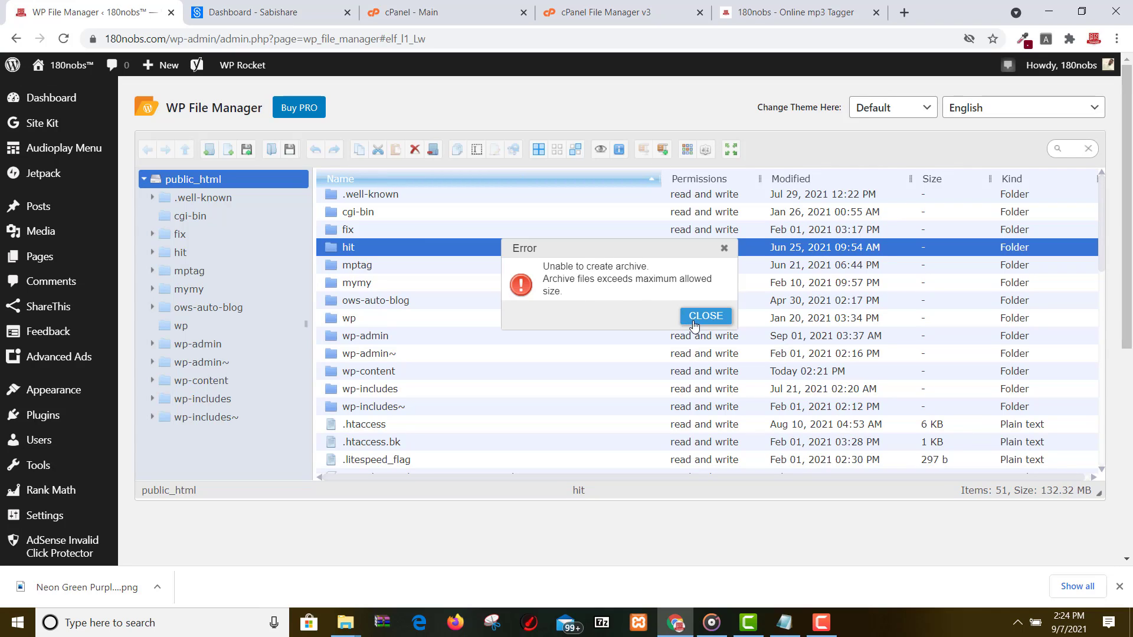
{"action": "left_click", "coordinate": [716, 316]}
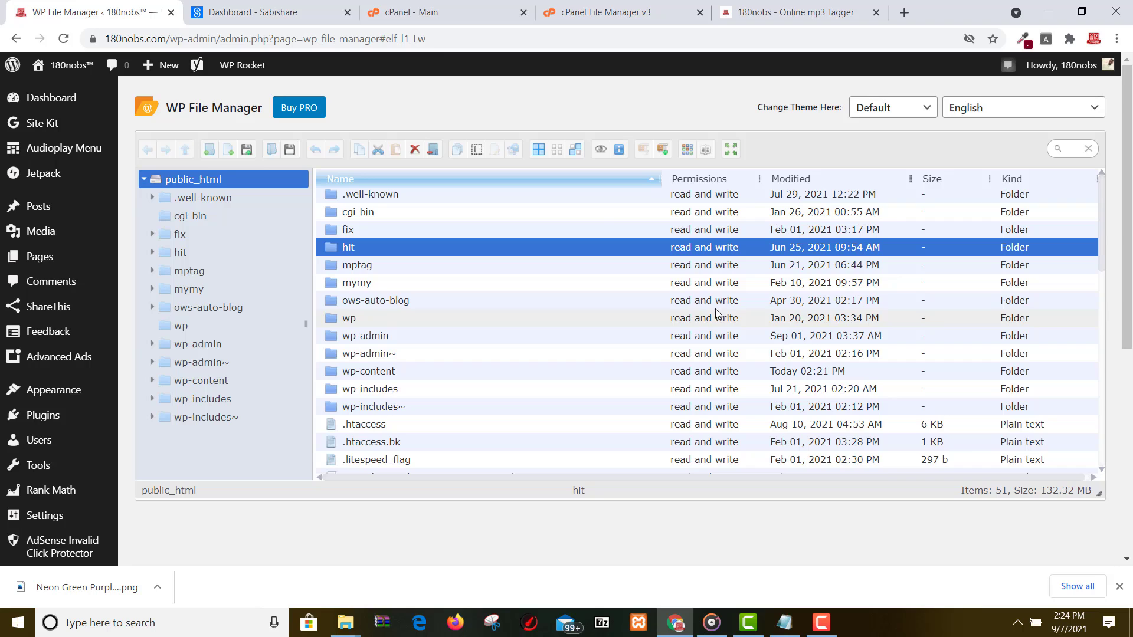
{"action": "left_click", "coordinate": [448, 6]}
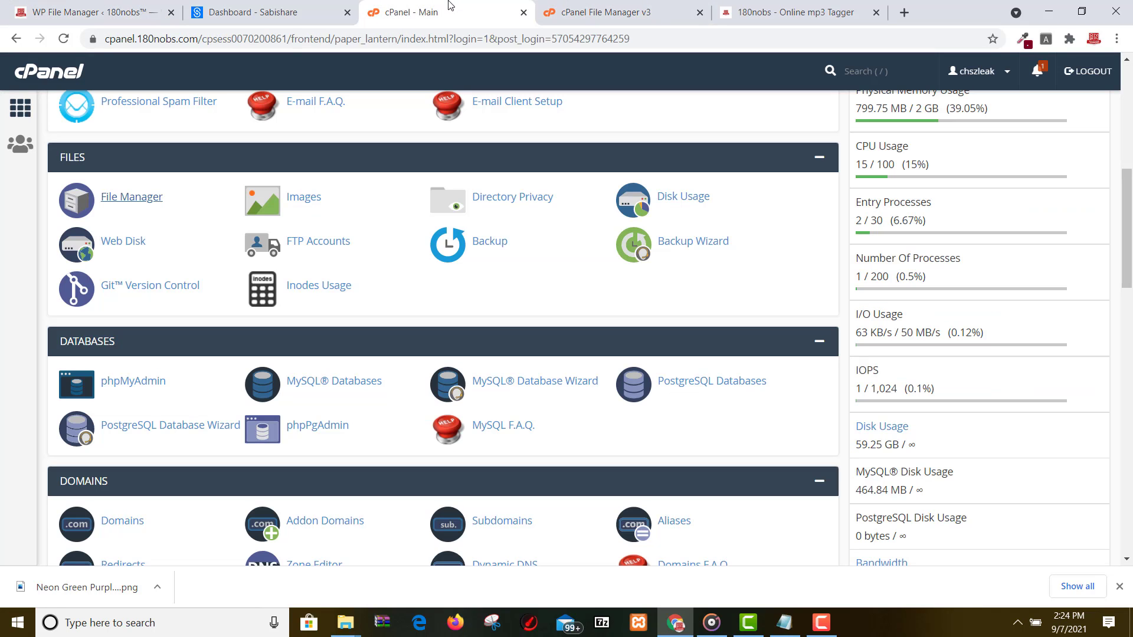
{"action": "left_click", "coordinate": [610, 7]}
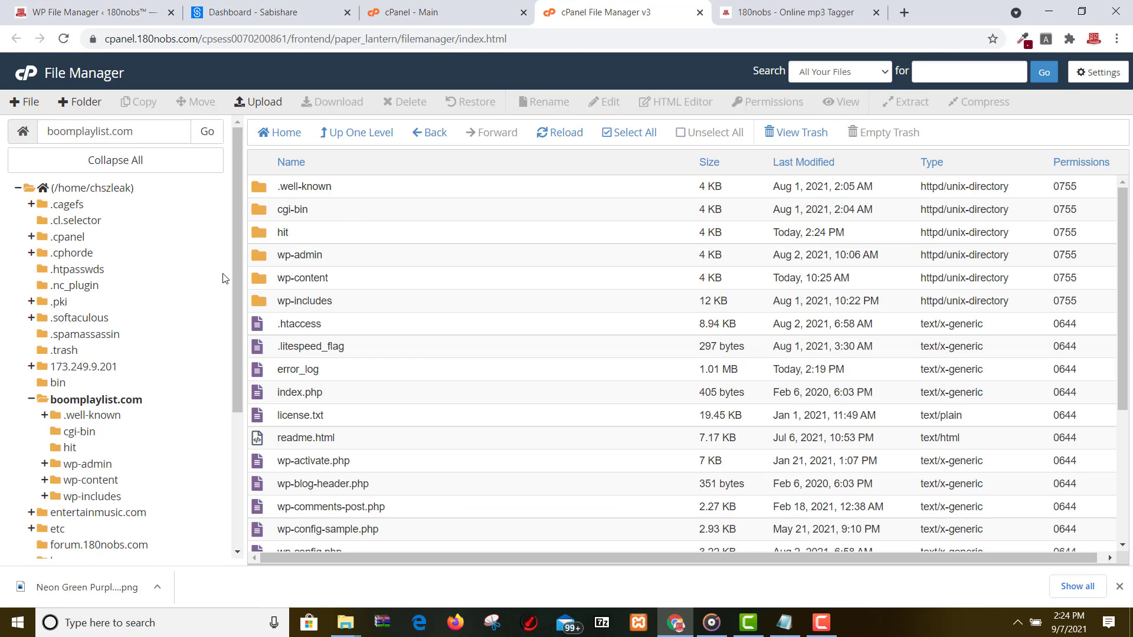
- Compress the hit folder in public_html into the archive /public_html/hit.zip
{"action": "left_click_drag", "start_coordinate": [239, 247], "coordinate": [234, 349]}
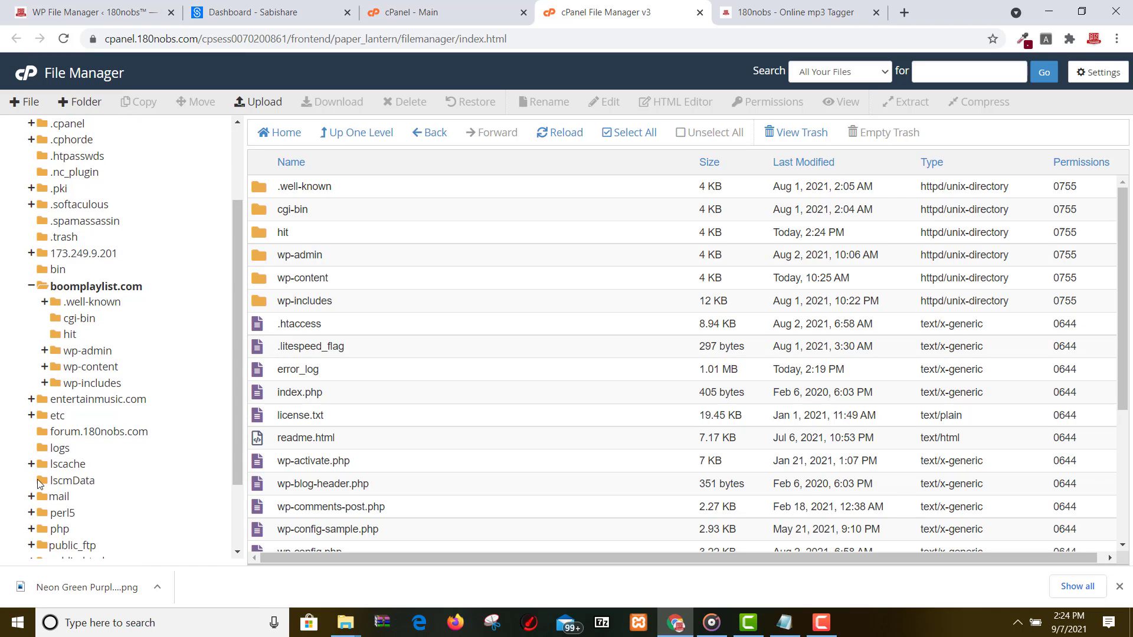
{"action": "scroll", "coordinate": [40, 483], "scroll_direction": "down", "scroll_amount": 2}
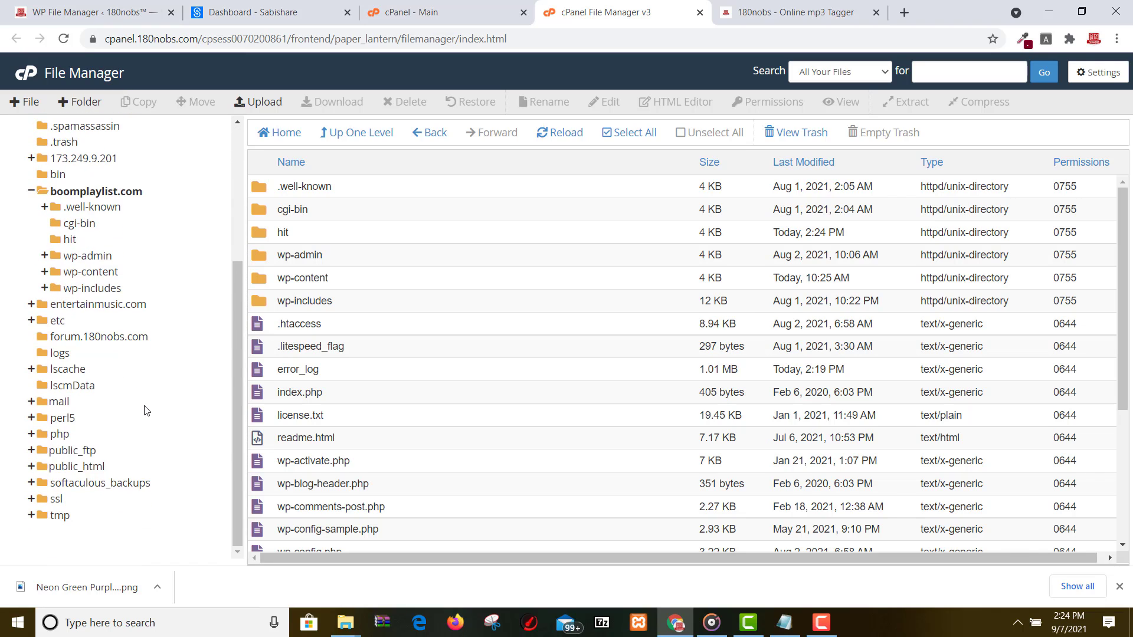
{"action": "left_click", "coordinate": [81, 470]}
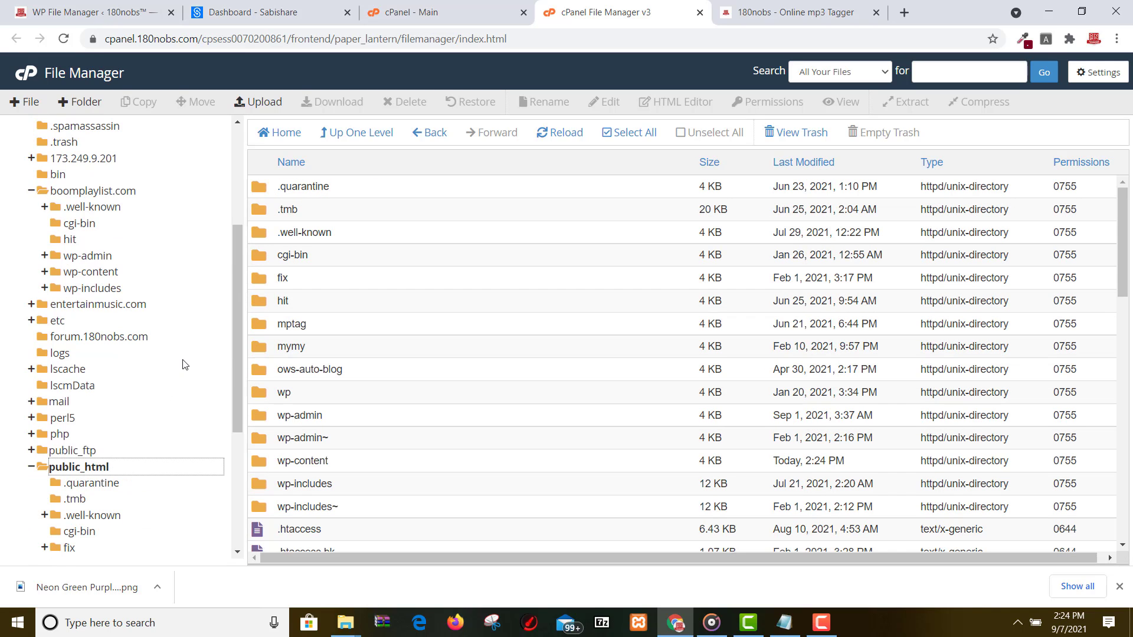
{"action": "left_click", "coordinate": [327, 302]}
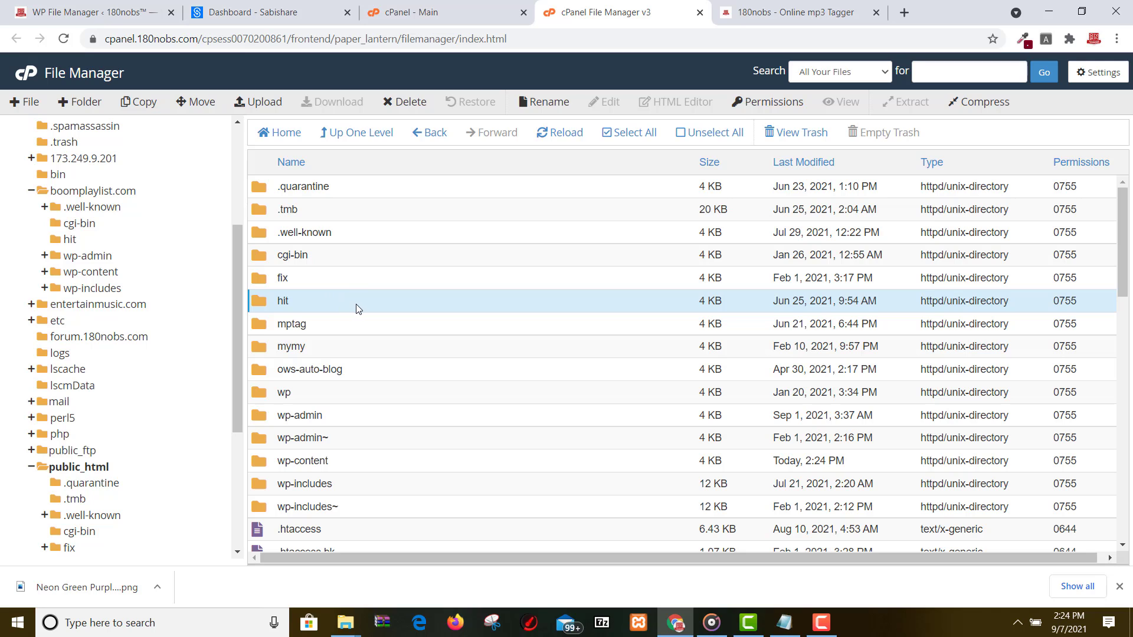
{"action": "left_click", "coordinate": [974, 103]}
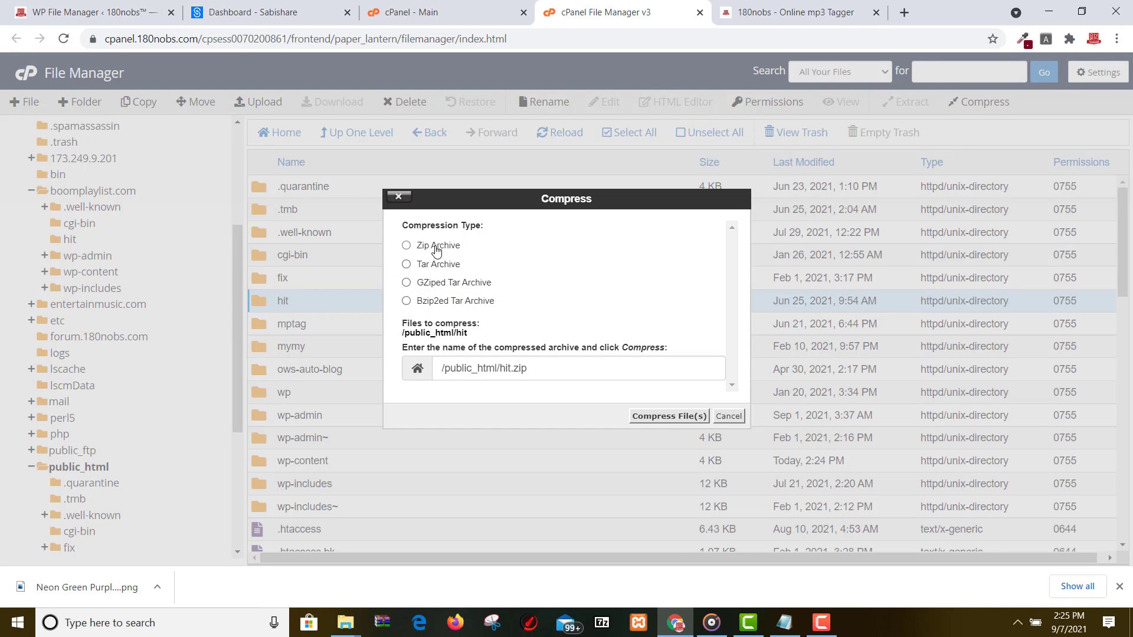
{"action": "left_click", "coordinate": [669, 415]}
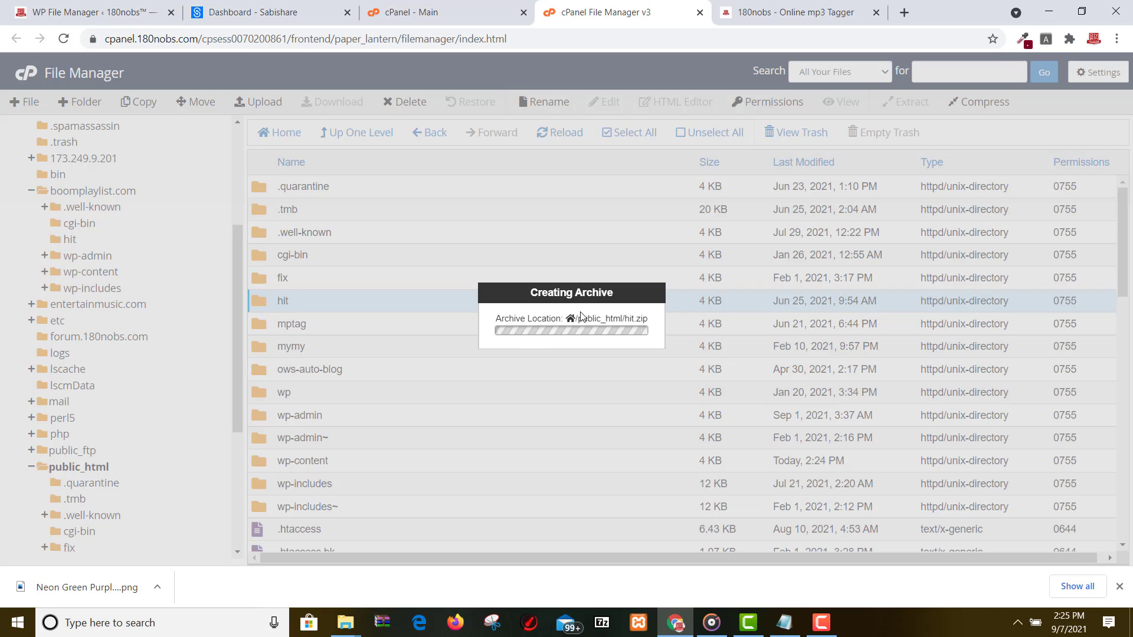
- Look over the Sabishare dashboard's files and storage summary and the online mp3 Tagger page, then return to the archive's progress in cPanel File Manager
{"action": "left_click", "coordinate": [253, 9]}
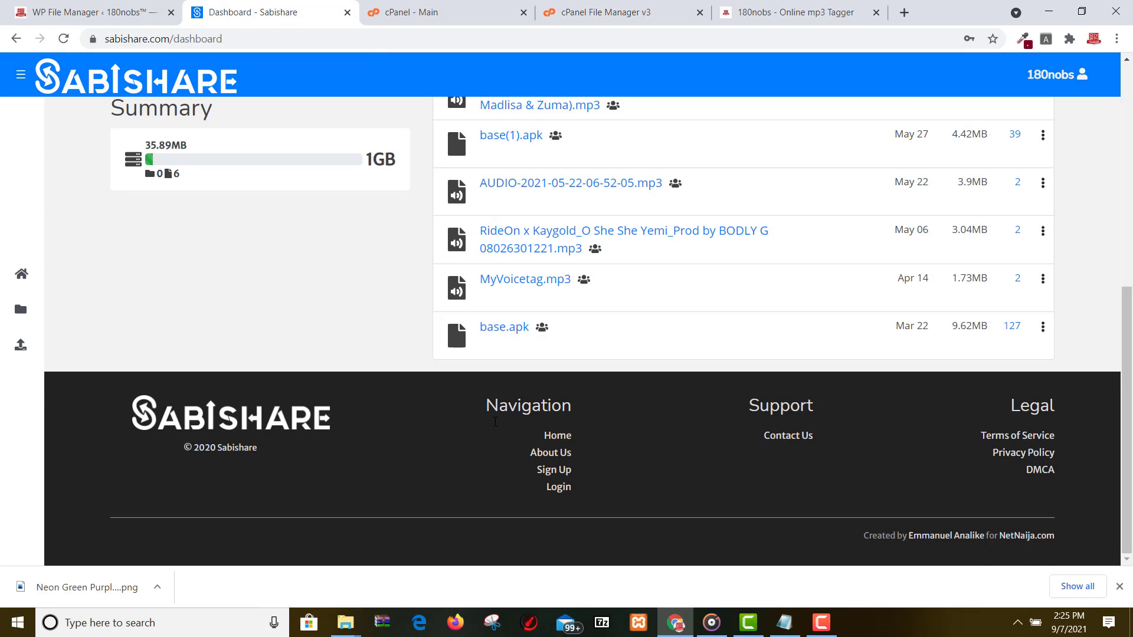
{"action": "scroll", "coordinate": [495, 422], "scroll_direction": "up", "scroll_amount": 7}
{"action": "scroll", "coordinate": [216, 419], "scroll_direction": "down", "scroll_amount": 10}
{"action": "scroll", "coordinate": [236, 398], "scroll_direction": "up", "scroll_amount": 10}
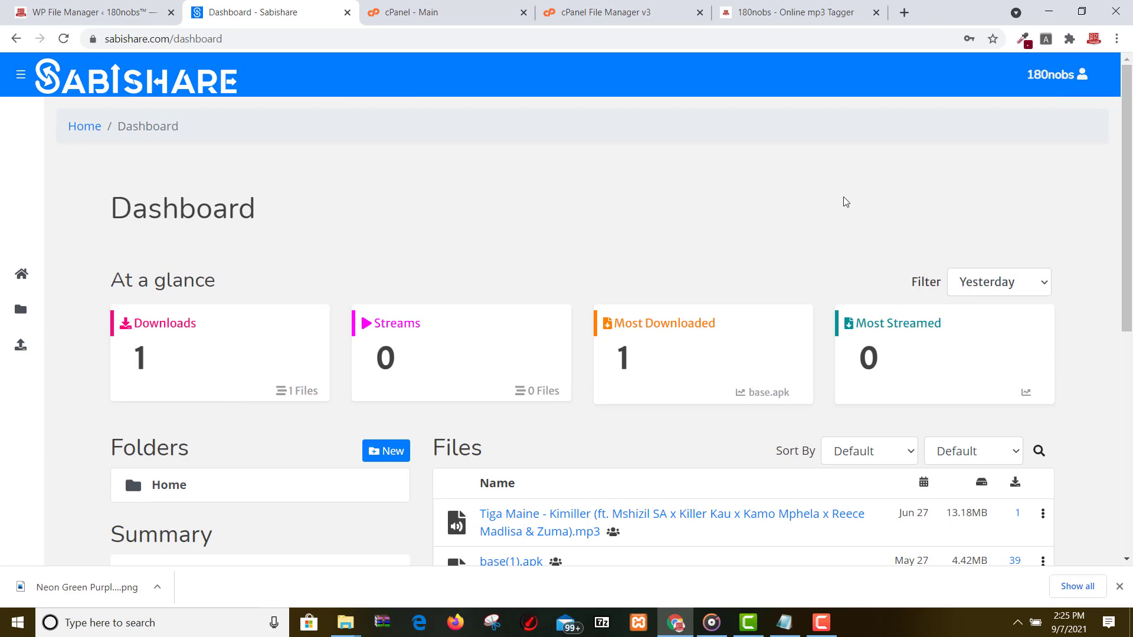
{"action": "scroll", "coordinate": [1126, 168], "scroll_direction": "down", "scroll_amount": 7}
{"action": "scroll", "coordinate": [1126, 169], "scroll_direction": "up", "scroll_amount": 2}
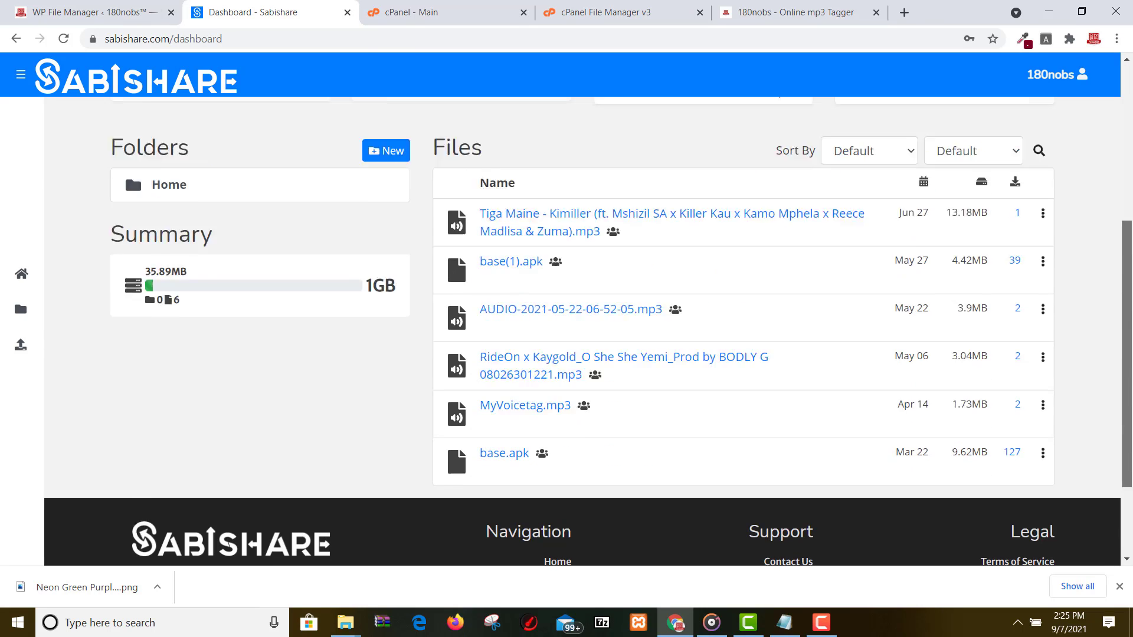
{"action": "scroll", "coordinate": [556, 347], "scroll_direction": "up", "scroll_amount": 2}
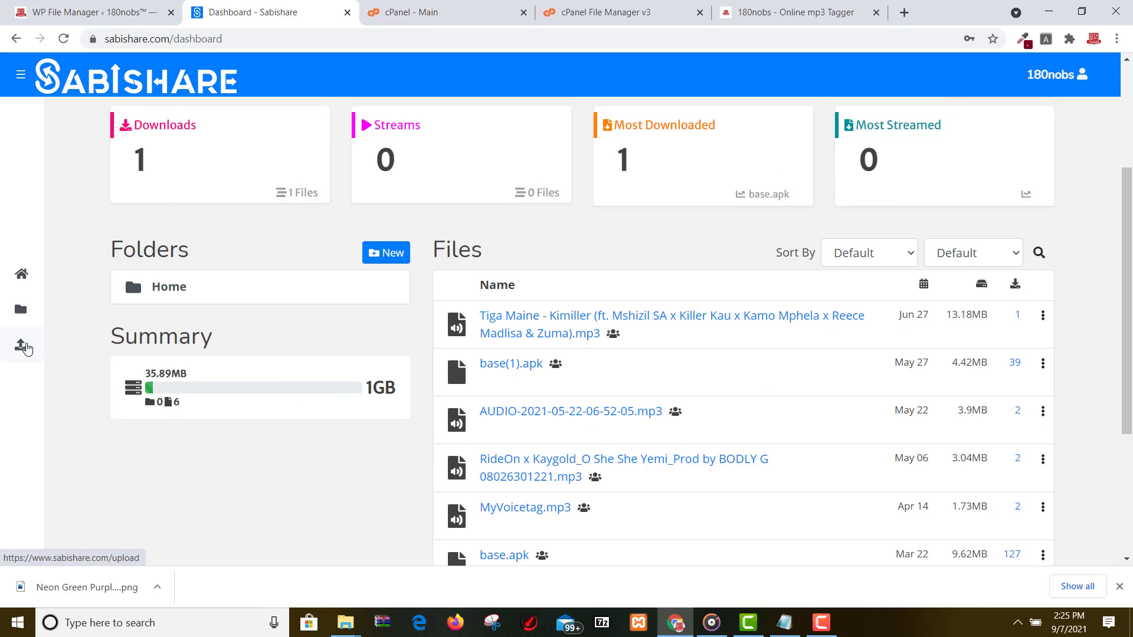
{"action": "left_click", "coordinate": [795, 12]}
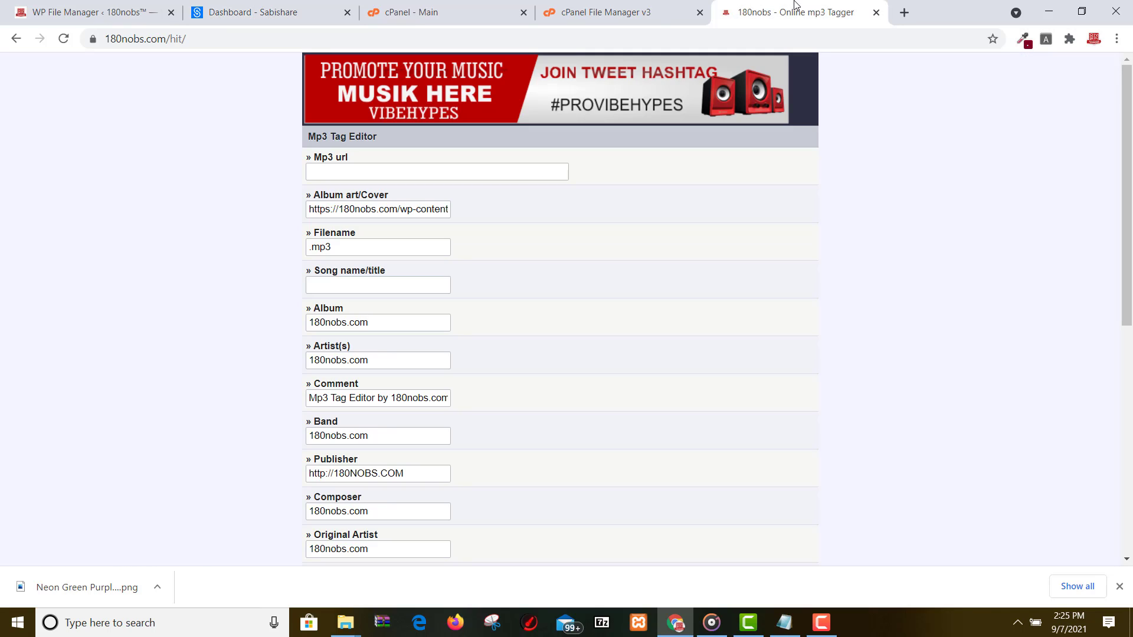
{"action": "left_click", "coordinate": [635, 15]}
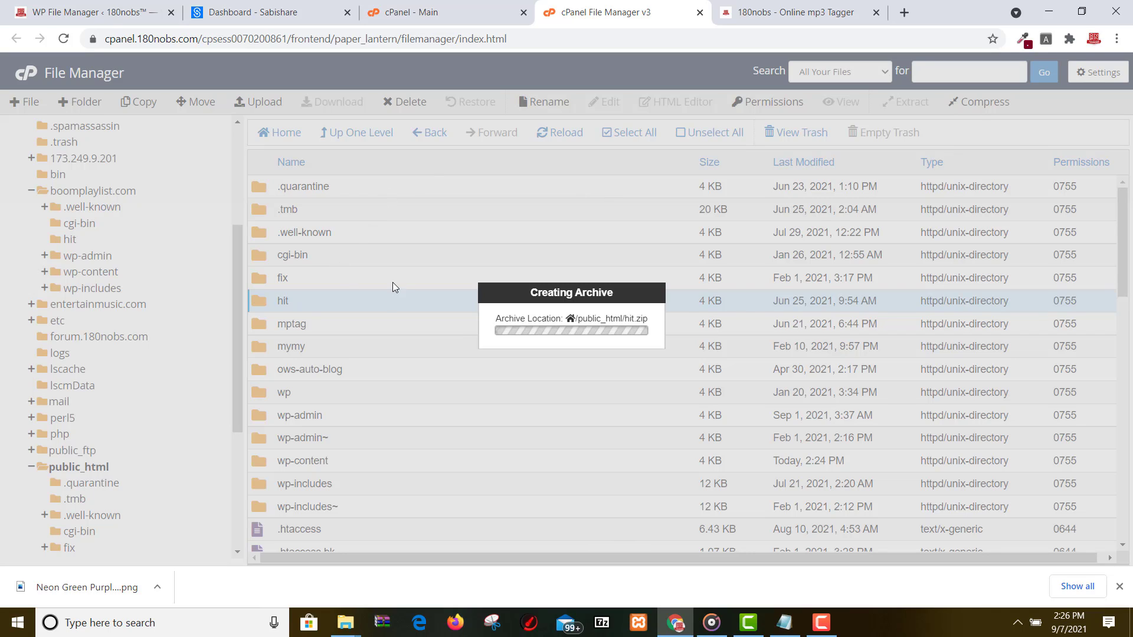
{"action": "left_click", "coordinate": [748, 622]}
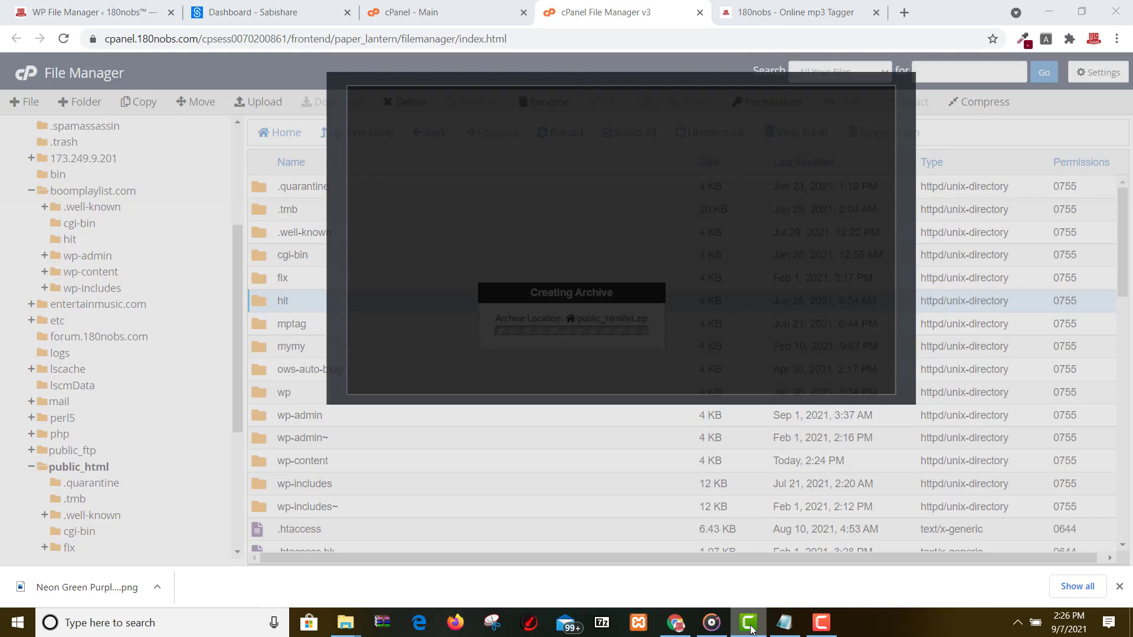
{"action": "left_click", "coordinate": [748, 622]}
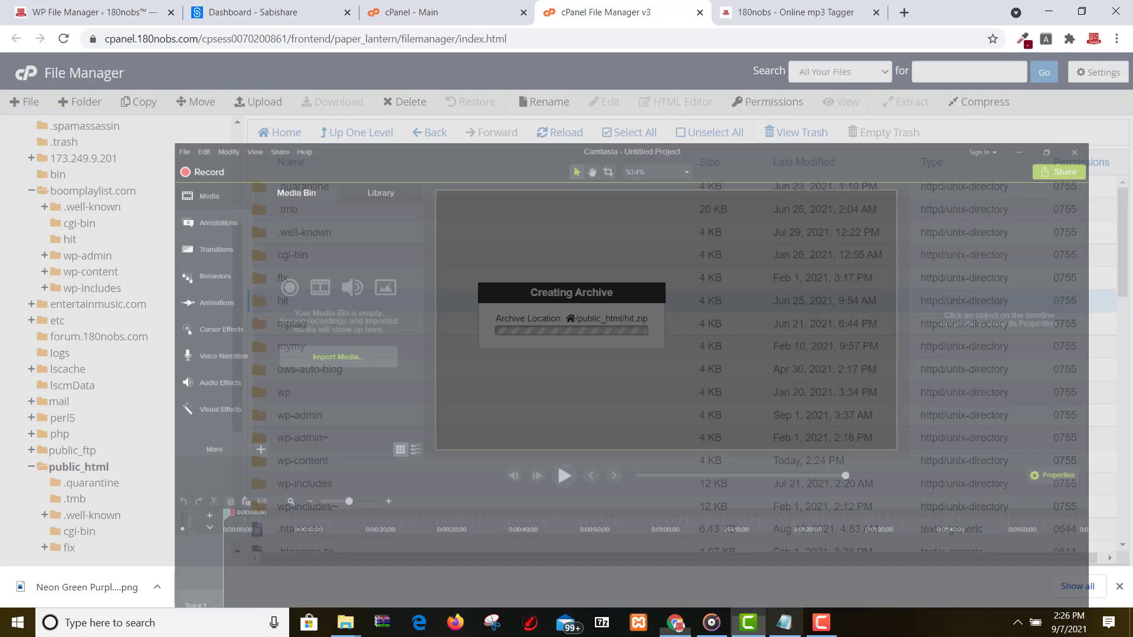
{"action": "left_click", "coordinate": [821, 622]}
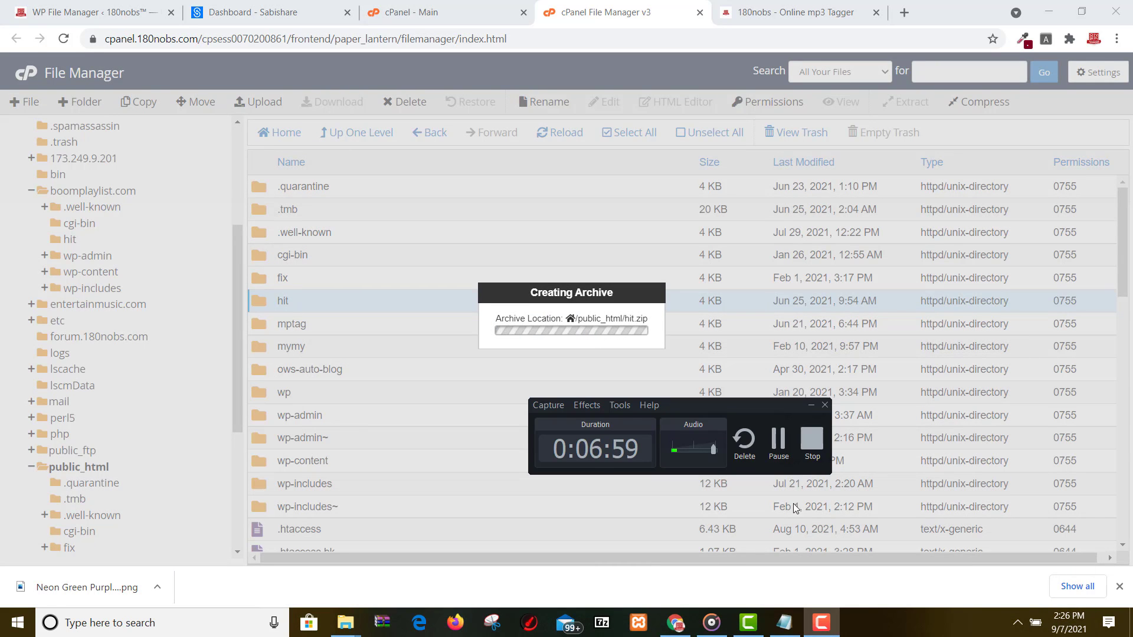
{"action": "left_click", "coordinate": [780, 441]}
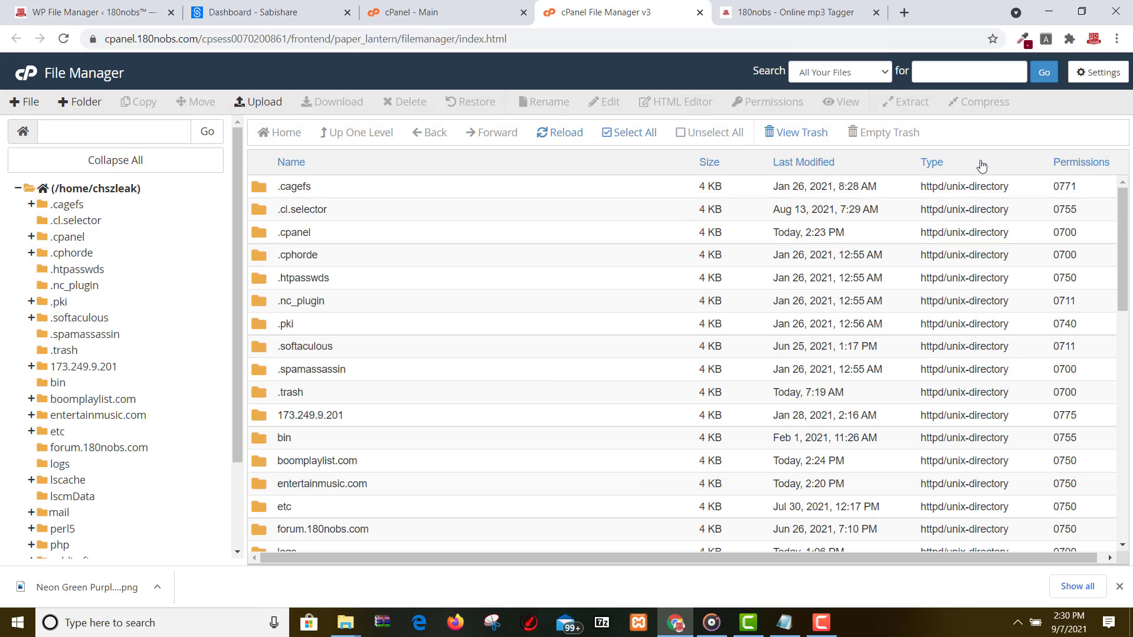
{"action": "left_click", "coordinate": [1051, 13]}
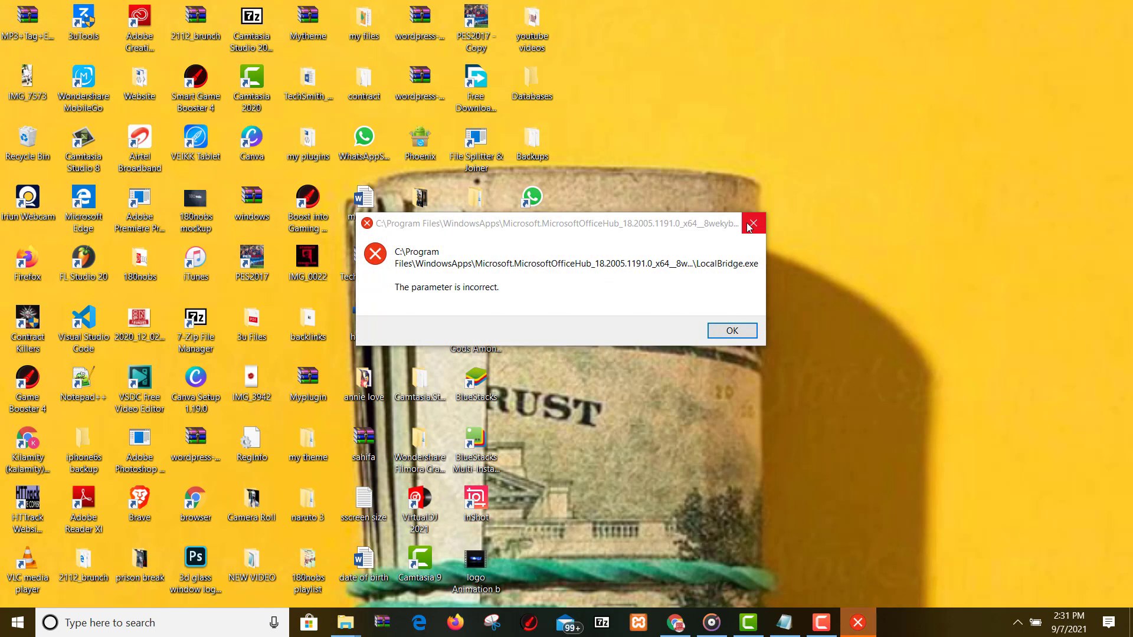
{"action": "left_click", "coordinate": [753, 223]}
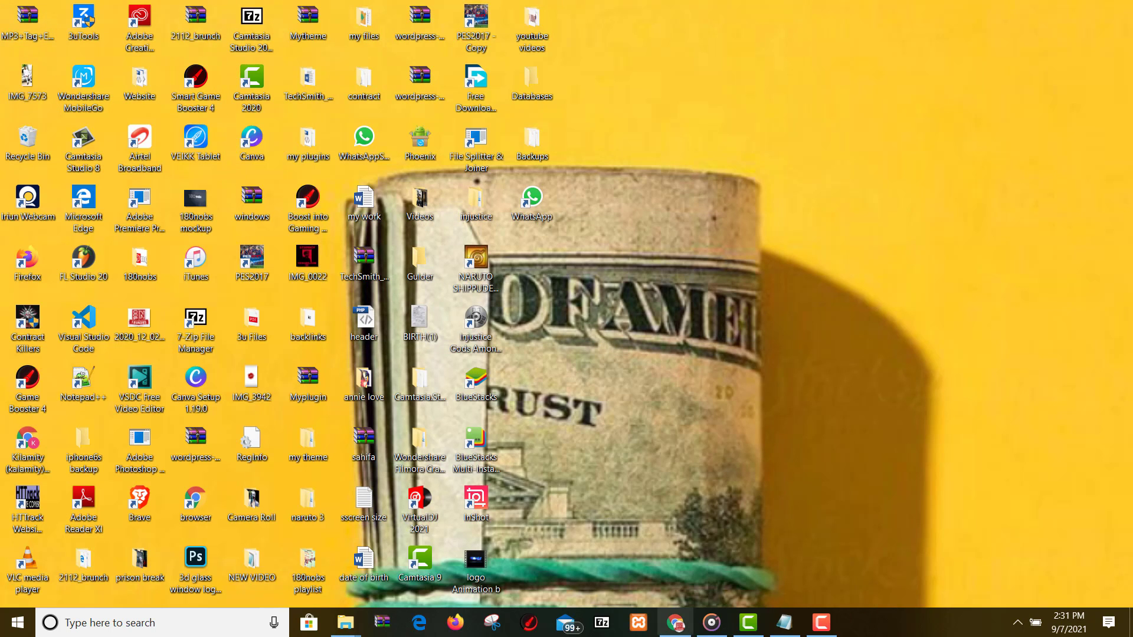
{"action": "left_click", "coordinate": [673, 620]}
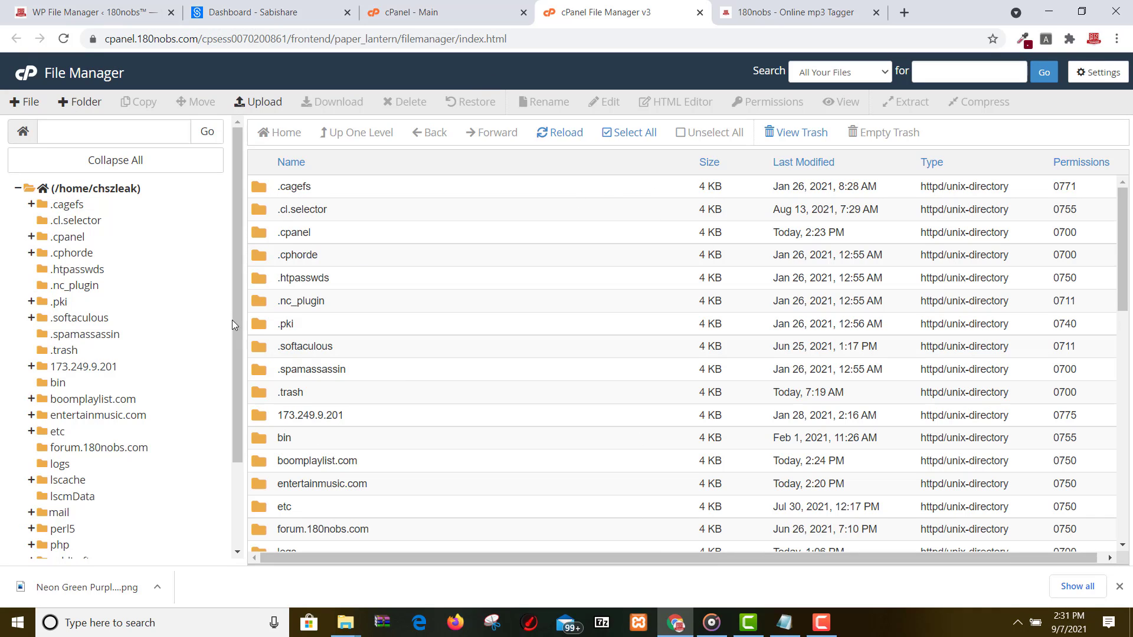
- Open the empty hit folder inside the boomplaylist.com directory
{"action": "left_click_drag", "start_coordinate": [236, 317], "coordinate": [235, 429]}
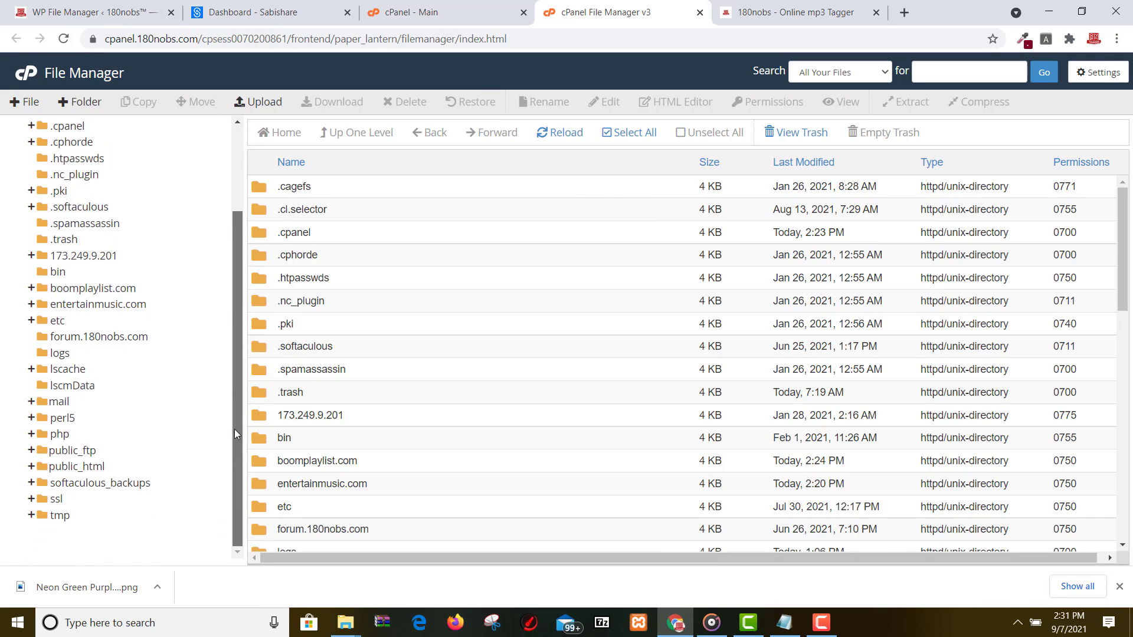
{"action": "left_click", "coordinate": [92, 289]}
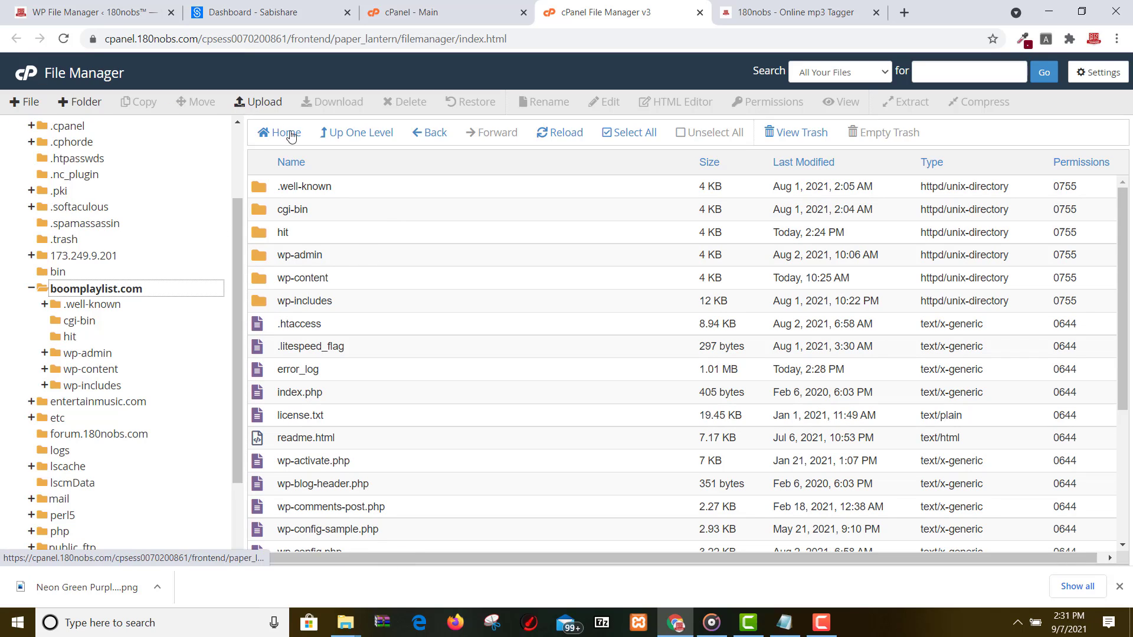
{"action": "double_click", "coordinate": [370, 234]}
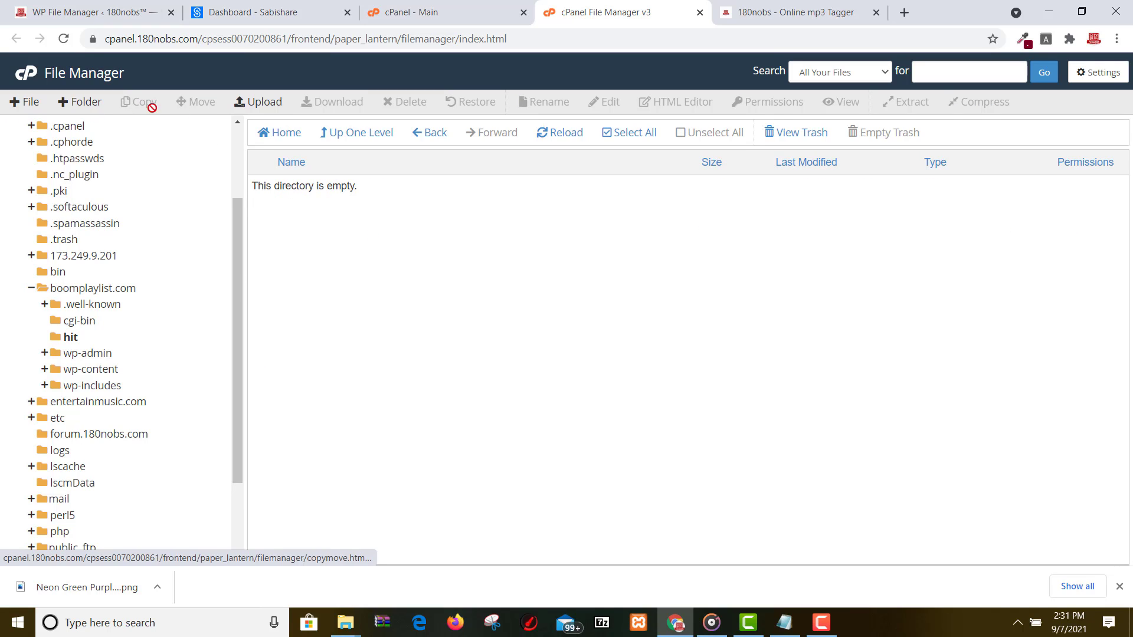
- Upload MP3+Tag+Editor+with+Voice+tag+script.zip from the Desktop into boomplaylist.com/hit and return to that folder
{"action": "left_click", "coordinate": [262, 102]}
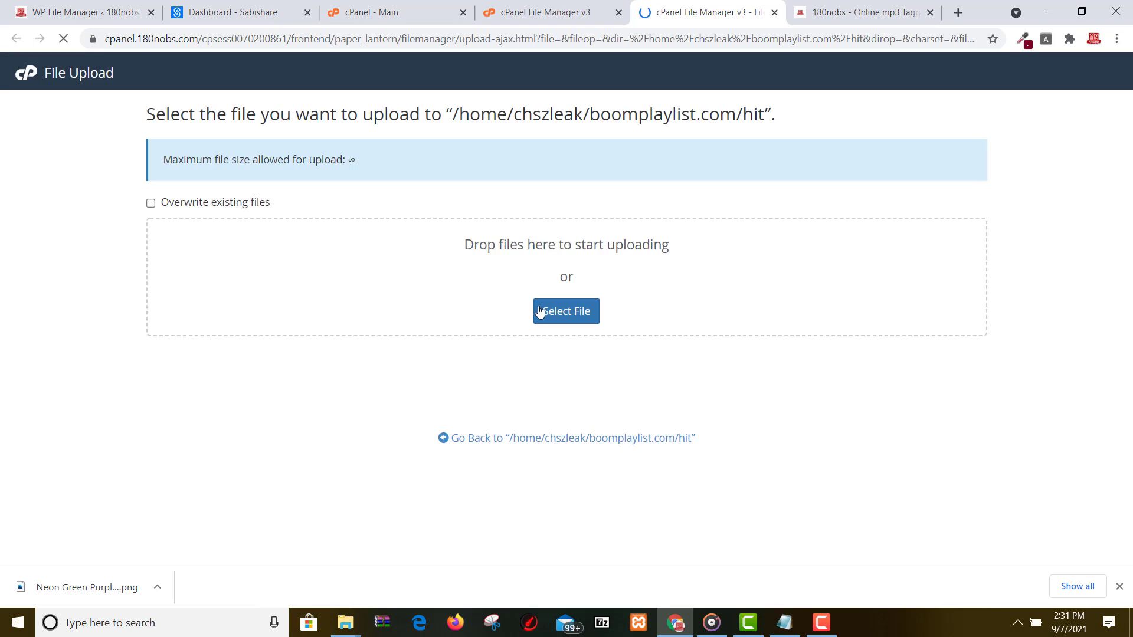
{"action": "left_click", "coordinate": [539, 311]}
{"action": "left_click", "coordinate": [543, 315]}
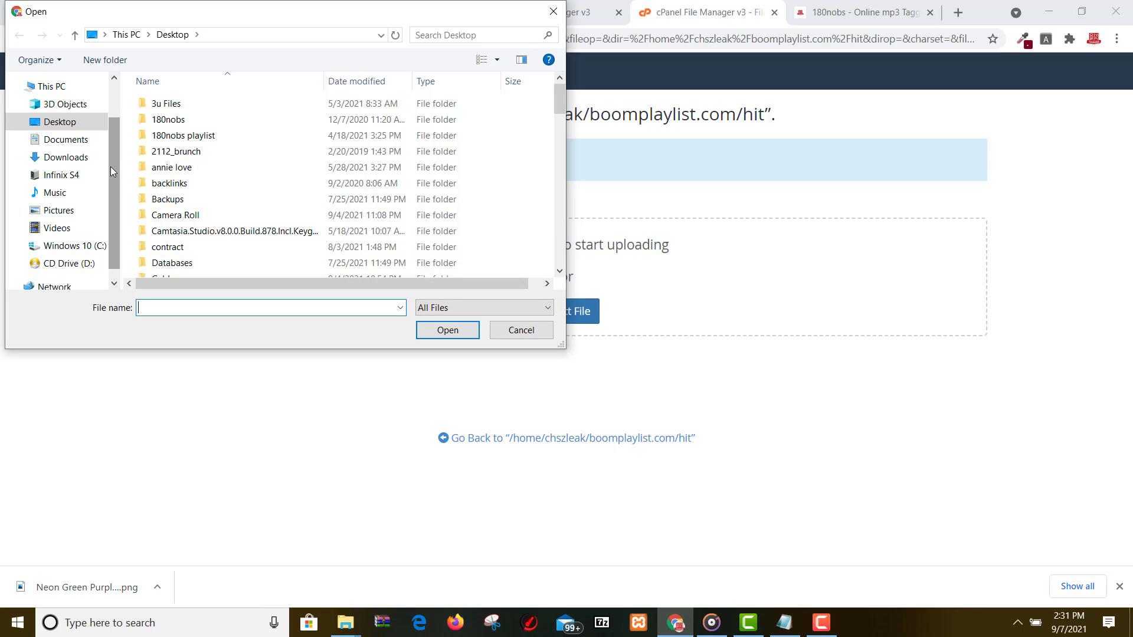
{"action": "left_click_drag", "start_coordinate": [109, 167], "coordinate": [122, 123]}
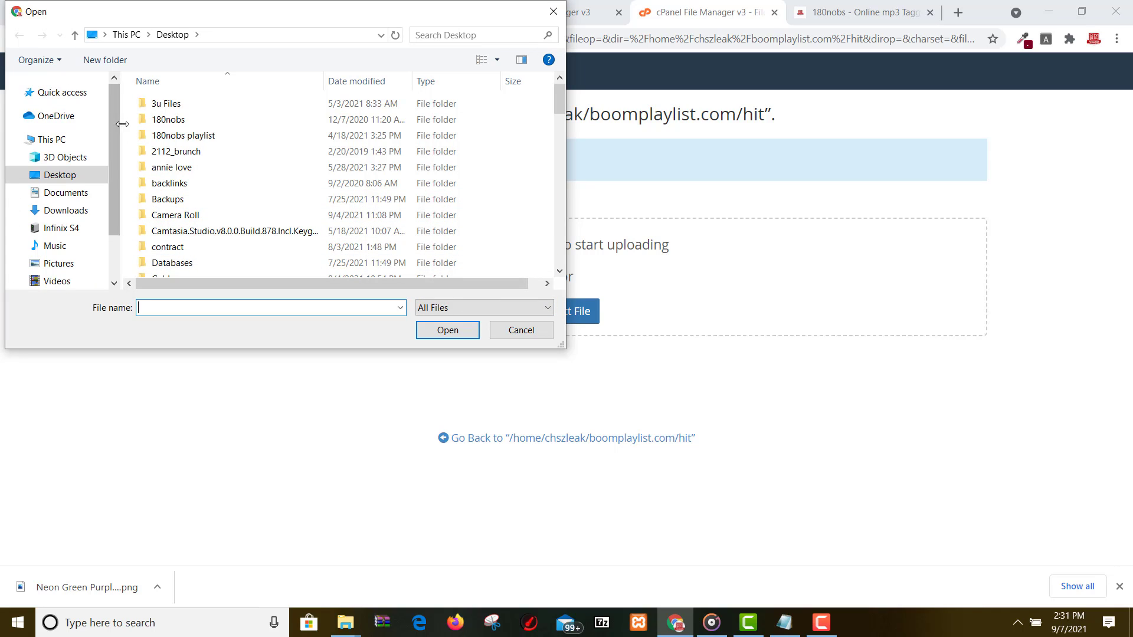
{"action": "left_click_drag", "start_coordinate": [115, 203], "coordinate": [108, 239]}
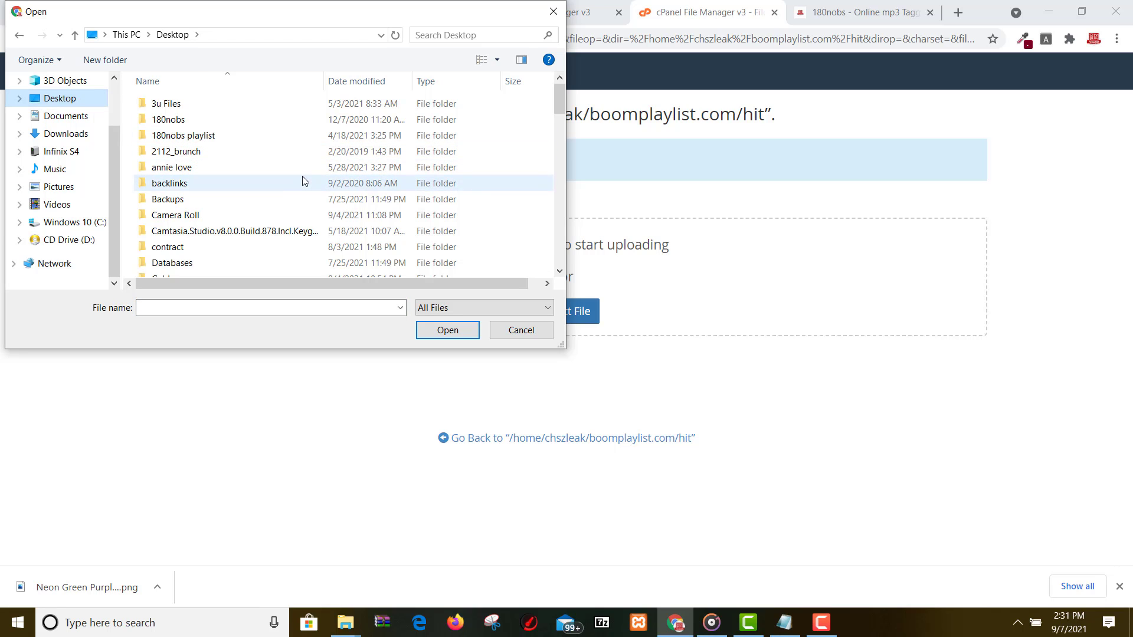
{"action": "left_click_drag", "start_coordinate": [560, 118], "coordinate": [525, 213]}
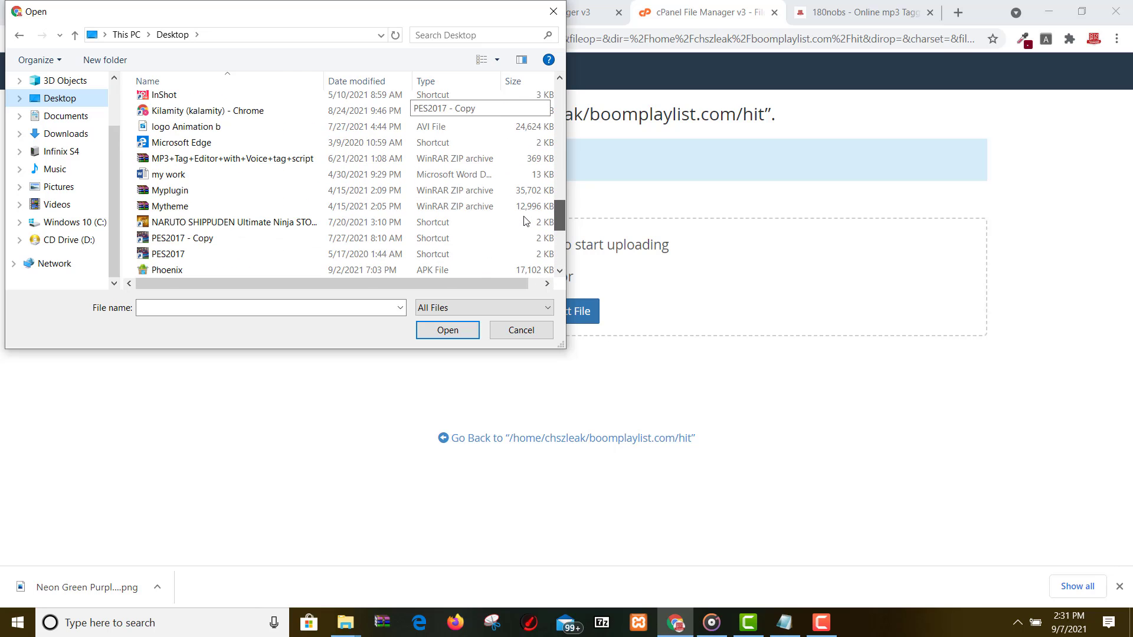
{"action": "left_click", "coordinate": [303, 169]}
{"action": "left_click", "coordinate": [433, 330]}
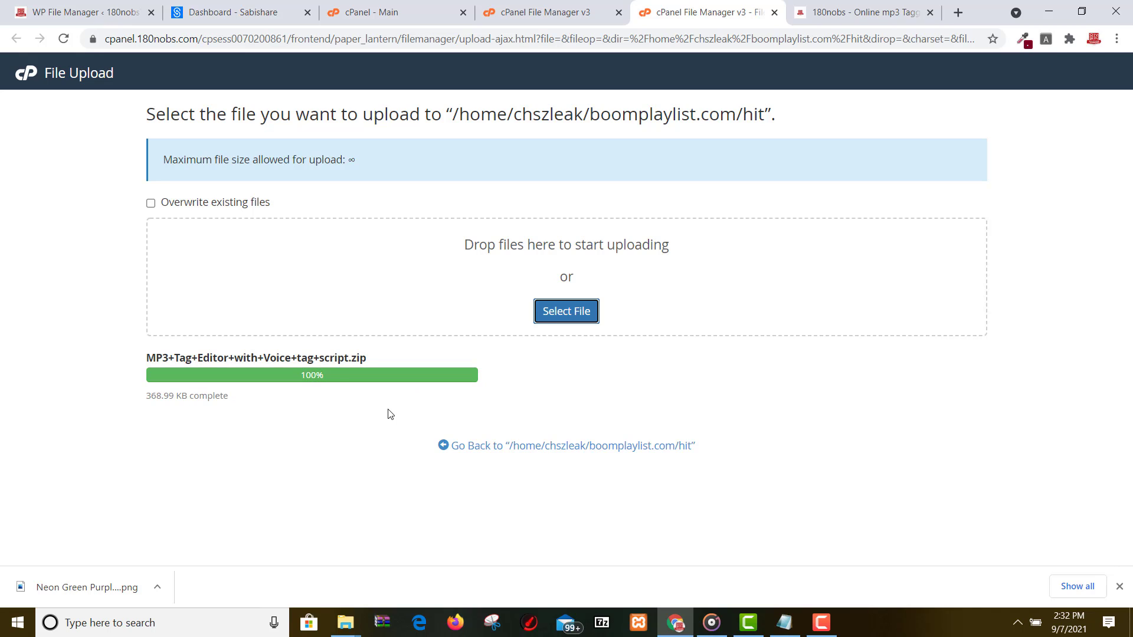
{"action": "left_click", "coordinate": [520, 446]}
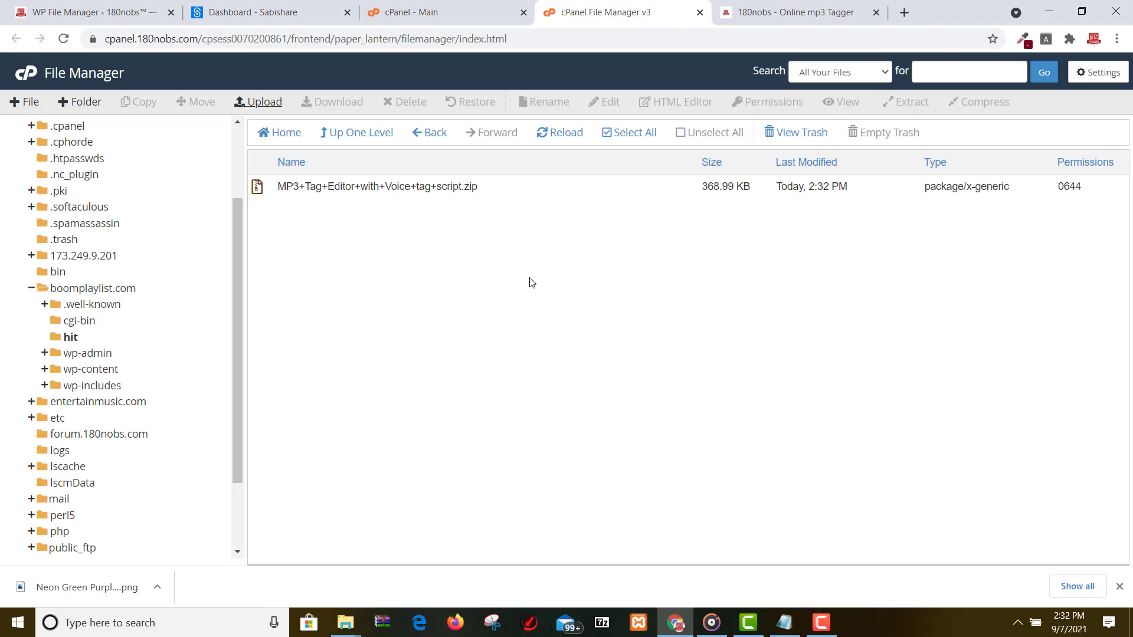
- Extract MP3+Tag+Editor+with+Voice+tag+script.zip into /boomplaylist.com/hit and dismiss the extraction results
{"action": "left_click", "coordinate": [441, 186]}
{"action": "right_click", "coordinate": [500, 188]}
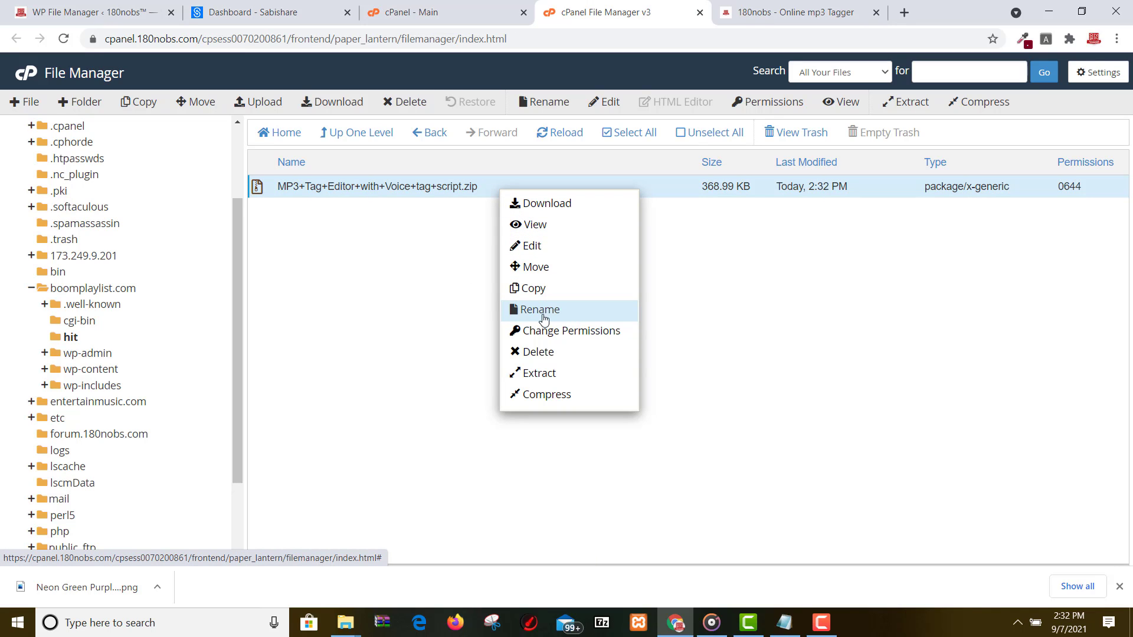
{"action": "left_click", "coordinate": [557, 384]}
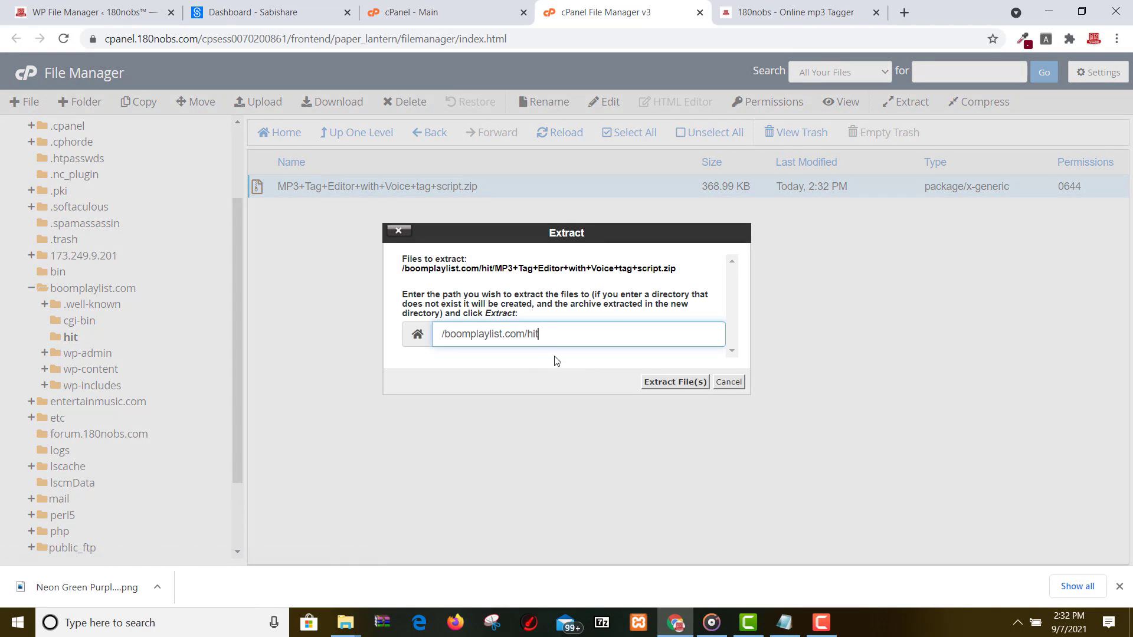
{"action": "left_click", "coordinate": [649, 384]}
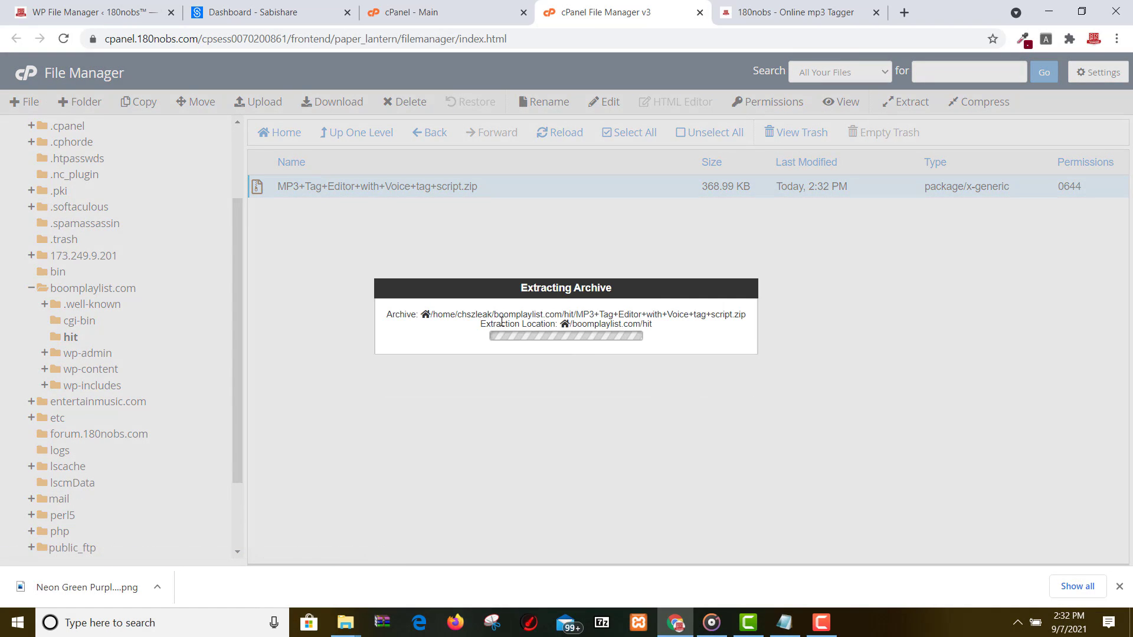
{"action": "left_click", "coordinate": [806, 459]}
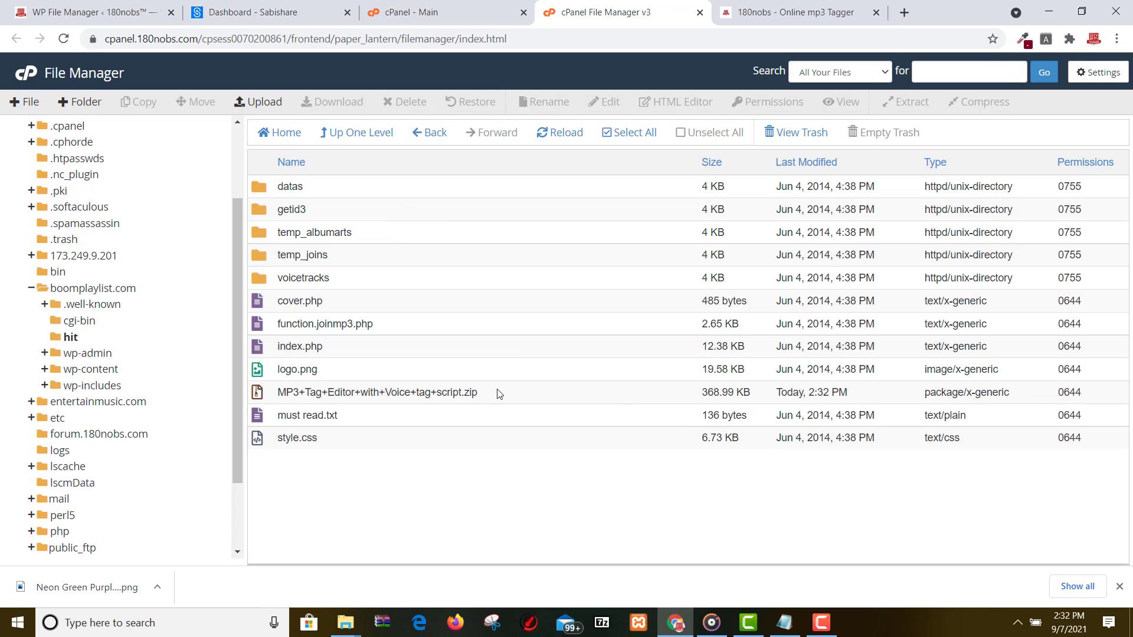
- Permanently delete MP3+Tag+Editor+with+Voice+tag+script.zip from boomplaylist.com/hit, skipping the trash
{"action": "left_click", "coordinate": [494, 398]}
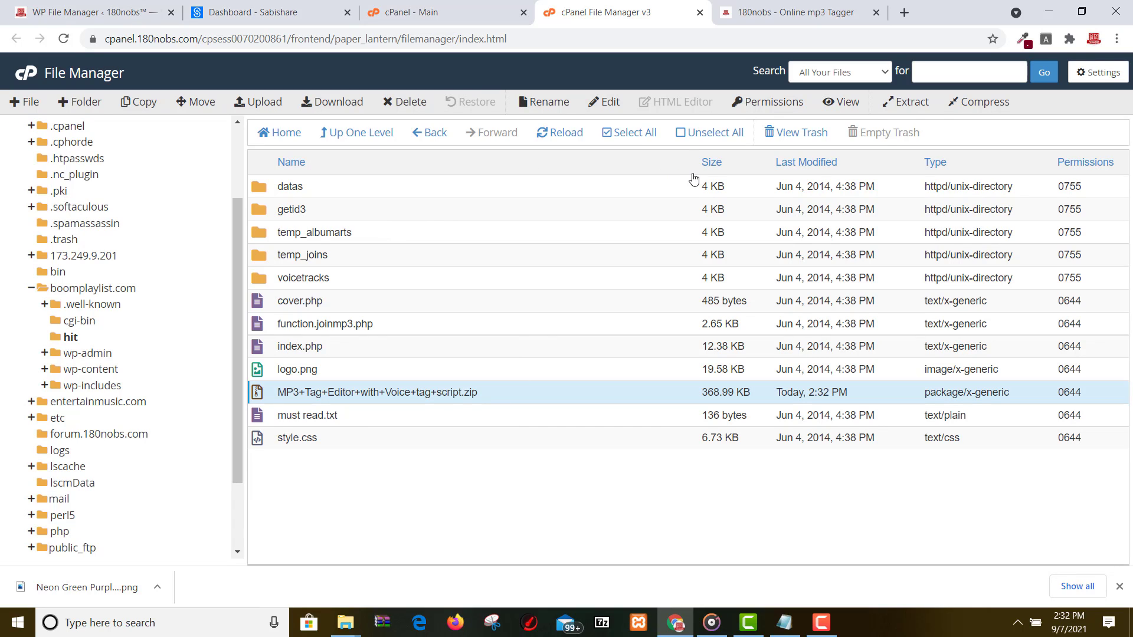
{"action": "left_click", "coordinate": [407, 104]}
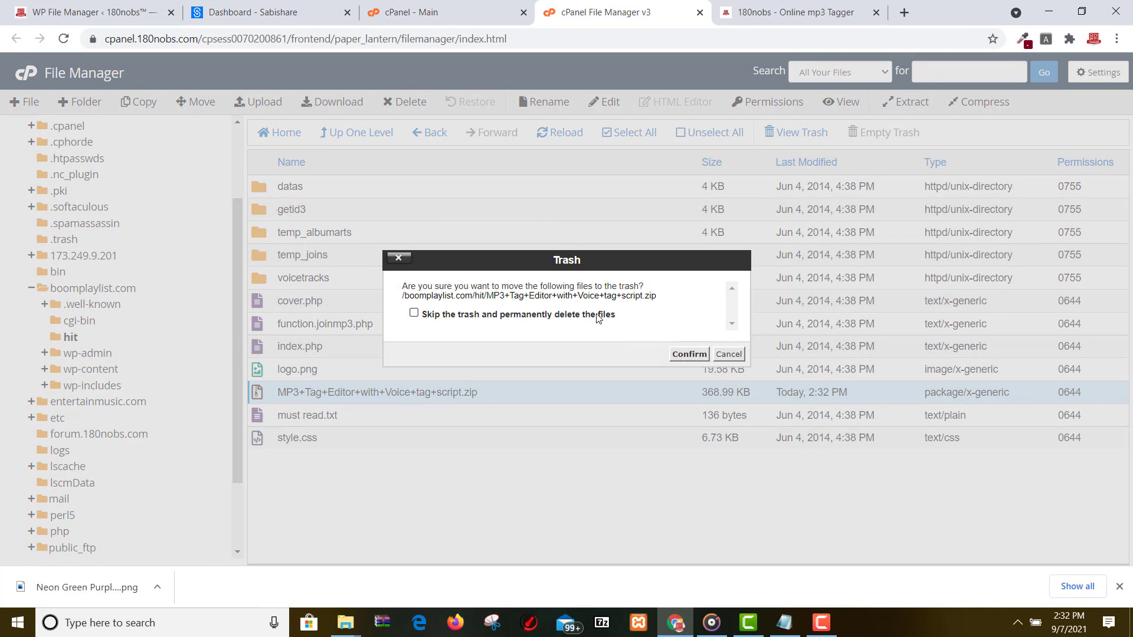
{"action": "left_click", "coordinate": [422, 317]}
{"action": "left_click", "coordinate": [686, 354]}
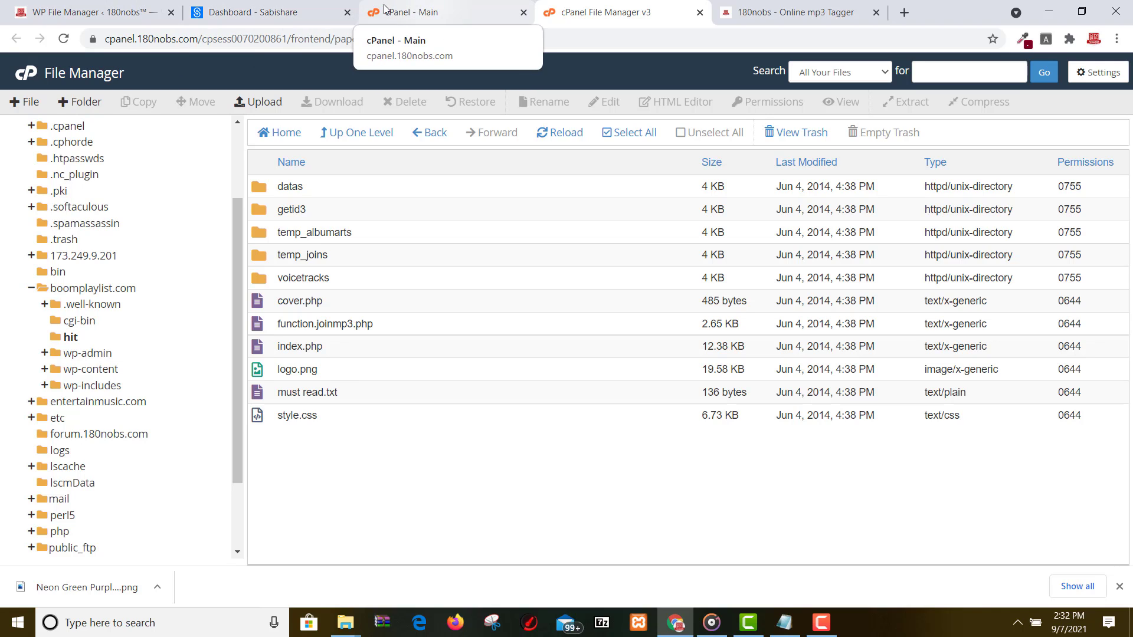
- Switch to WP File Manager on 180nobs.com and open the hit folder in public_html
{"action": "left_click", "coordinate": [478, 5]}
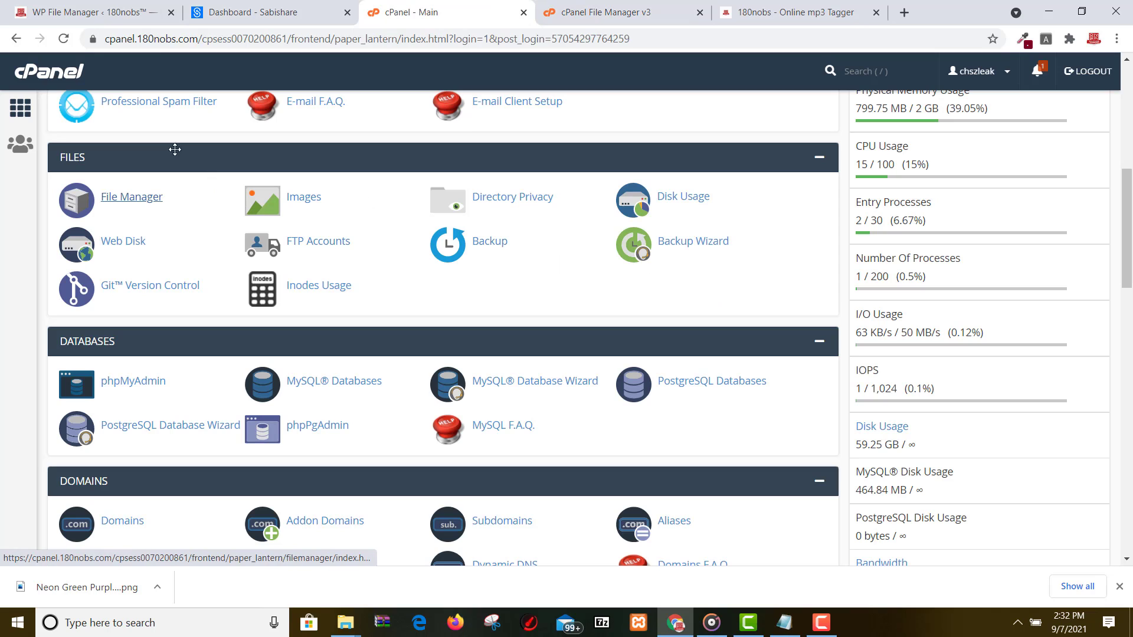
{"action": "left_click", "coordinate": [142, 12]}
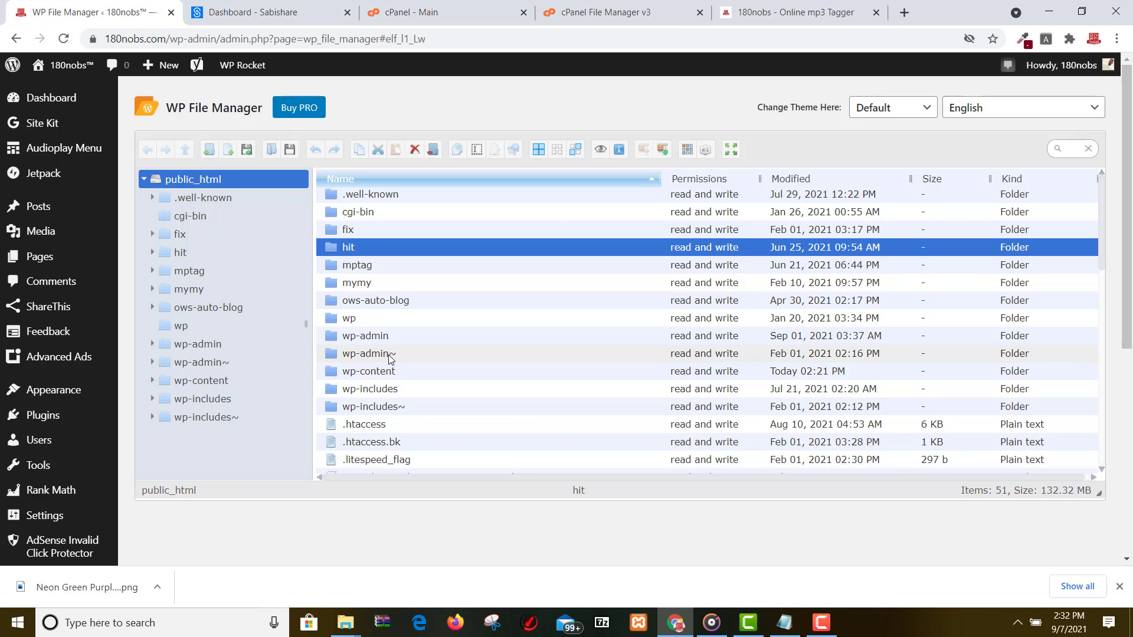
{"action": "double_click", "coordinate": [378, 252]}
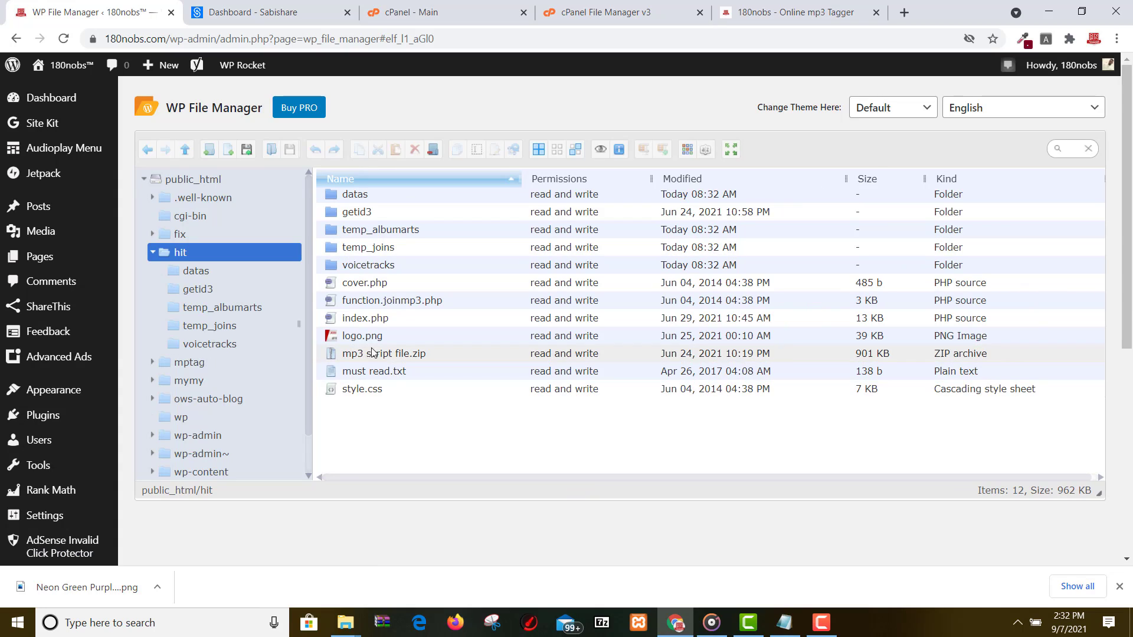
- Download the getid3 folder from public_html/hit as a zip archive and close the upload dialog
{"action": "left_click", "coordinate": [387, 220]}
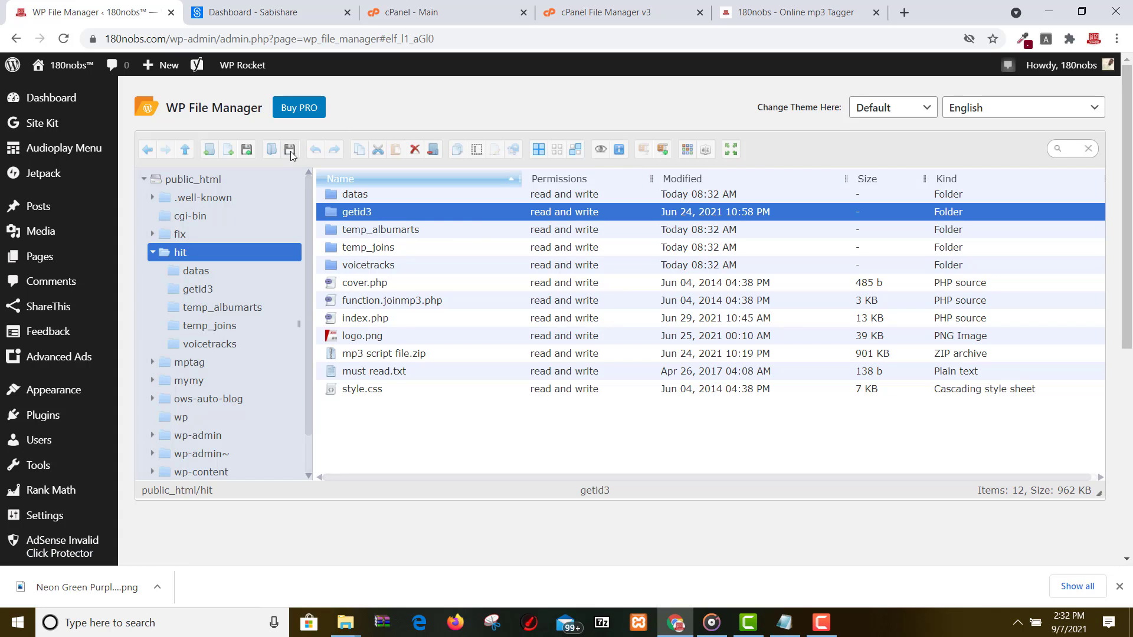
{"action": "left_click", "coordinate": [252, 151]}
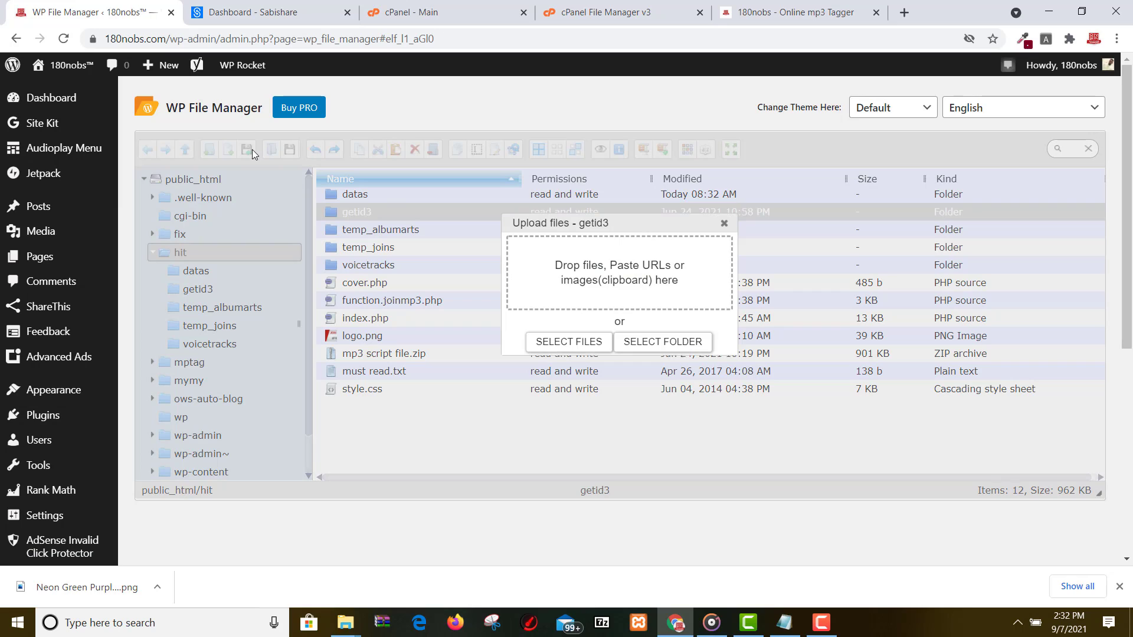
{"action": "left_click", "coordinate": [626, 271]}
{"action": "left_click", "coordinate": [569, 342]}
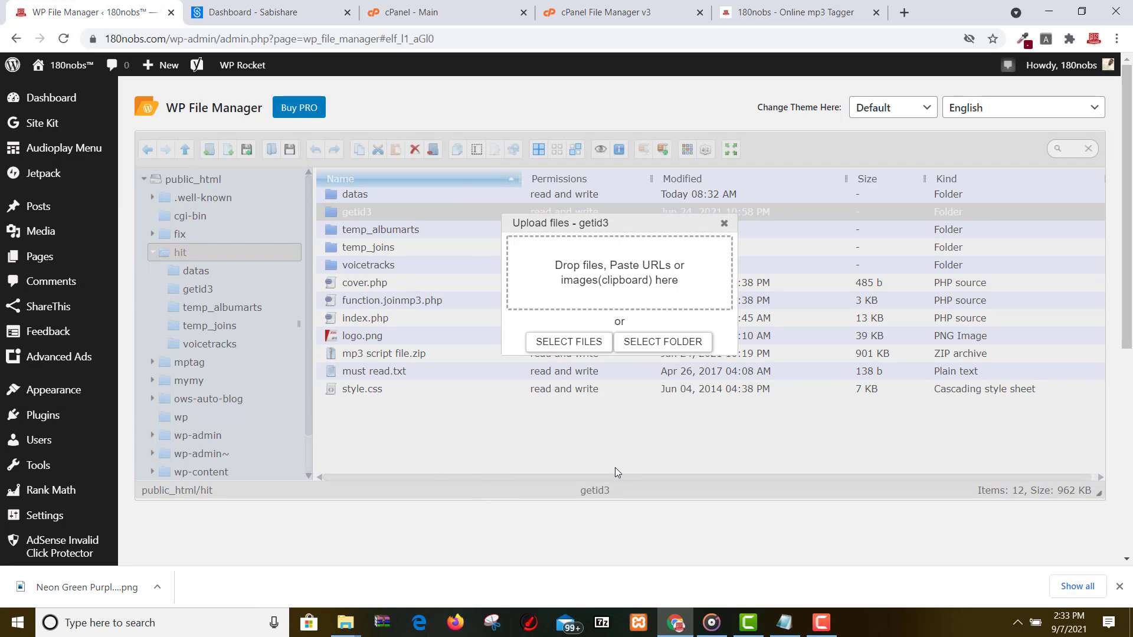
{"action": "left_click", "coordinate": [618, 272]}
{"action": "left_click", "coordinate": [724, 224]}
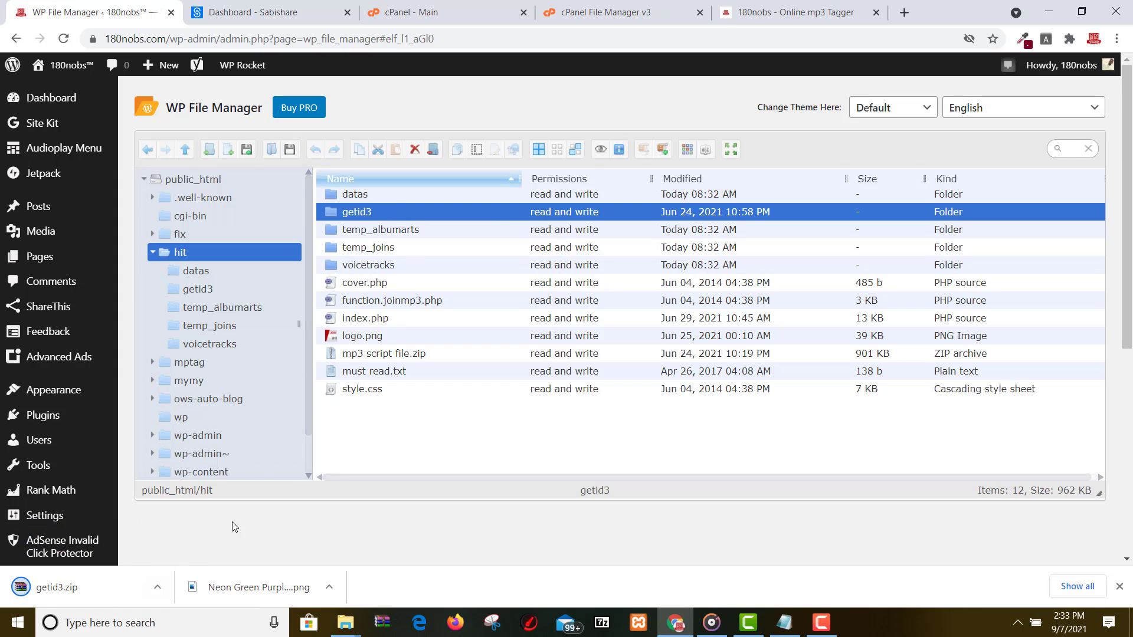
- Close the WinRAR window showing getid3.zip and download index.php from public_html/hit
{"action": "left_click", "coordinate": [378, 318]}
{"action": "right_click", "coordinate": [397, 322]}
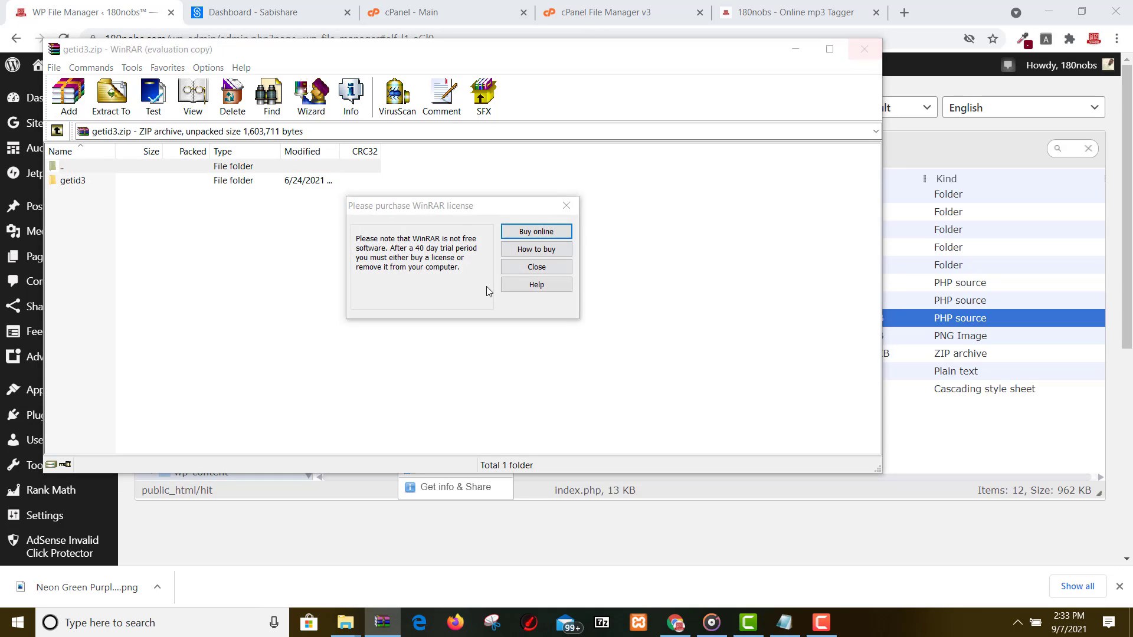
{"action": "left_click", "coordinate": [566, 205]}
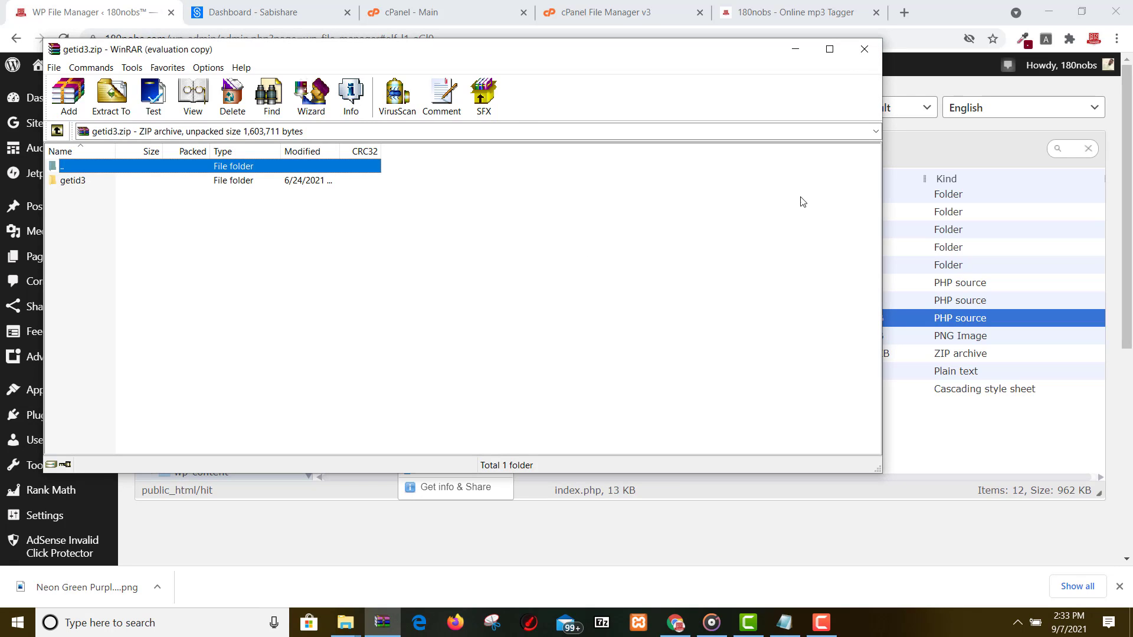
{"action": "left_click", "coordinate": [870, 49]}
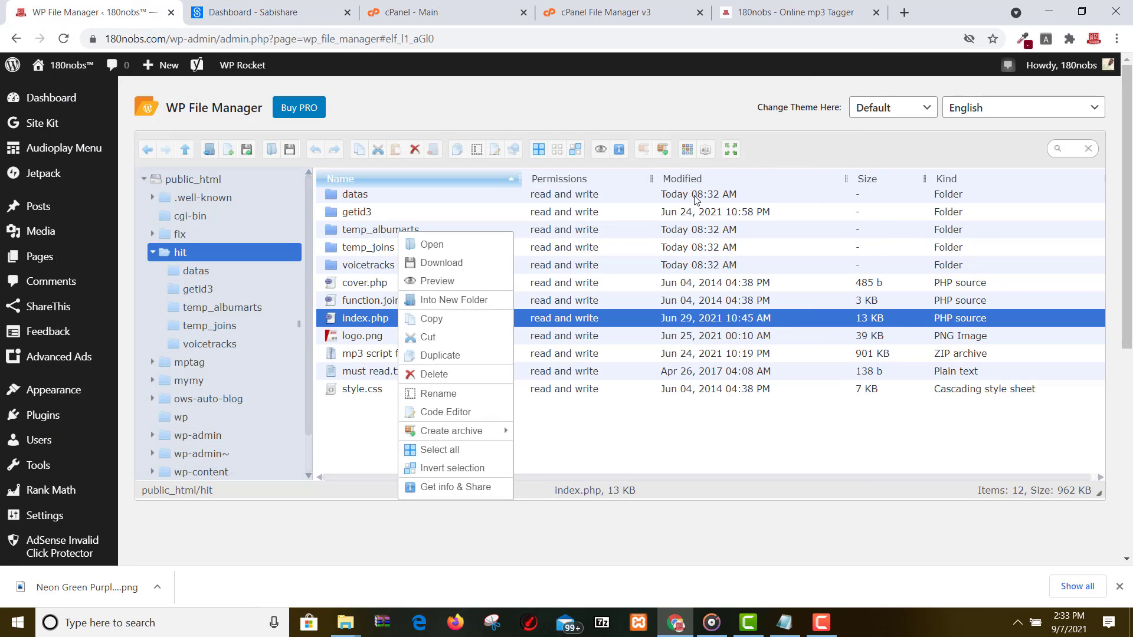
{"action": "left_click", "coordinate": [501, 266]}
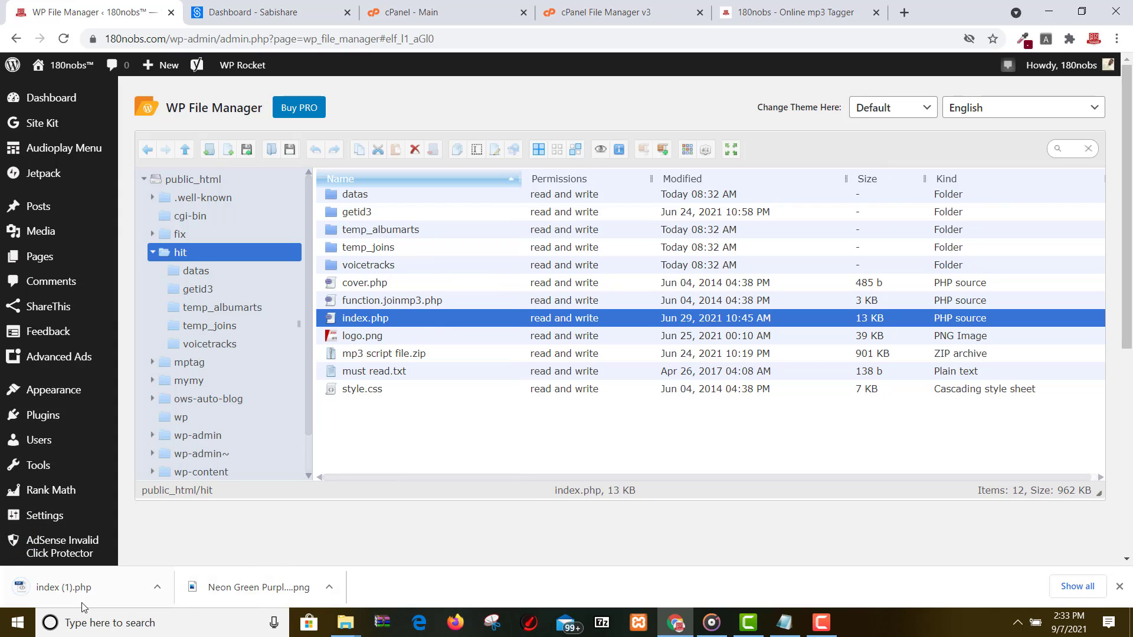
- Show the downloaded index (1).php in the Downloads folder and minimise the File Explorer window
{"action": "left_click", "coordinate": [157, 587]}
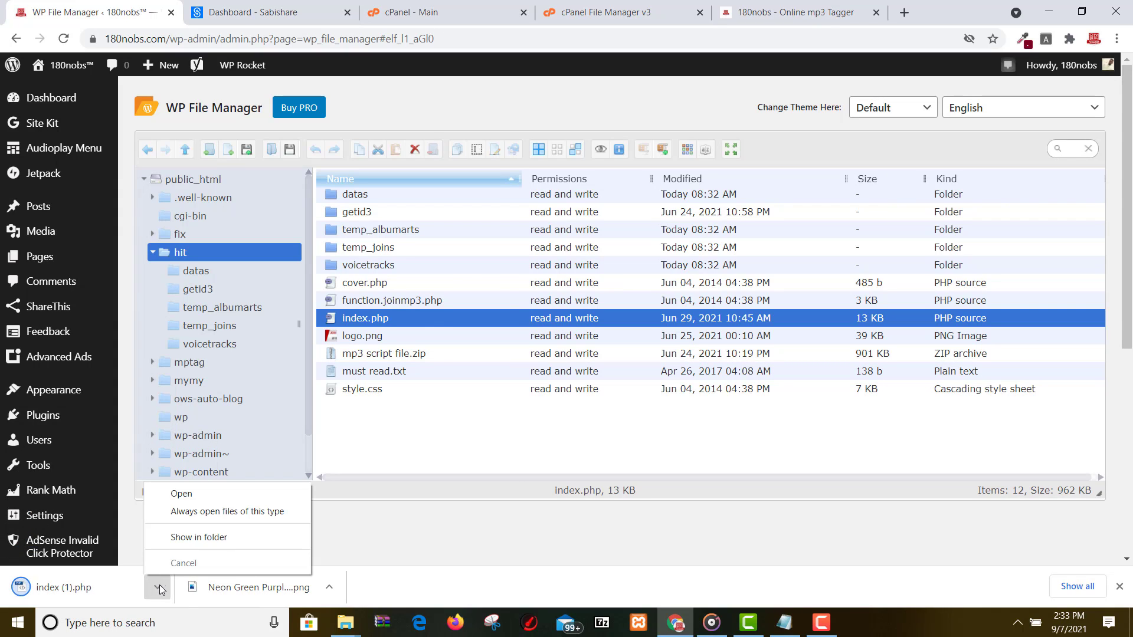
{"action": "left_click", "coordinate": [209, 537]}
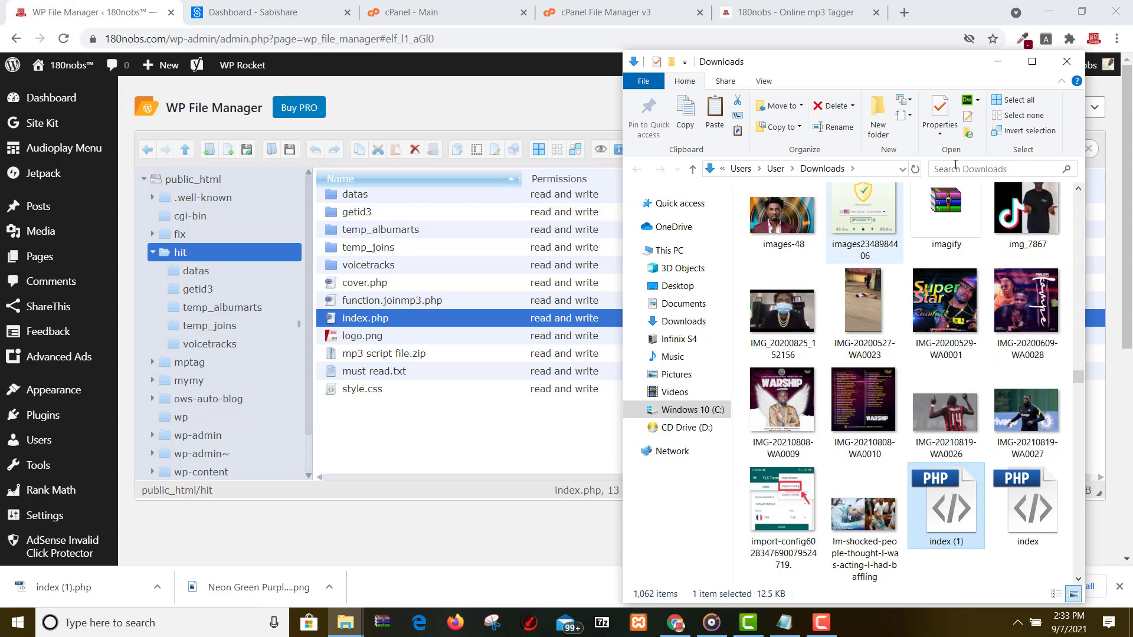
{"action": "left_click", "coordinate": [1000, 61]}
- Return to cPanel File Manager and permanently delete the getid3 folder from boomplaylist.com/hit, skipping the trash
{"action": "left_click", "coordinate": [793, 12]}
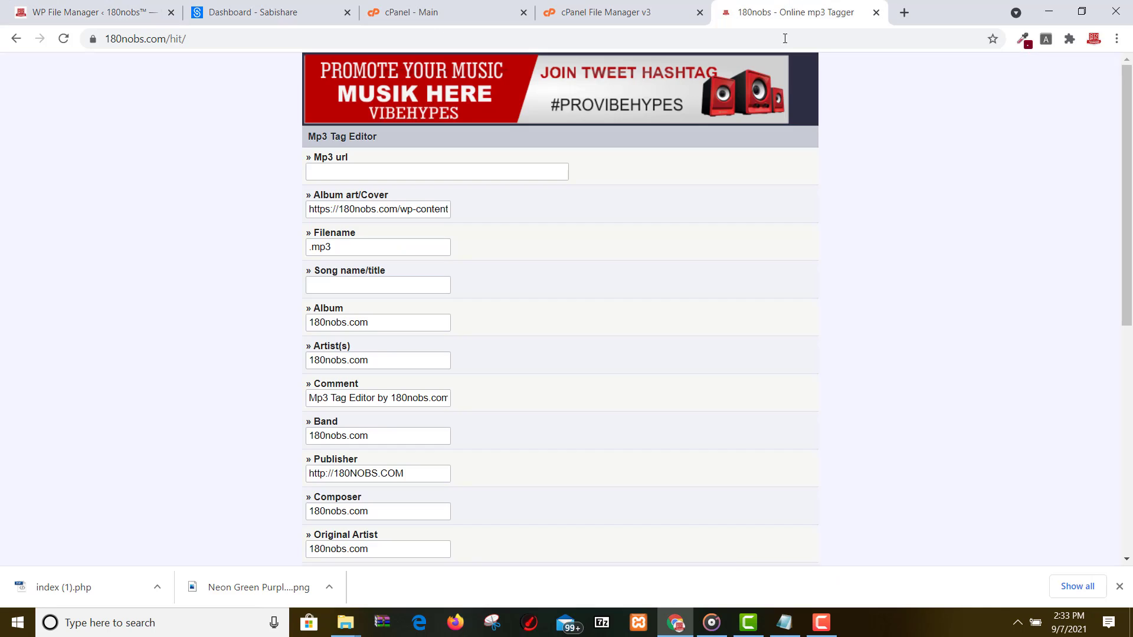
{"action": "left_click", "coordinate": [619, 12]}
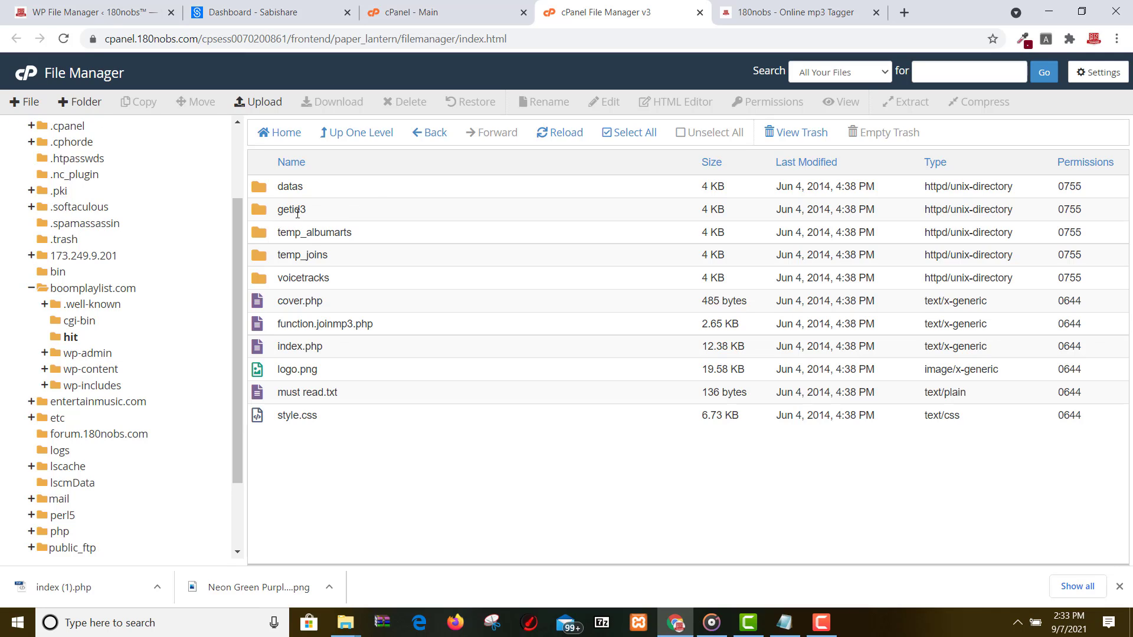
{"action": "left_click", "coordinate": [378, 209]}
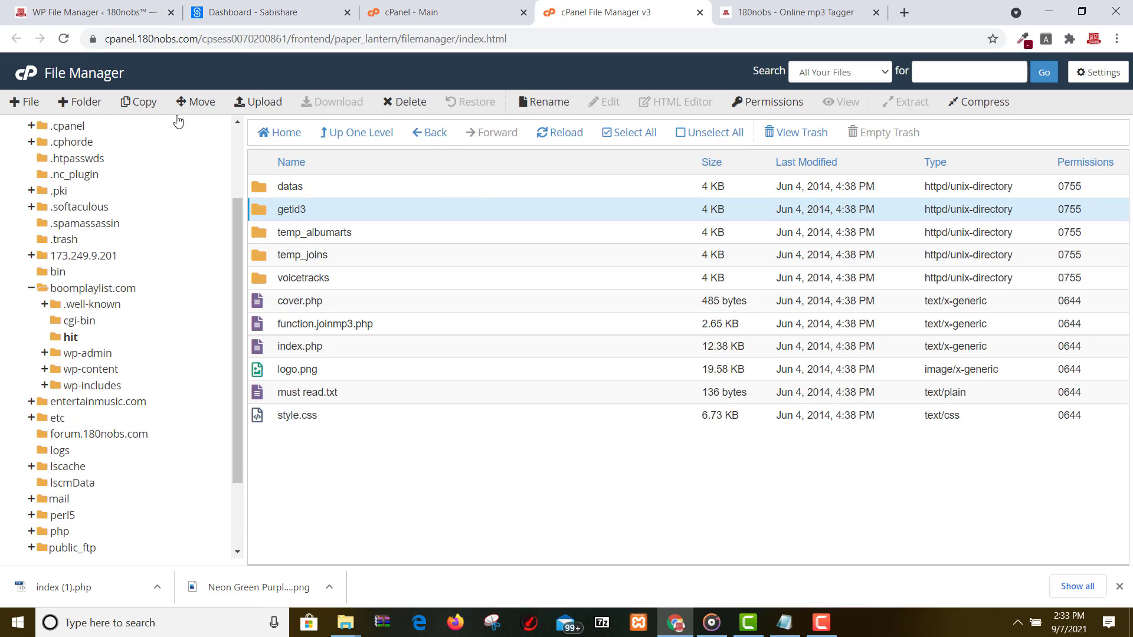
{"action": "left_click", "coordinate": [69, 338]}
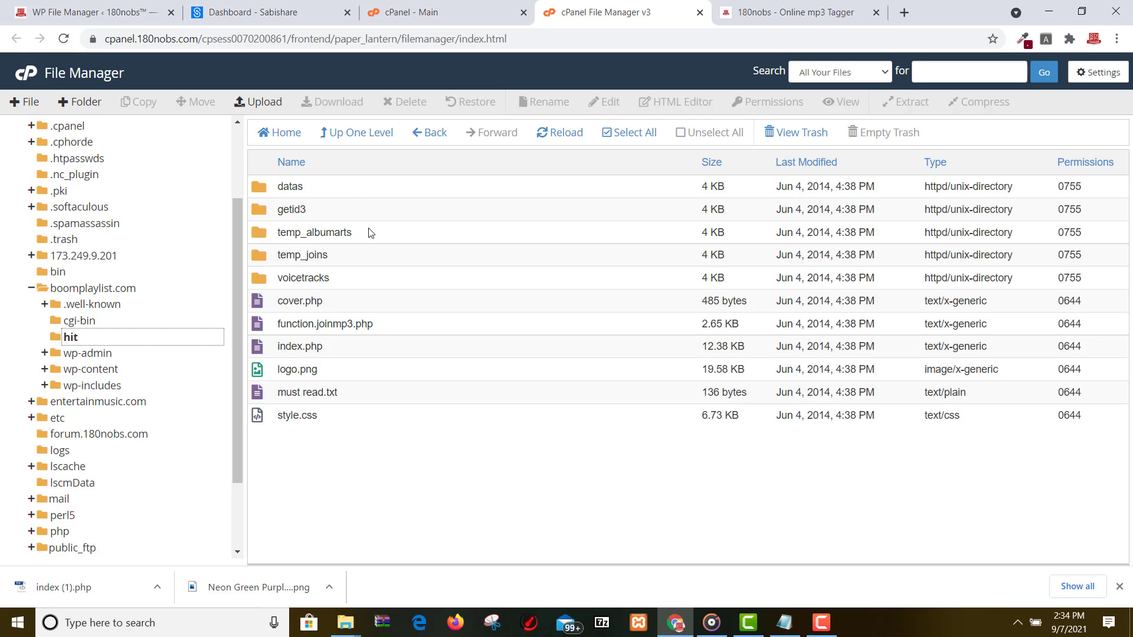
{"action": "left_click", "coordinate": [347, 207]}
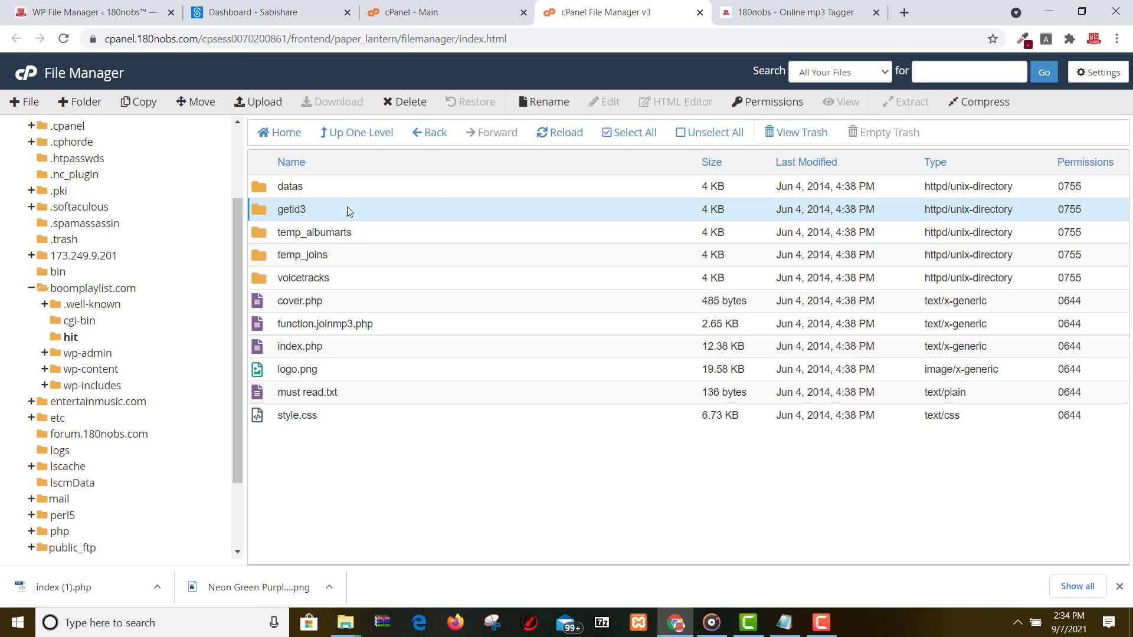
{"action": "left_click", "coordinate": [411, 103]}
{"action": "left_click", "coordinate": [517, 316]}
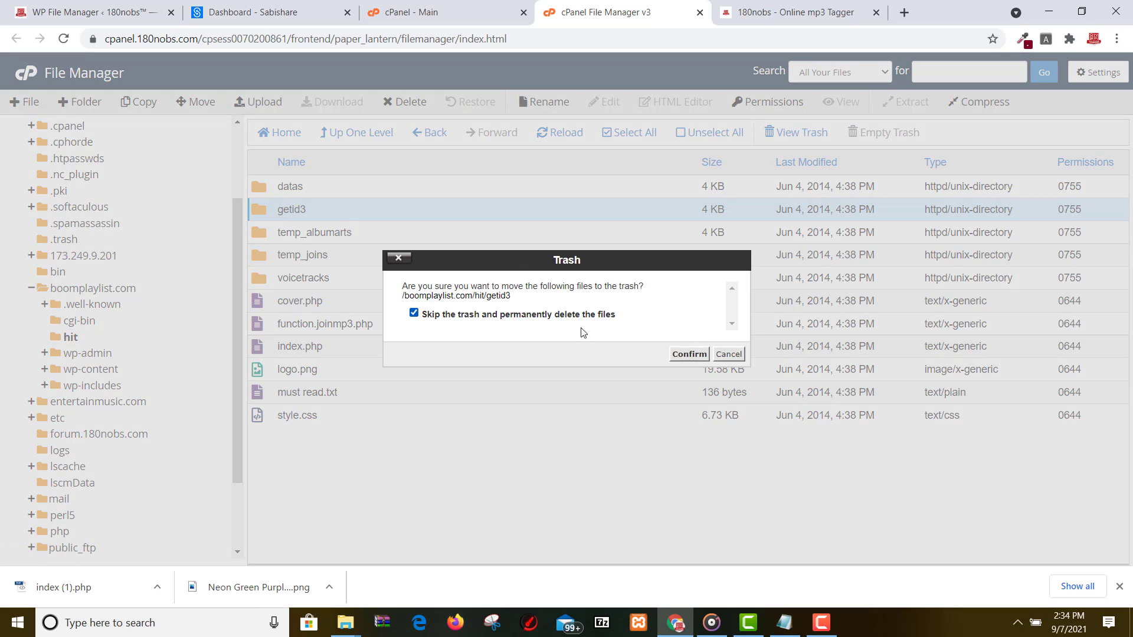
{"action": "left_click", "coordinate": [688, 354]}
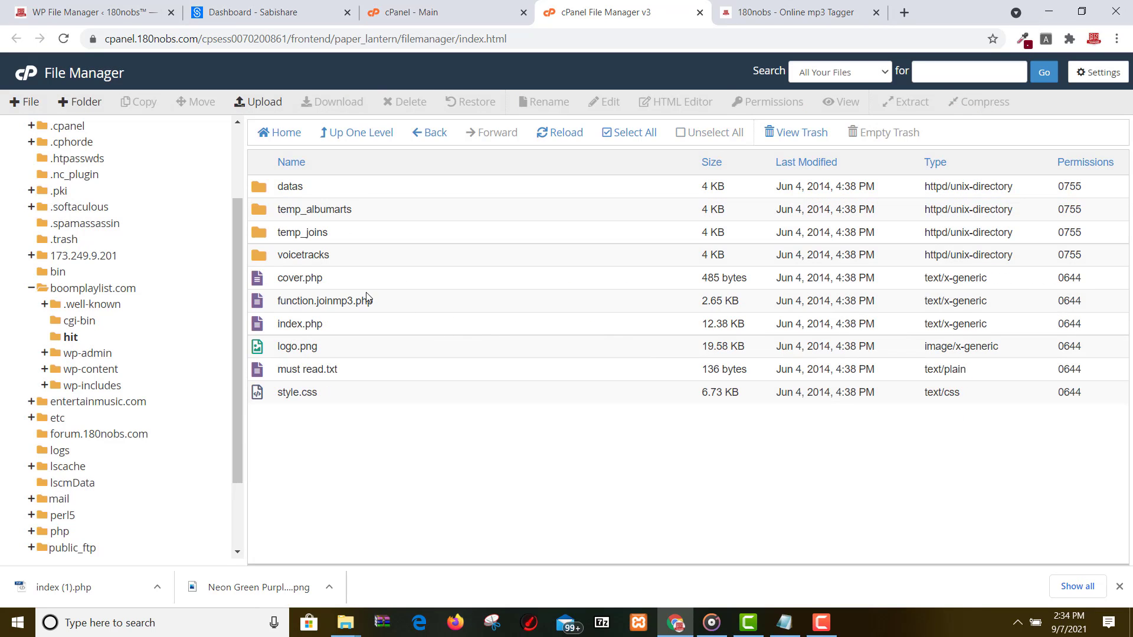
- Permanently delete index.php from boomplaylist.com/hit, skipping the trash
{"action": "left_click", "coordinate": [319, 324]}
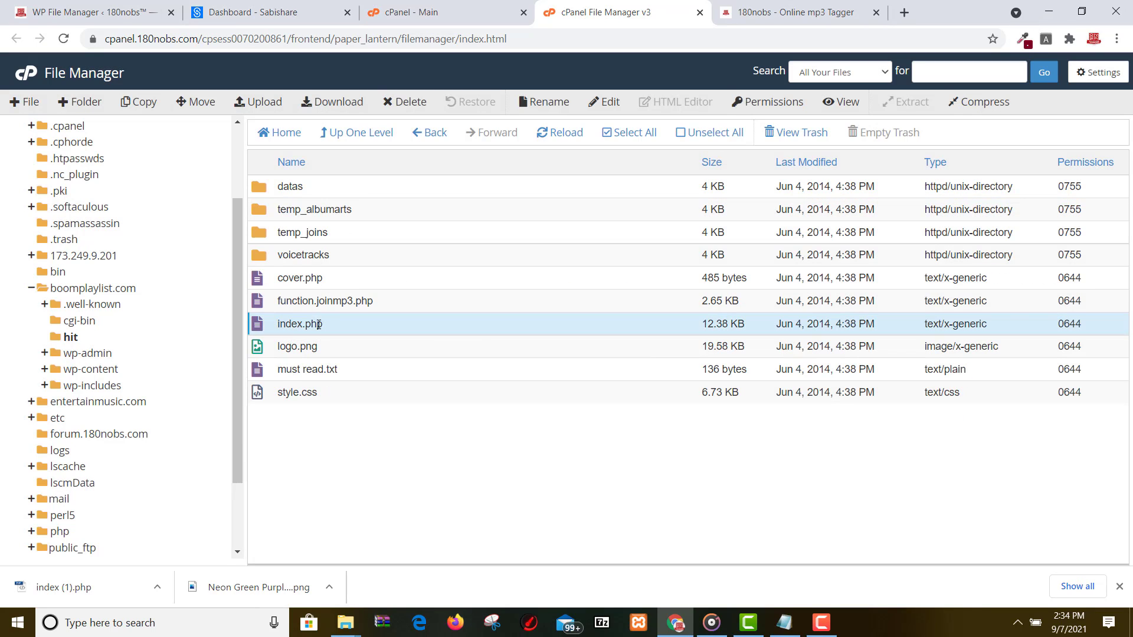
{"action": "left_click", "coordinate": [406, 102]}
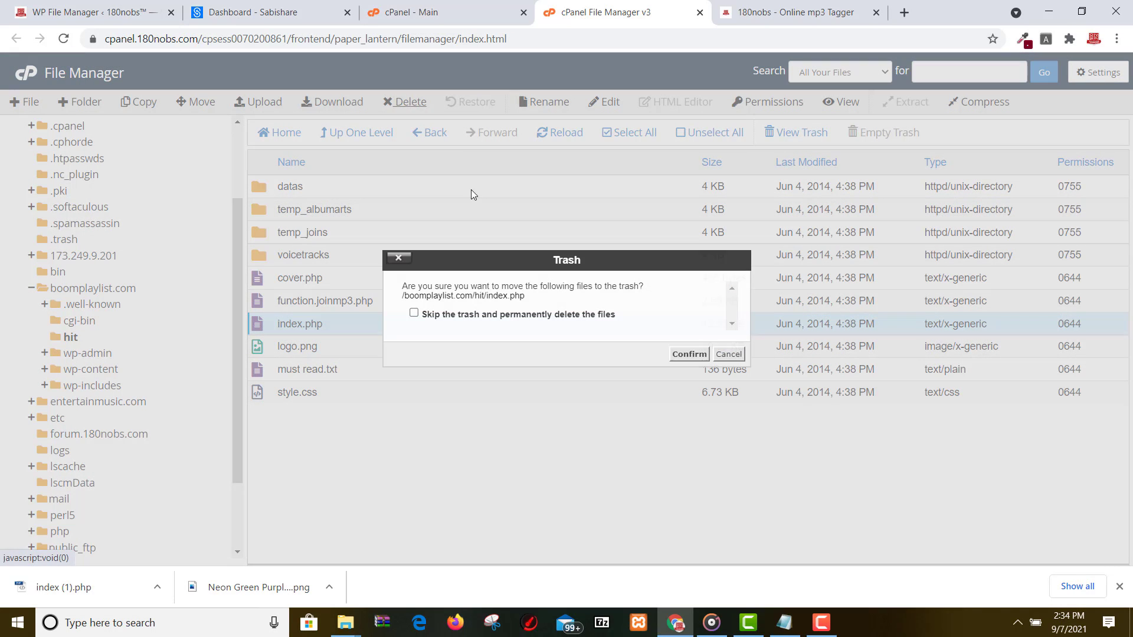
{"action": "left_click_drag", "start_coordinate": [506, 319], "coordinate": [510, 319]}
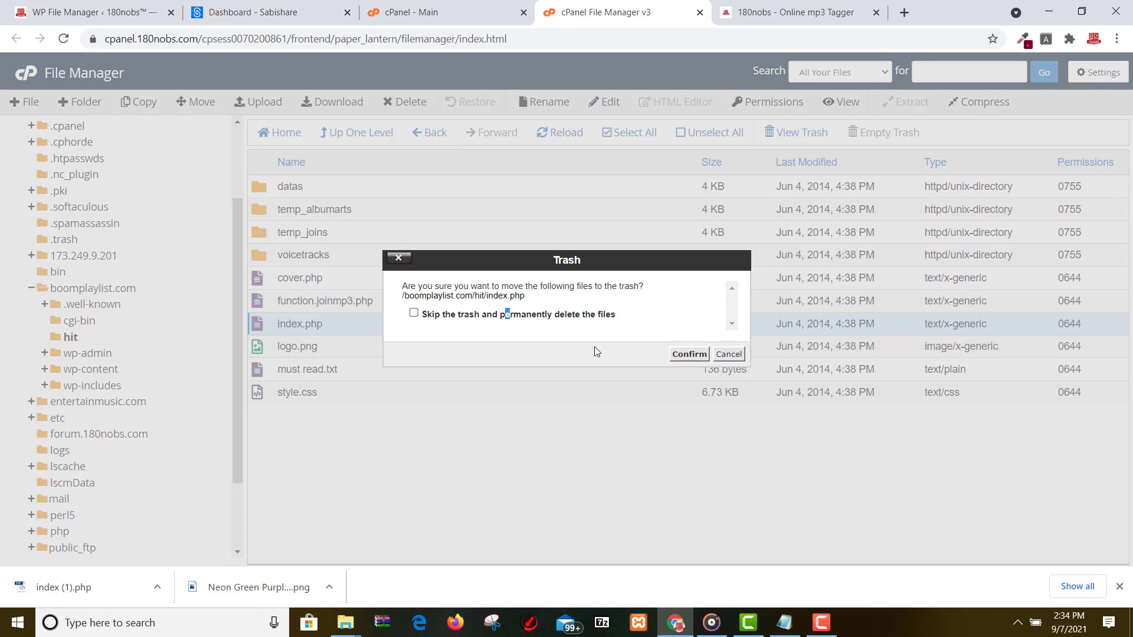
{"action": "left_click", "coordinate": [440, 314]}
{"action": "left_click", "coordinate": [683, 353]}
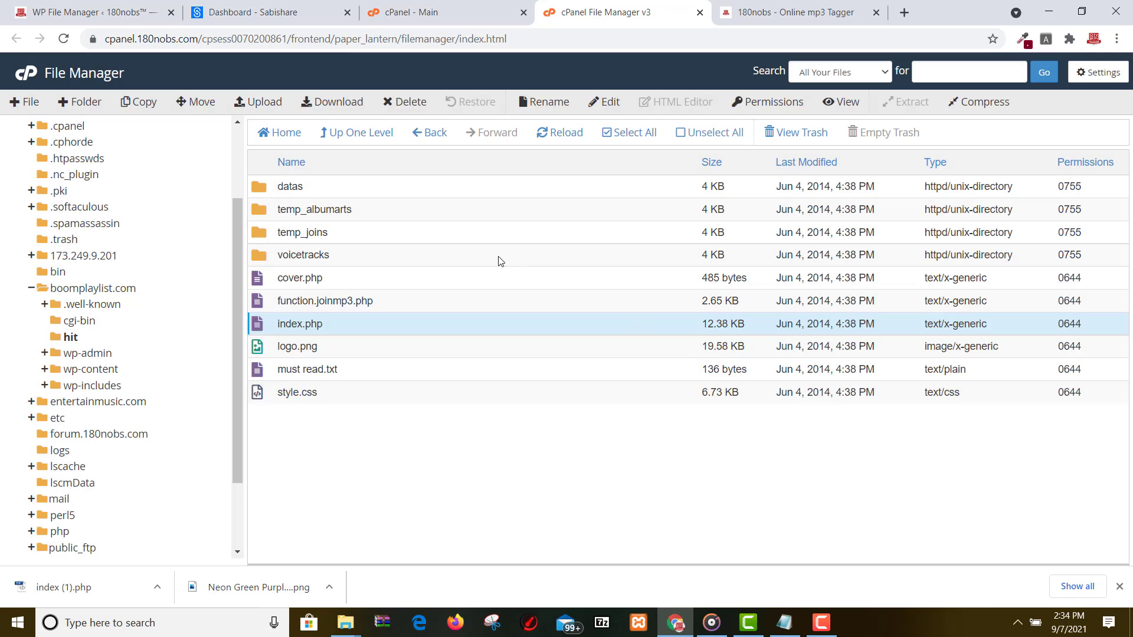
- Open the upload page for boomplaylist.com/hit and show the downloaded index (1).php in its folder
{"action": "left_click", "coordinate": [263, 106]}
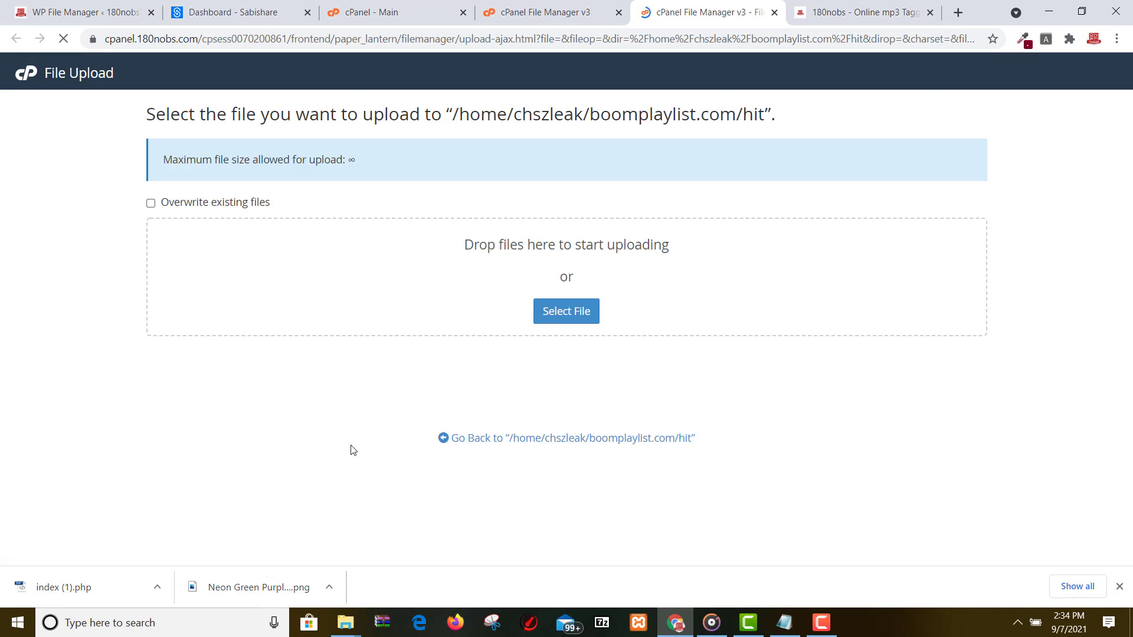
{"action": "left_click", "coordinate": [158, 589]}
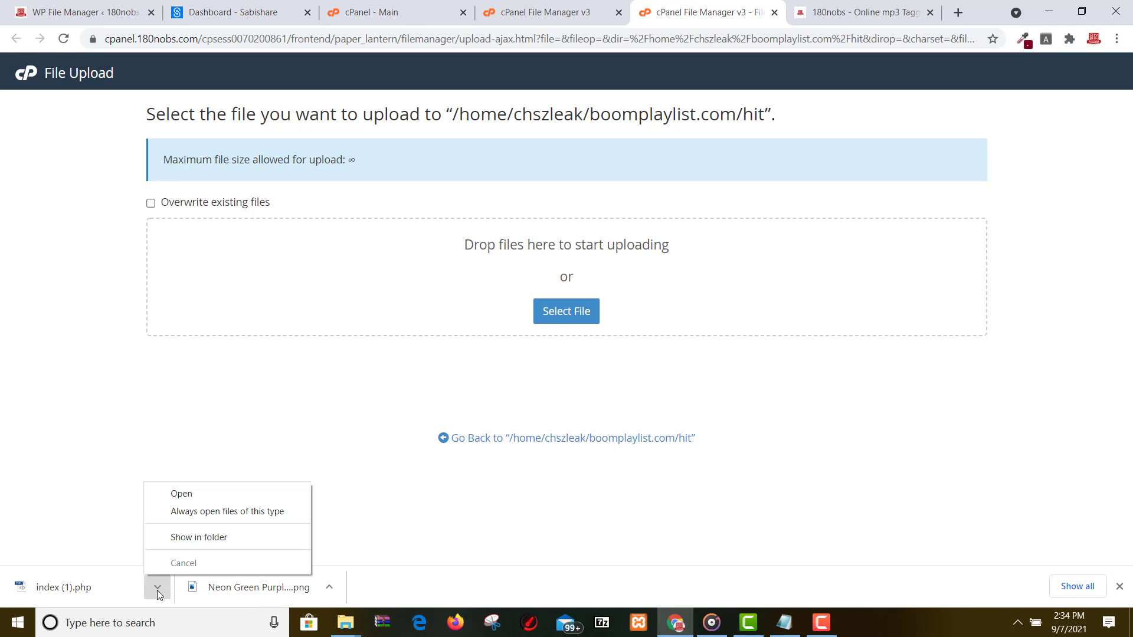
{"action": "left_click", "coordinate": [217, 538]}
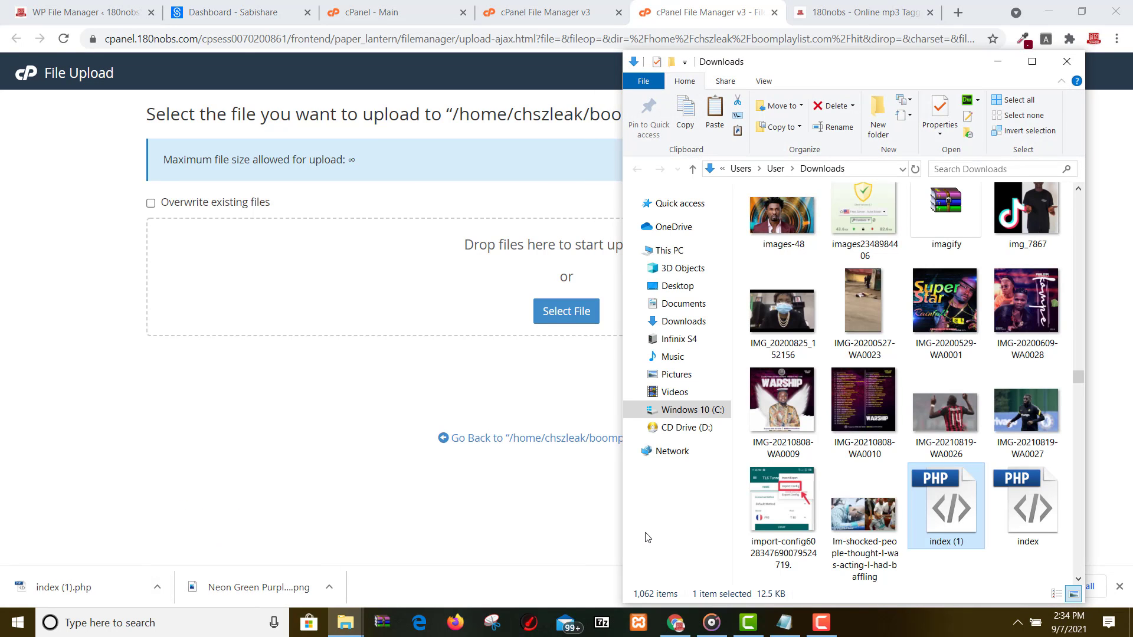
{"action": "mouse_move", "coordinate": [944, 514]}
{"action": "left_mouse_down"}
{"action": "mouse_move", "coordinate": [496, 372]}
{"action": "mouse_move", "coordinate": [483, 315]}
{"action": "mouse_move", "coordinate": [890, 527]}
{"action": "mouse_move", "coordinate": [957, 529]}
{"action": "left_mouse_up"}
{"action": "right_click", "coordinate": [957, 529]}
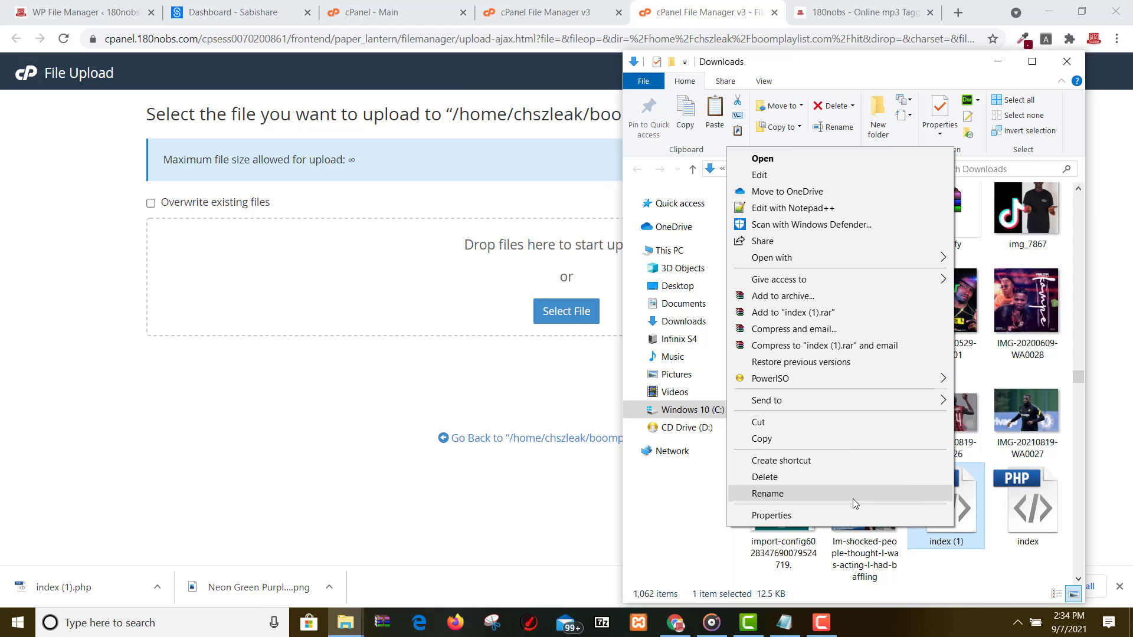
{"action": "left_click", "coordinate": [852, 494]}
{"action": "left_click", "coordinate": [997, 596]}
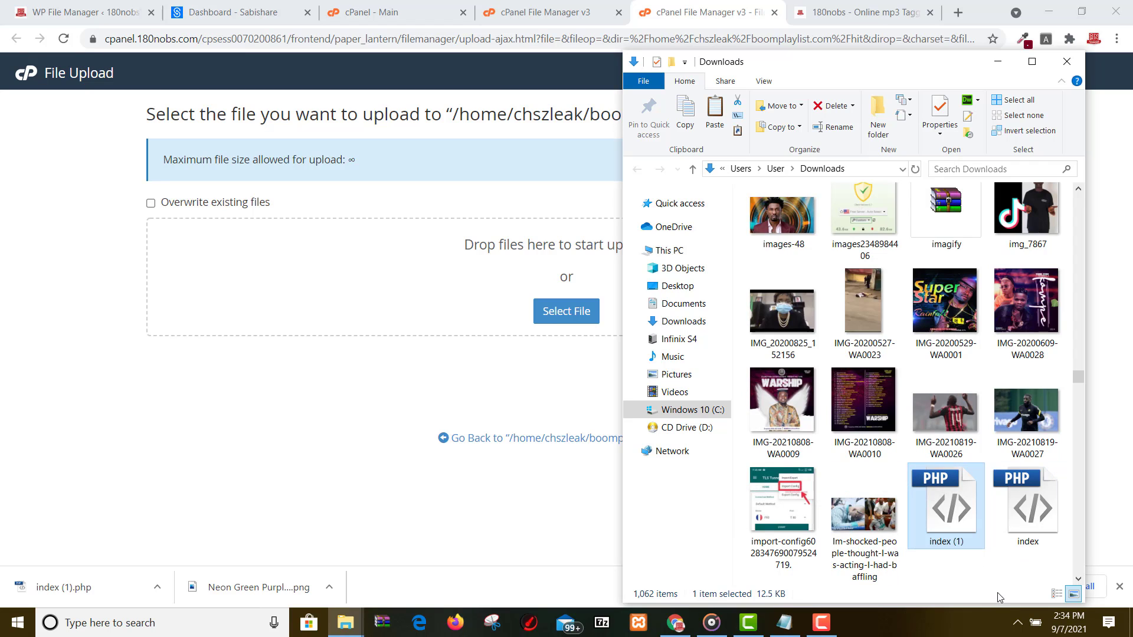
- Permanently delete the old index PHP file from the Downloads folder
{"action": "left_click_drag", "start_coordinate": [1036, 553], "coordinate": [995, 537]}
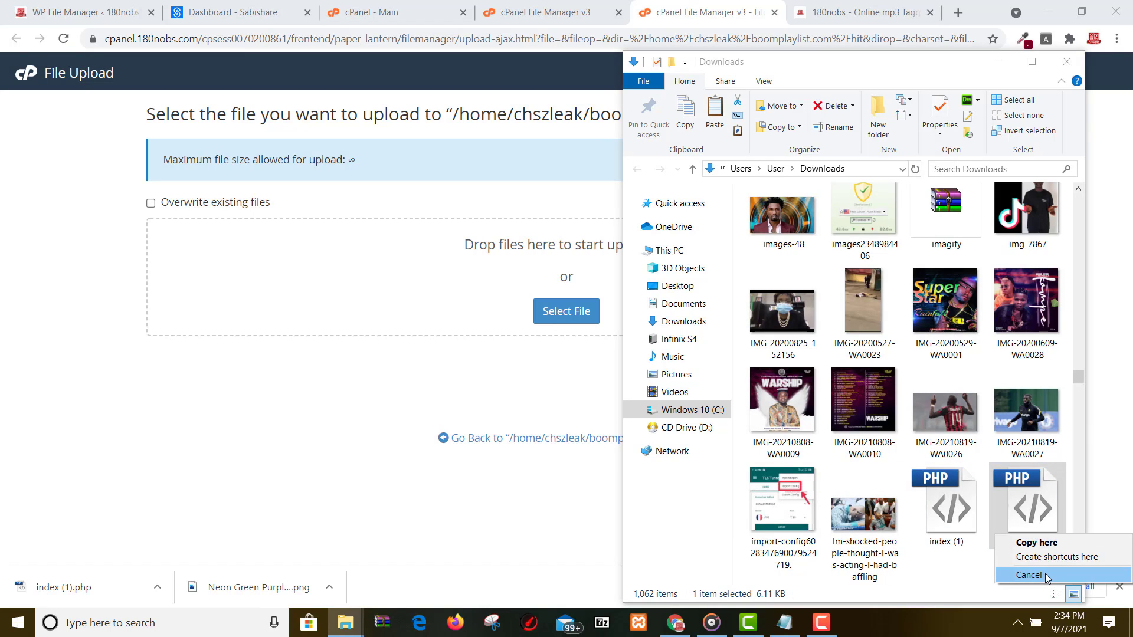
{"action": "left_click", "coordinate": [1009, 574]}
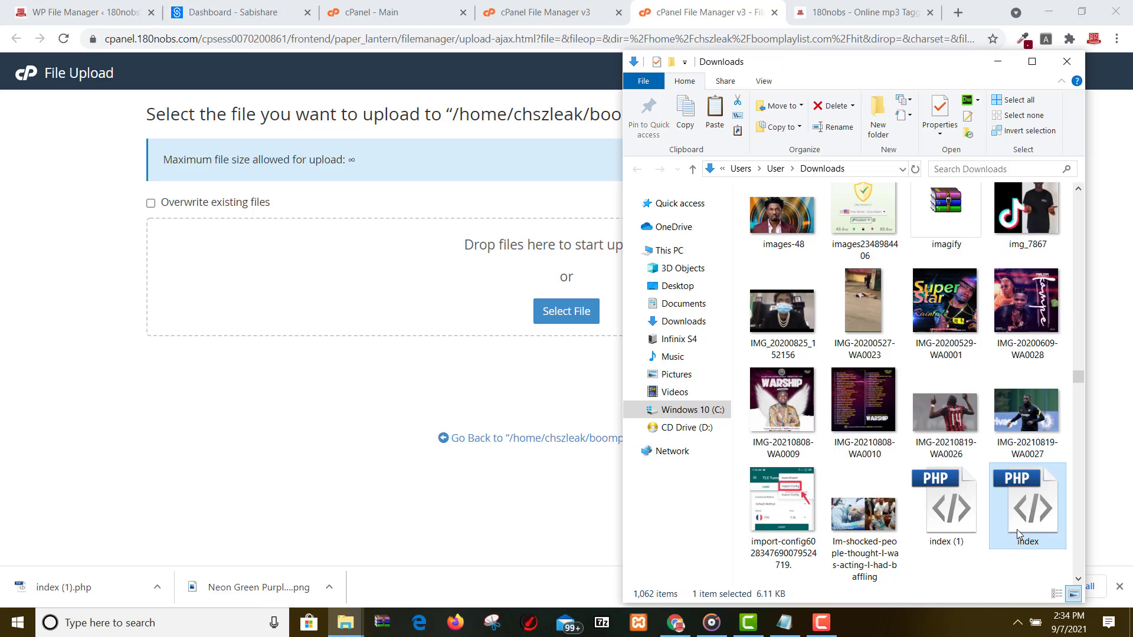
{"action": "key", "text": "shift+Delete"}
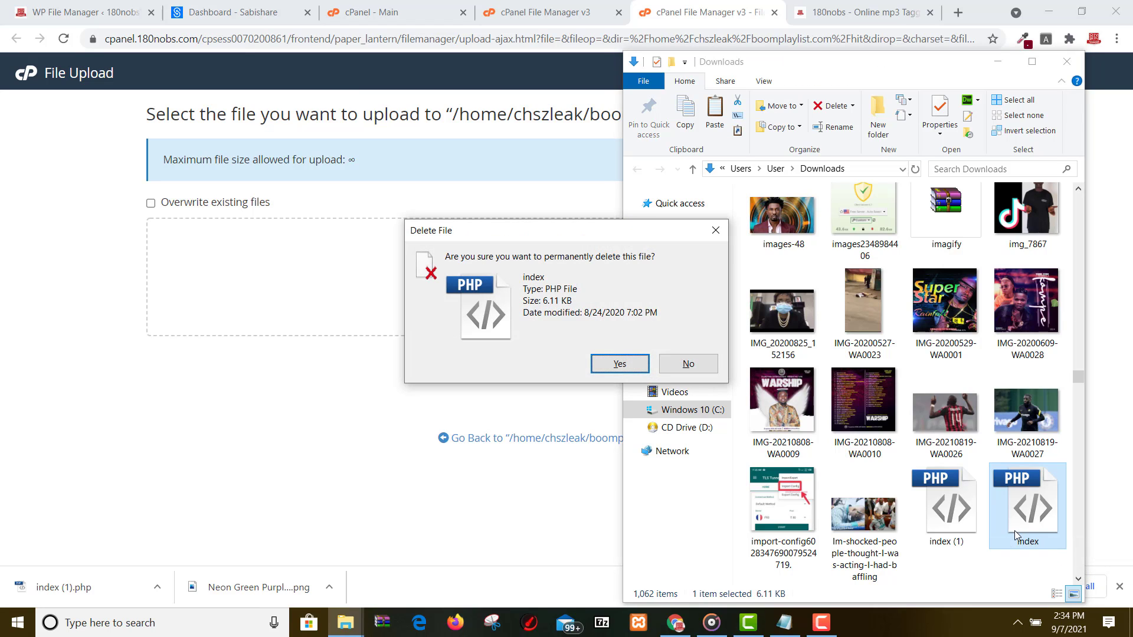
{"action": "key", "text": "Return"}
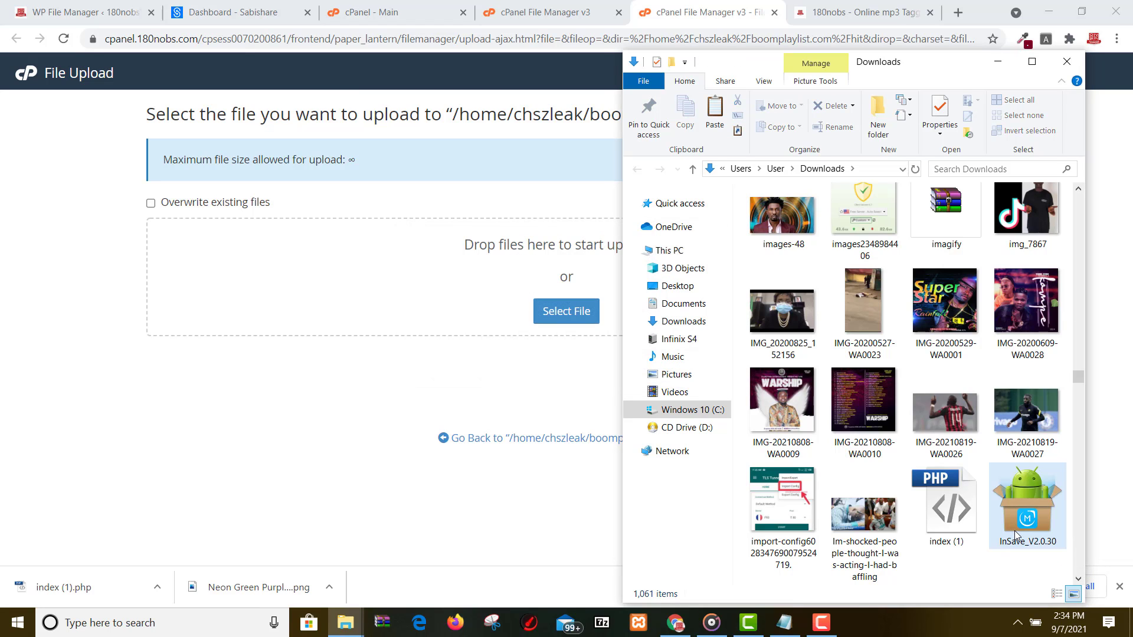
- Rename the index (1) PHP file in the Downloads folder as index
{"action": "left_click", "coordinate": [926, 487]}
{"action": "right_click", "coordinate": [956, 511]}
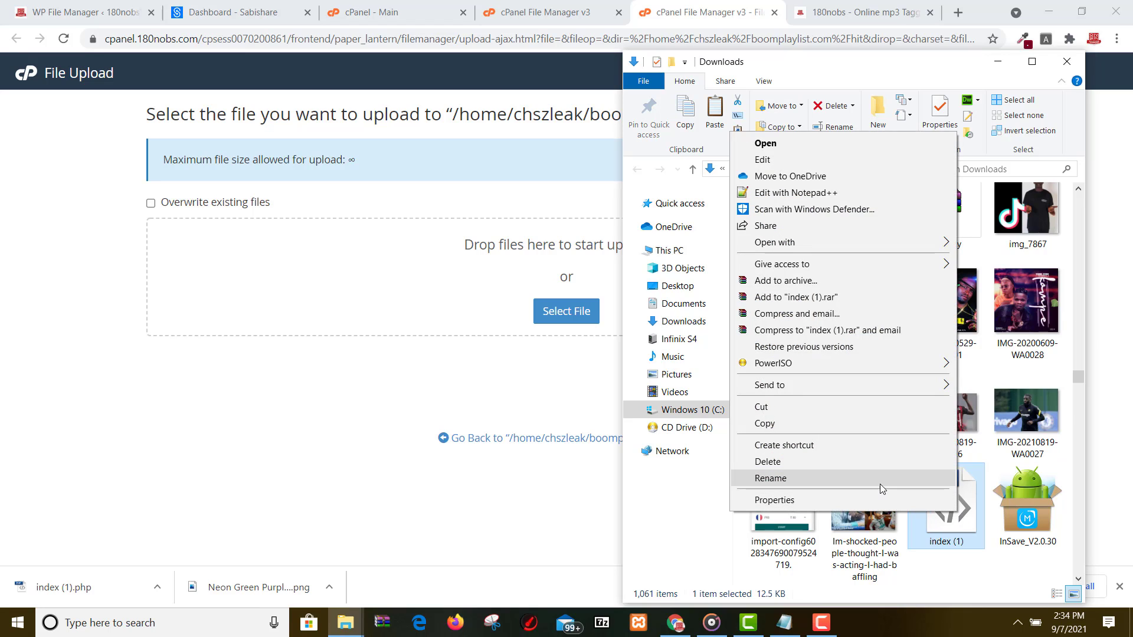
{"action": "left_click", "coordinate": [879, 484]}
{"action": "left_click", "coordinate": [972, 544]}
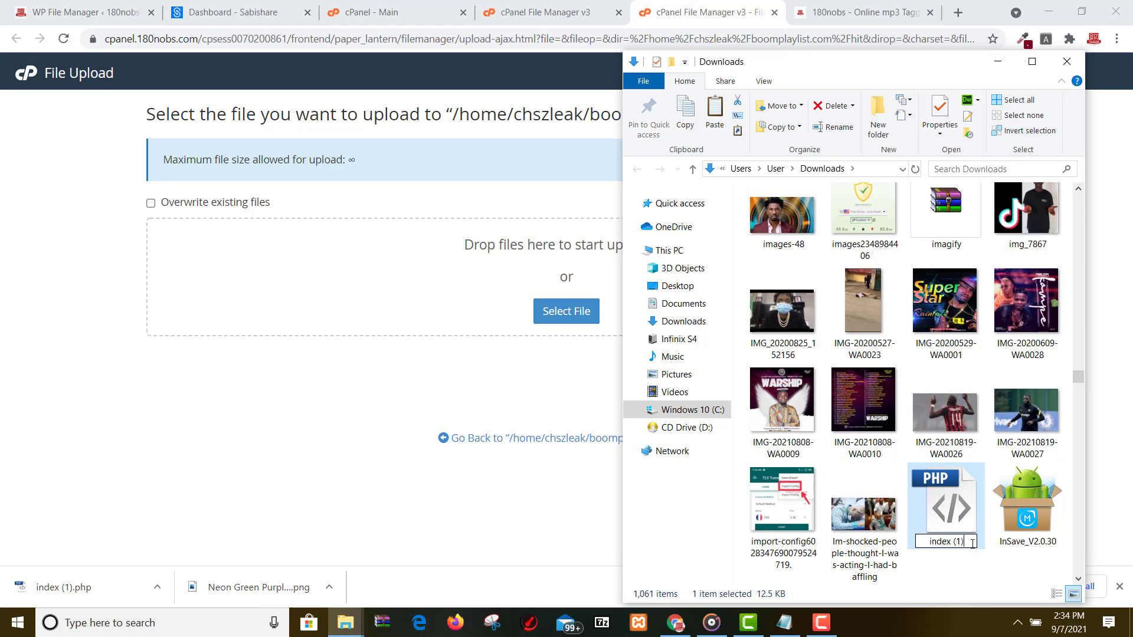
{"action": "key", "text": "BackSpace"}
{"action": "key", "text": "BackSpace"}
{"action": "key", "text": "BackSpace"}
{"action": "key", "text": "BackSpace"}
{"action": "key", "text": "Return"}
- Upload the renamed index.php to boomplaylist.com/hit and go back to that folder's file list
{"action": "left_click_drag", "start_coordinate": [954, 536], "coordinate": [504, 319]}
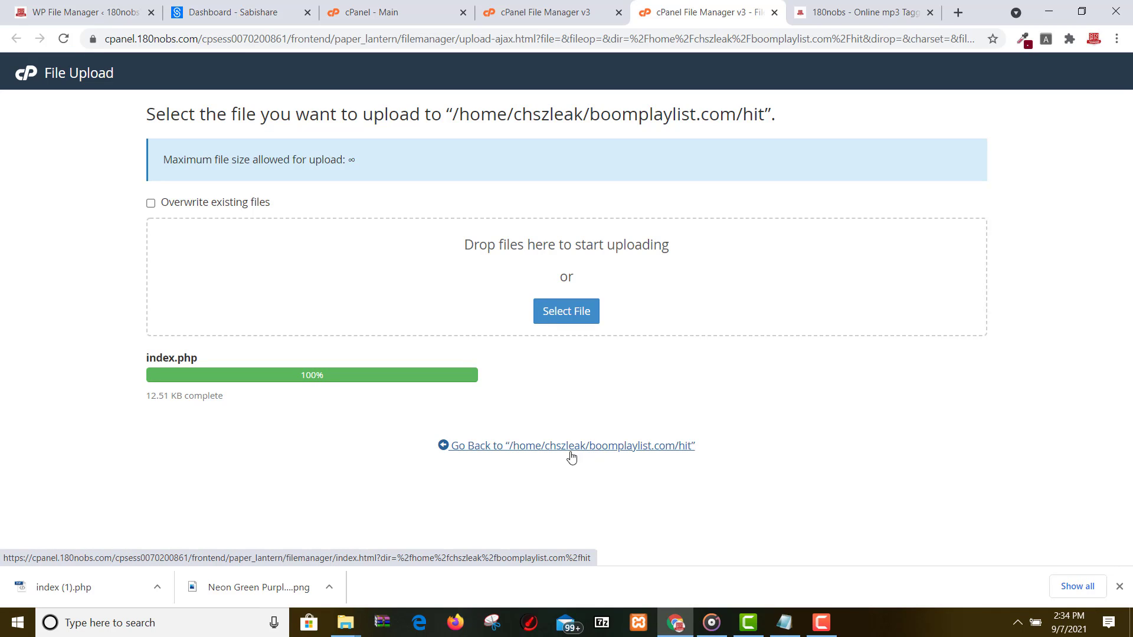
{"action": "left_click", "coordinate": [511, 449]}
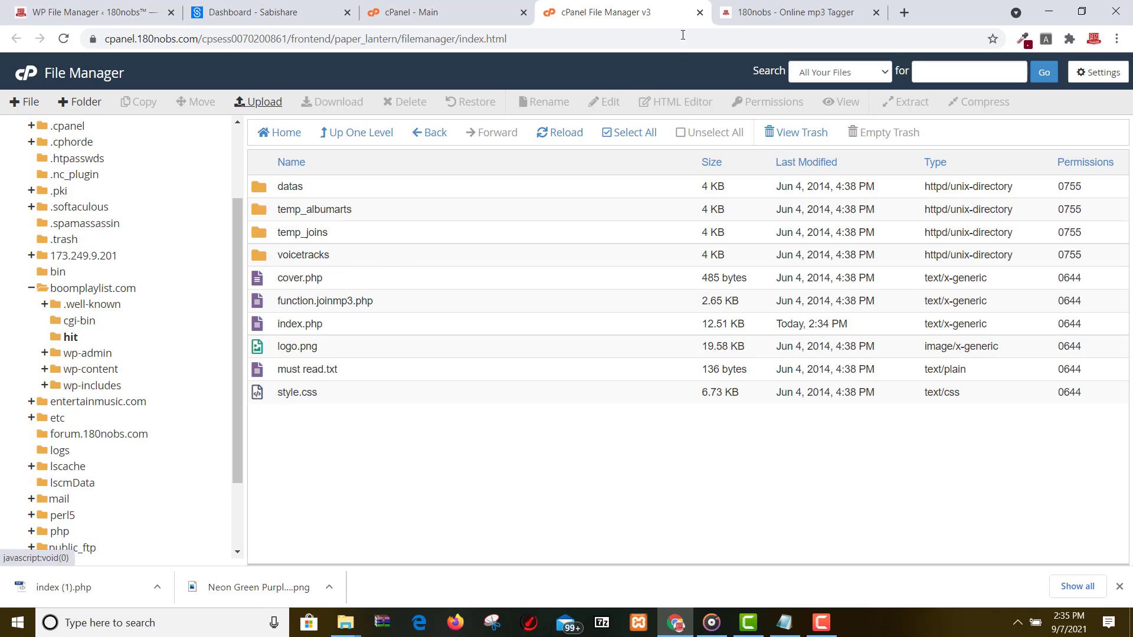
- Download the getid3 folder again from WP File Manager on 180nobs.com as a zip and close the WinRAR window
{"action": "left_click", "coordinate": [131, 5]}
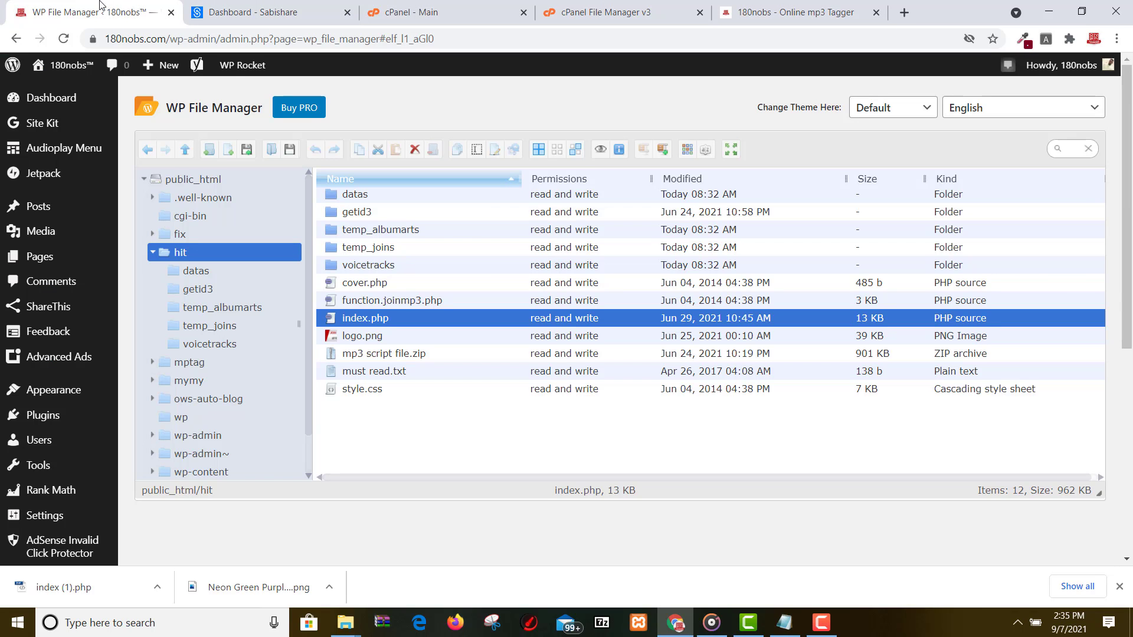
{"action": "left_click", "coordinate": [377, 214]}
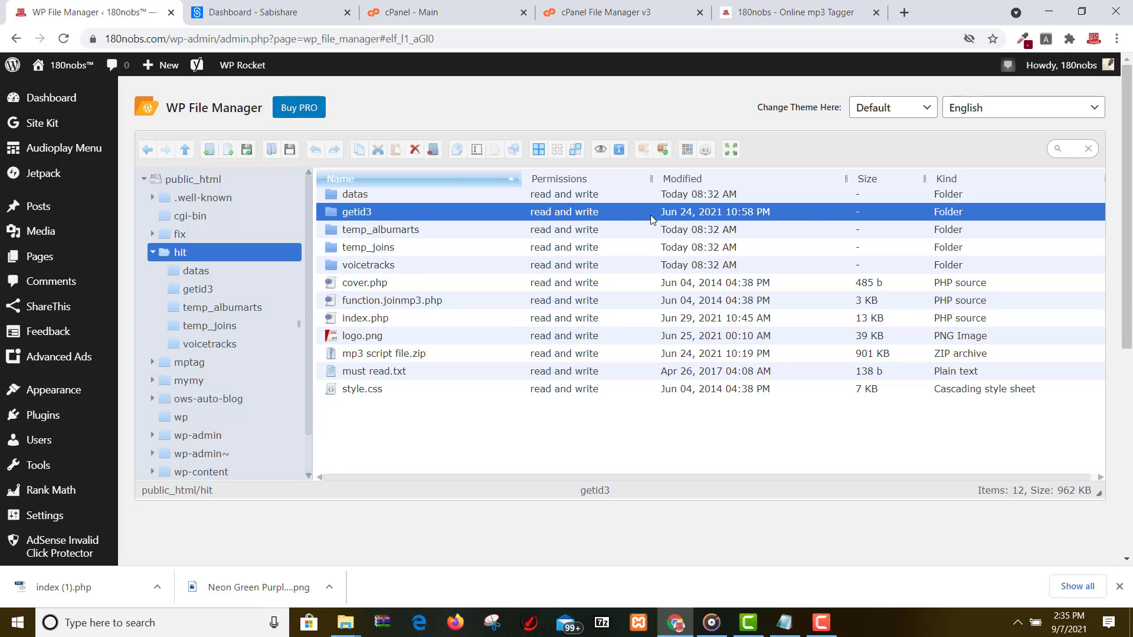
{"action": "left_click", "coordinate": [290, 150]}
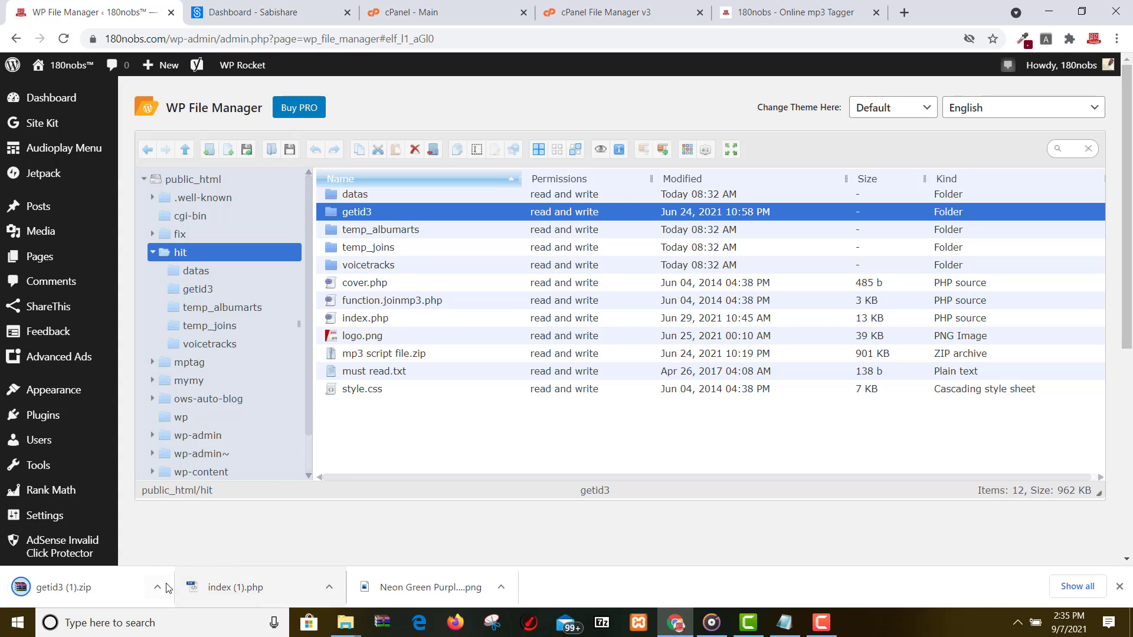
{"action": "left_click", "coordinate": [157, 587]}
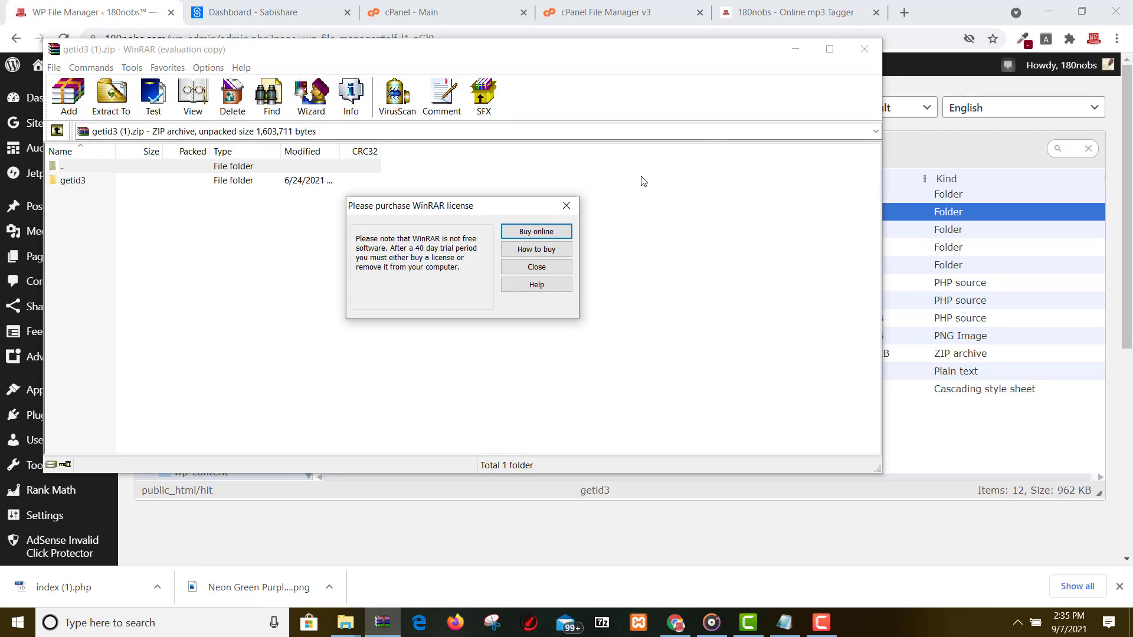
{"action": "left_click", "coordinate": [566, 206]}
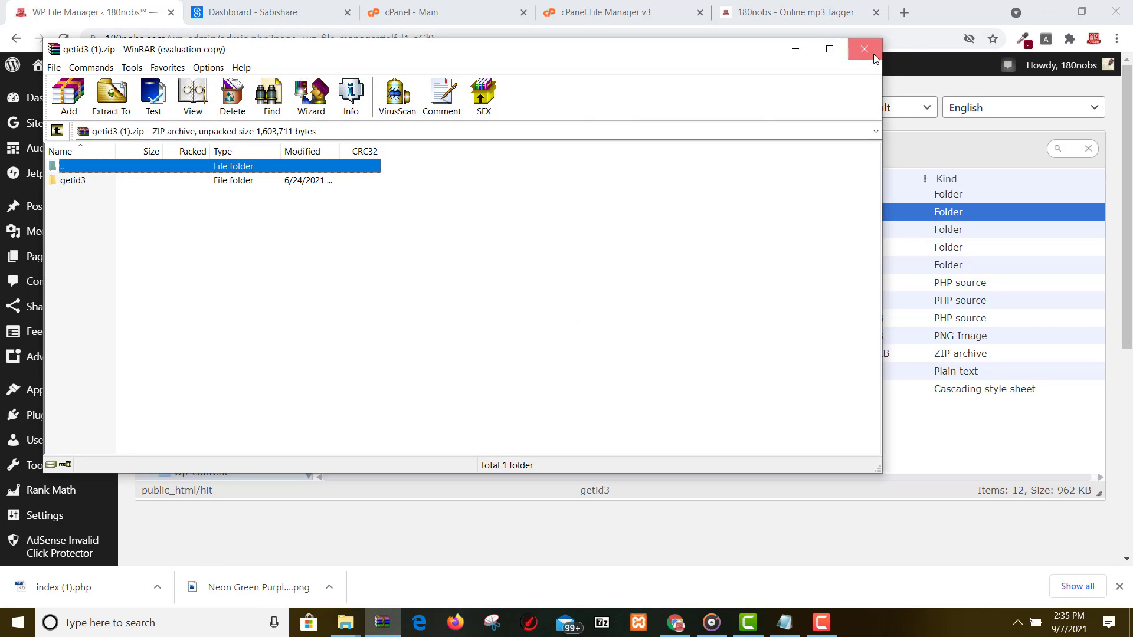
{"action": "left_click", "coordinate": [874, 57]}
- Open the browser's downloads list and show getid3.zip in its folder
{"action": "left_click", "coordinate": [1117, 39]}
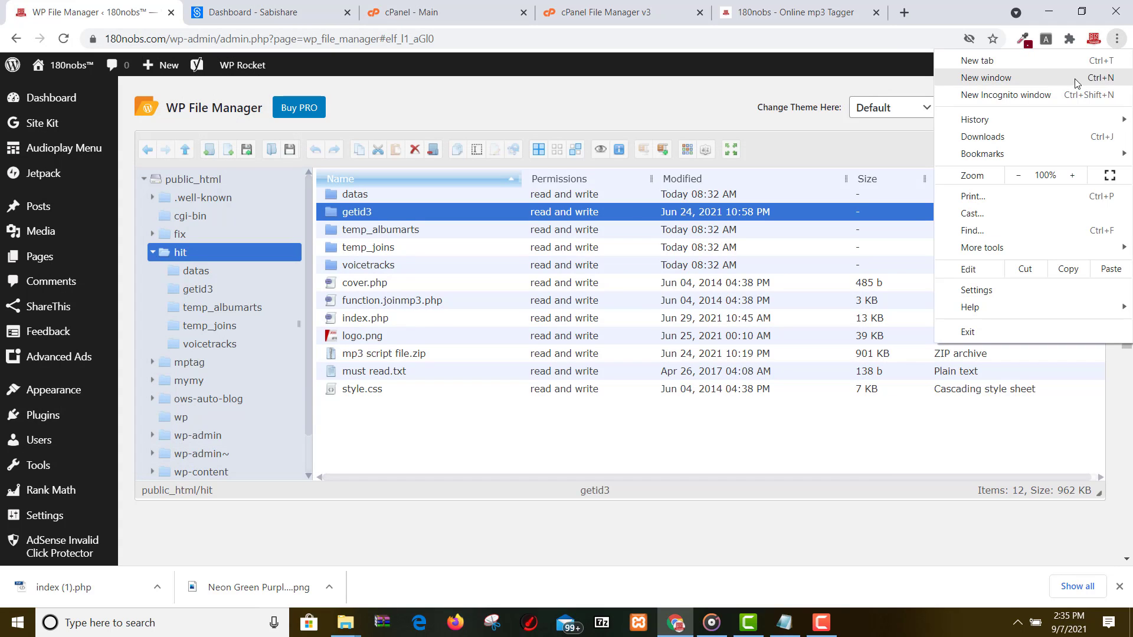
{"action": "left_click", "coordinate": [1053, 133]}
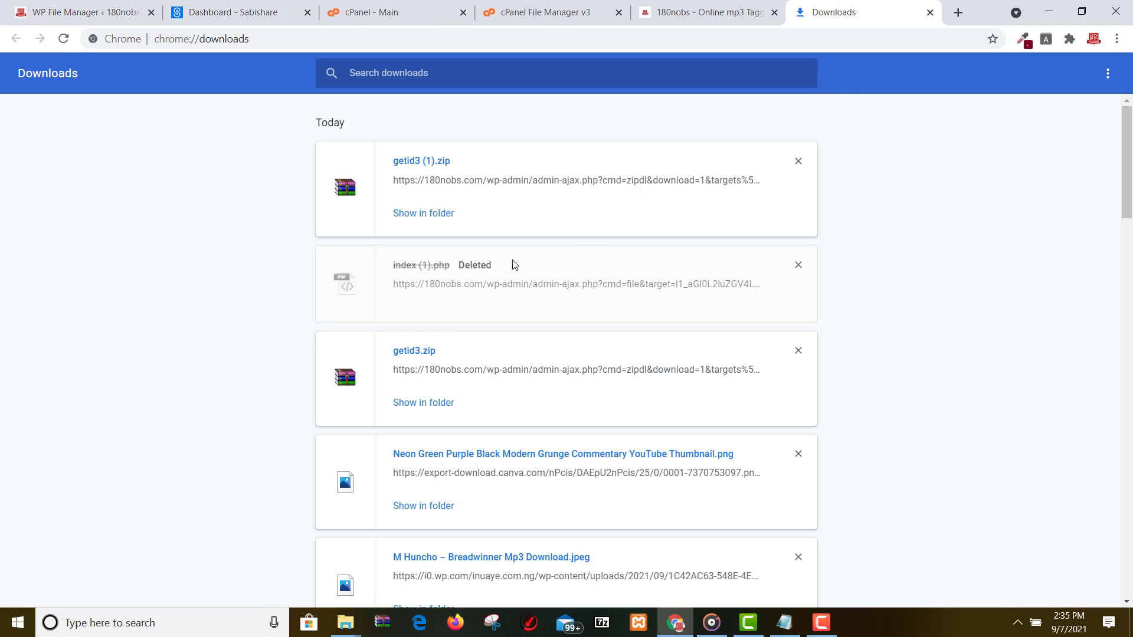
{"action": "left_click", "coordinate": [446, 406]}
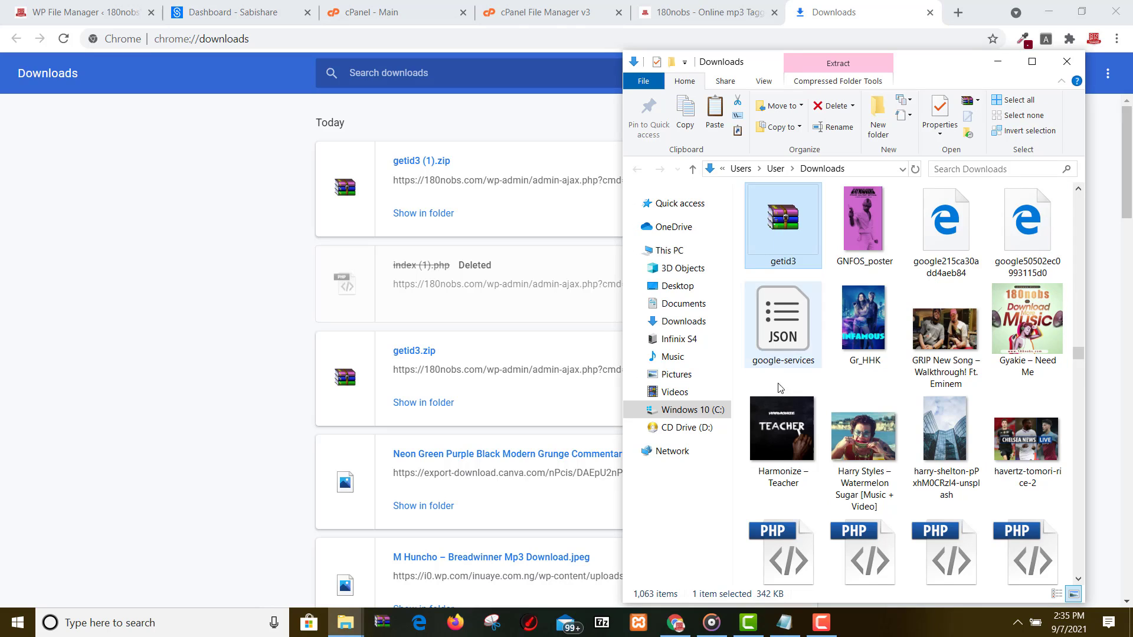
- Return to the hit folder in cPanel File Manager and minimise the browser to reveal the Downloads folder
{"action": "left_click", "coordinate": [717, 7]}
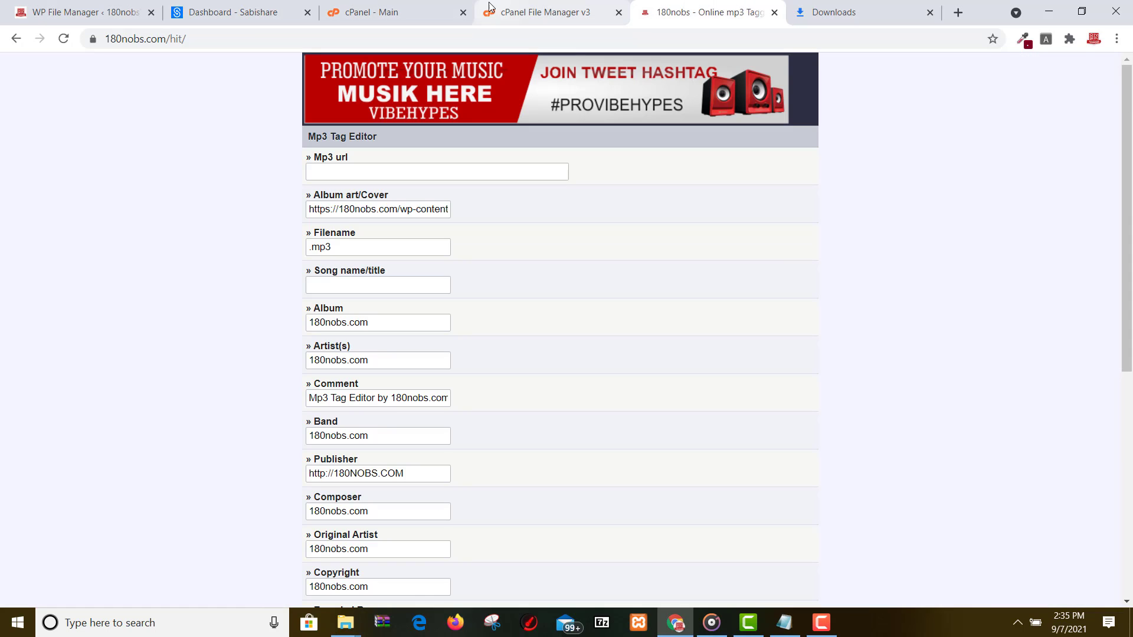
{"action": "left_click", "coordinate": [529, 5]}
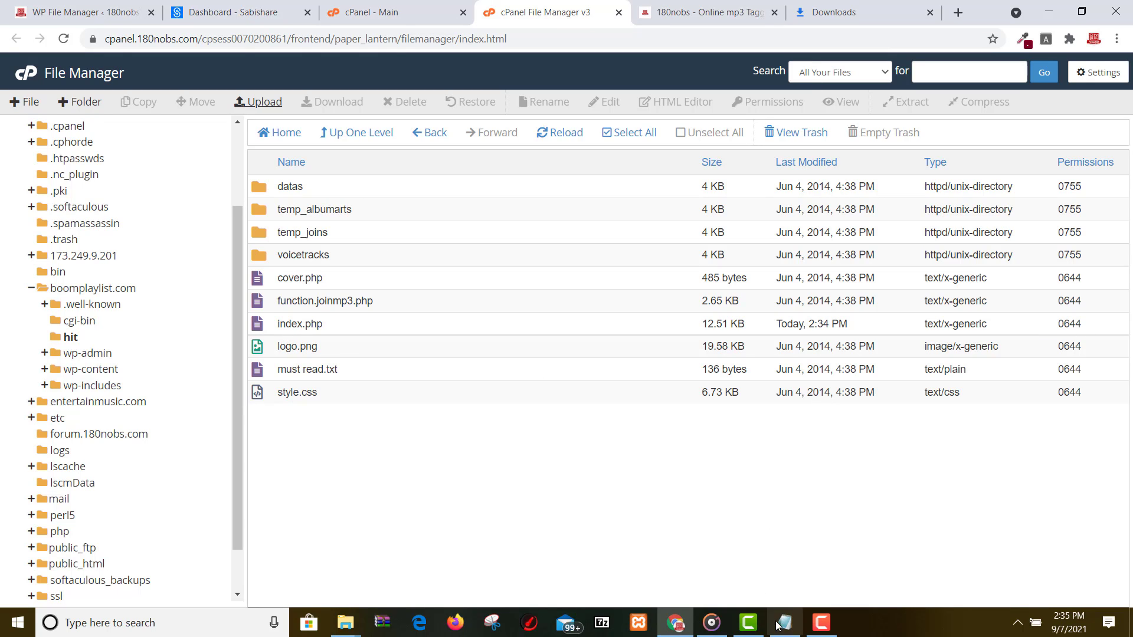
{"action": "left_click", "coordinate": [664, 630]}
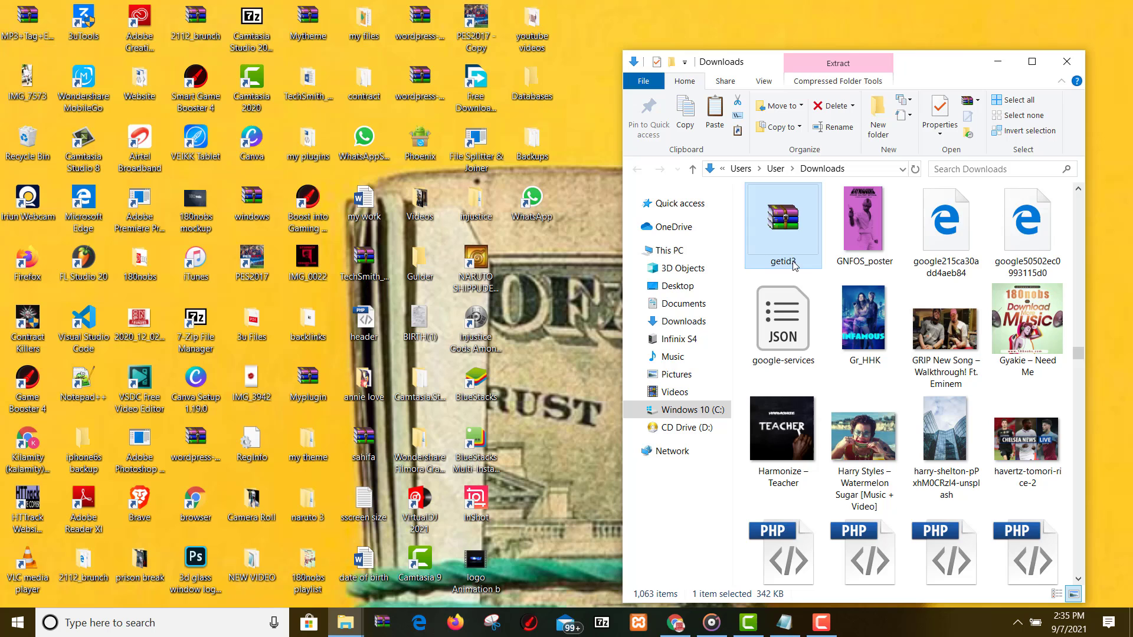
- Upload getid3.zip from the Downloads folder to boomplaylist.com/hit and go back to that folder's file list
{"action": "left_click", "coordinate": [676, 623]}
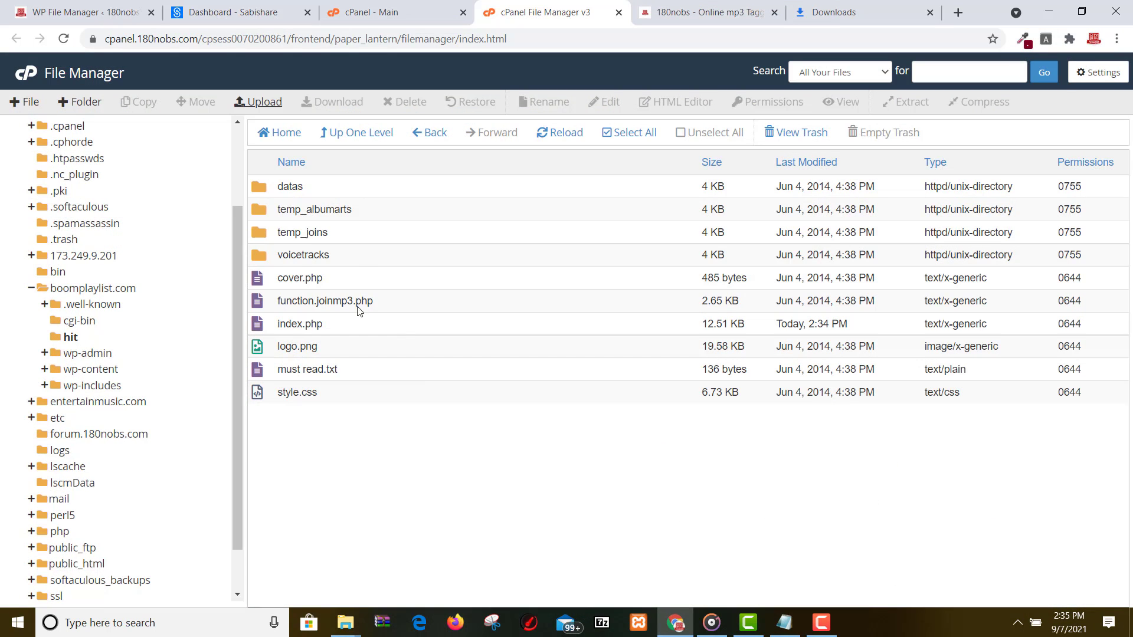
{"action": "left_click", "coordinate": [277, 104]}
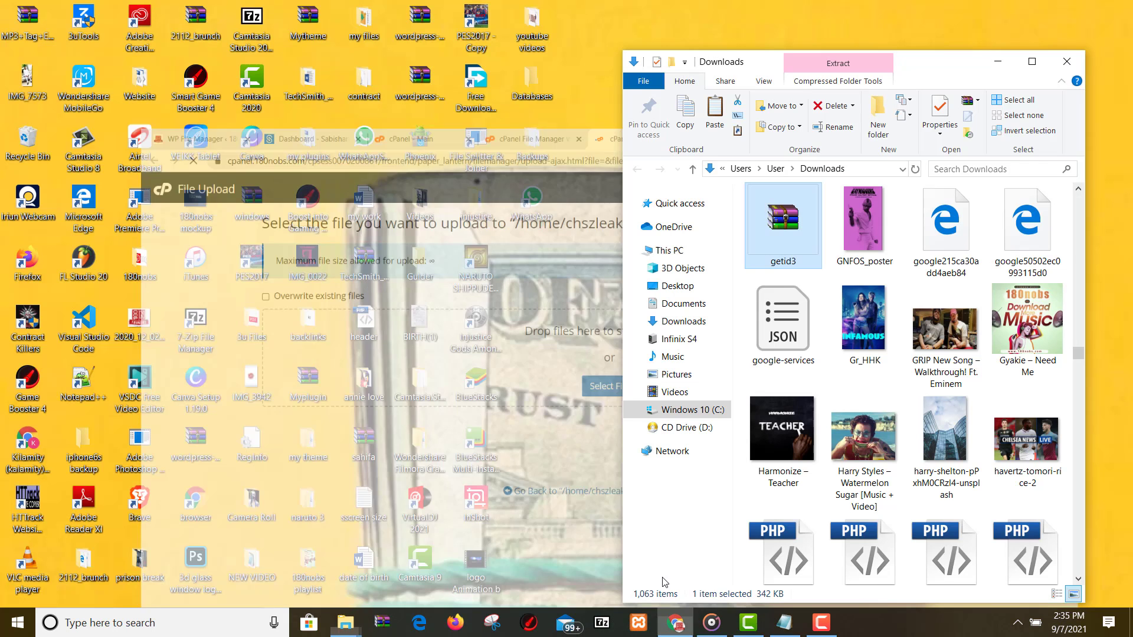
{"action": "left_click", "coordinate": [667, 623]}
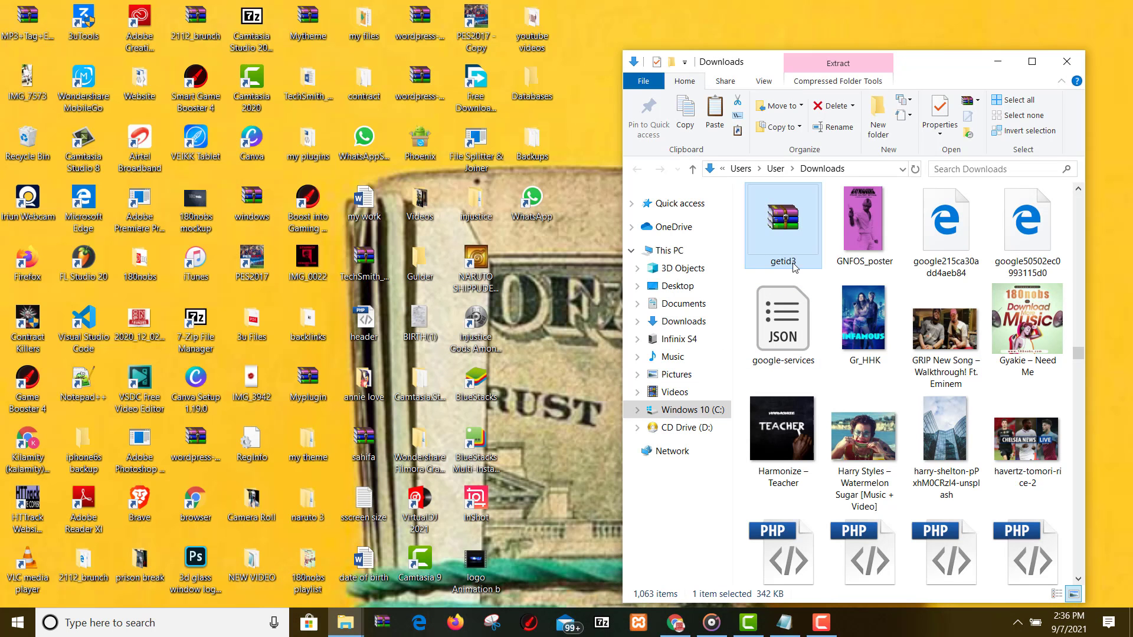
{"action": "left_click_drag", "start_coordinate": [797, 282], "coordinate": [550, 300]}
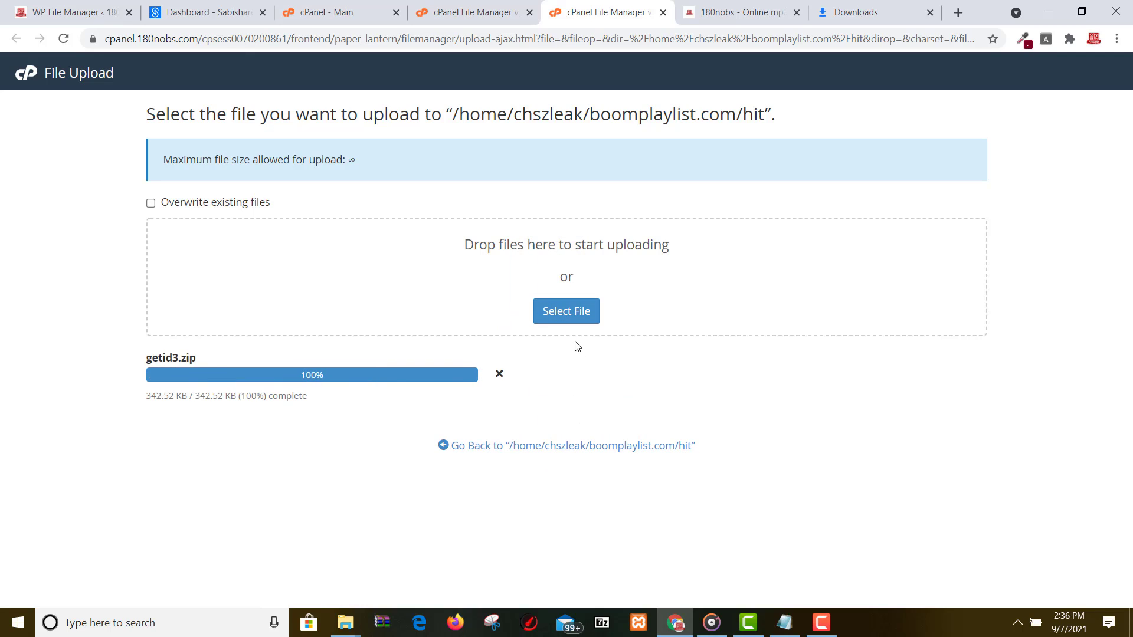
{"action": "left_click", "coordinate": [595, 446]}
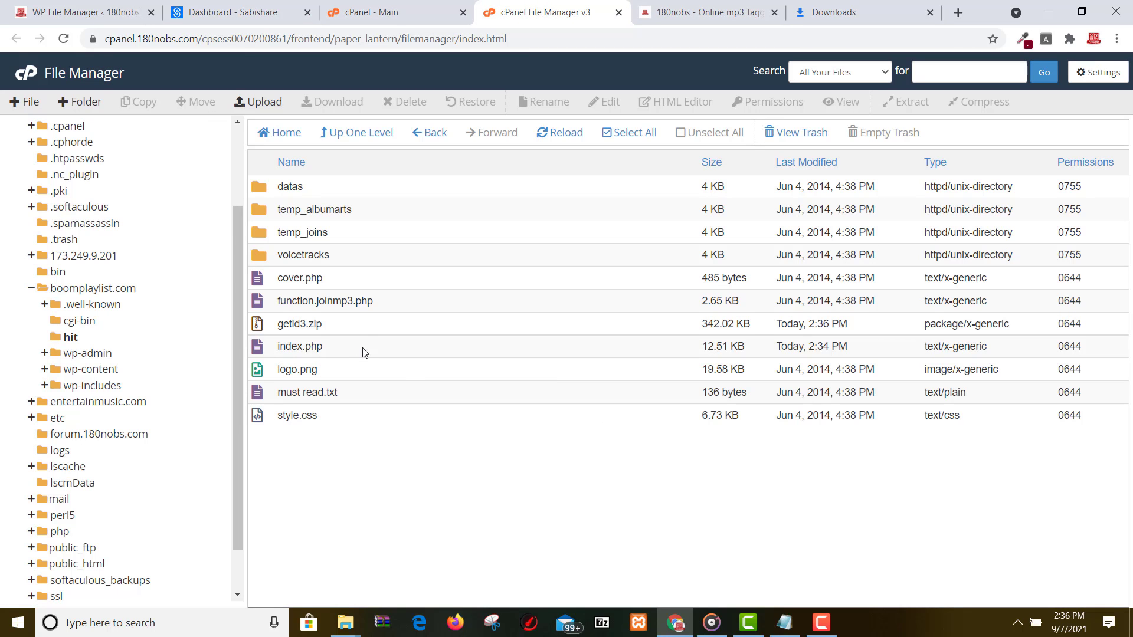
- Open index.php in the hit folder for editing and examine its default site name, URL, artist, album and genre variables
{"action": "left_click", "coordinate": [387, 348]}
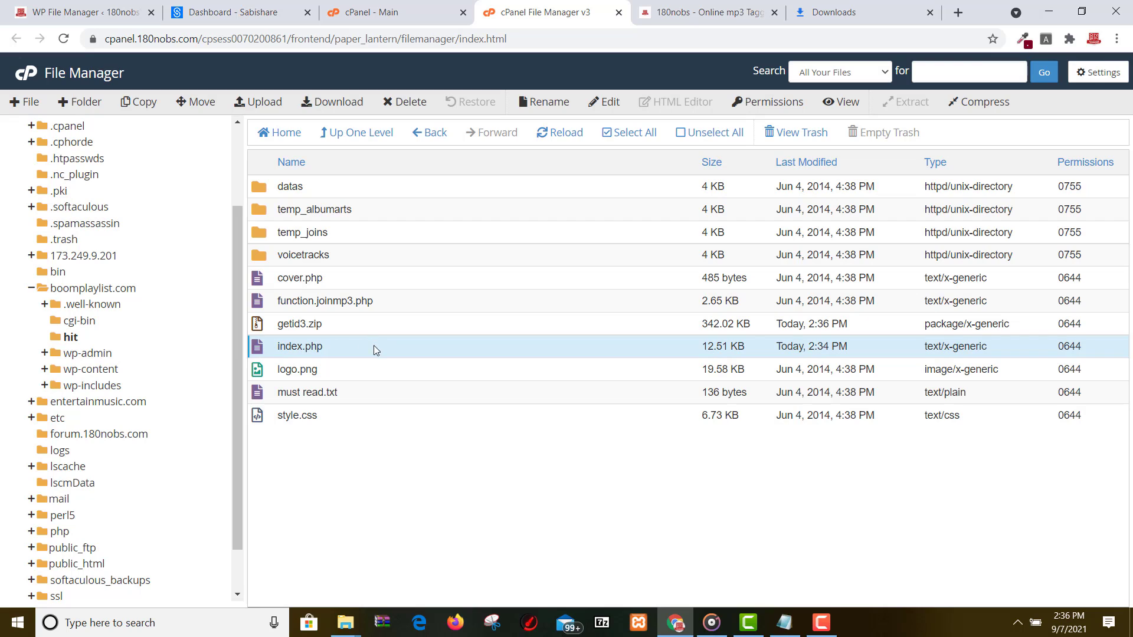
{"action": "left_click", "coordinate": [610, 102]}
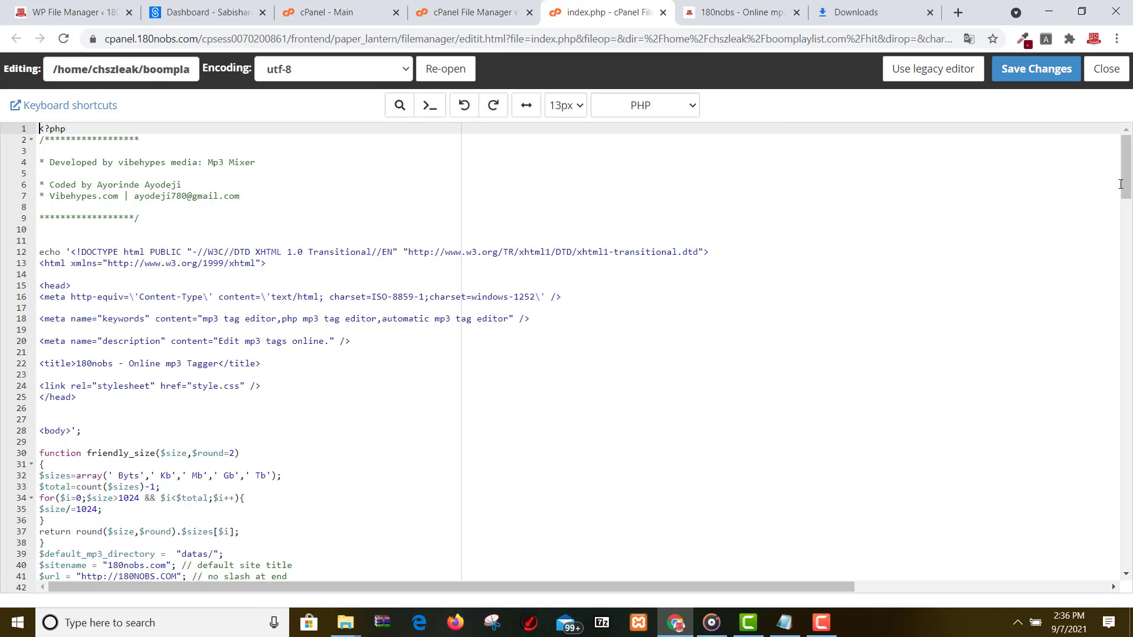
{"action": "scroll", "coordinate": [1126, 173], "scroll_direction": "down", "scroll_amount": 1}
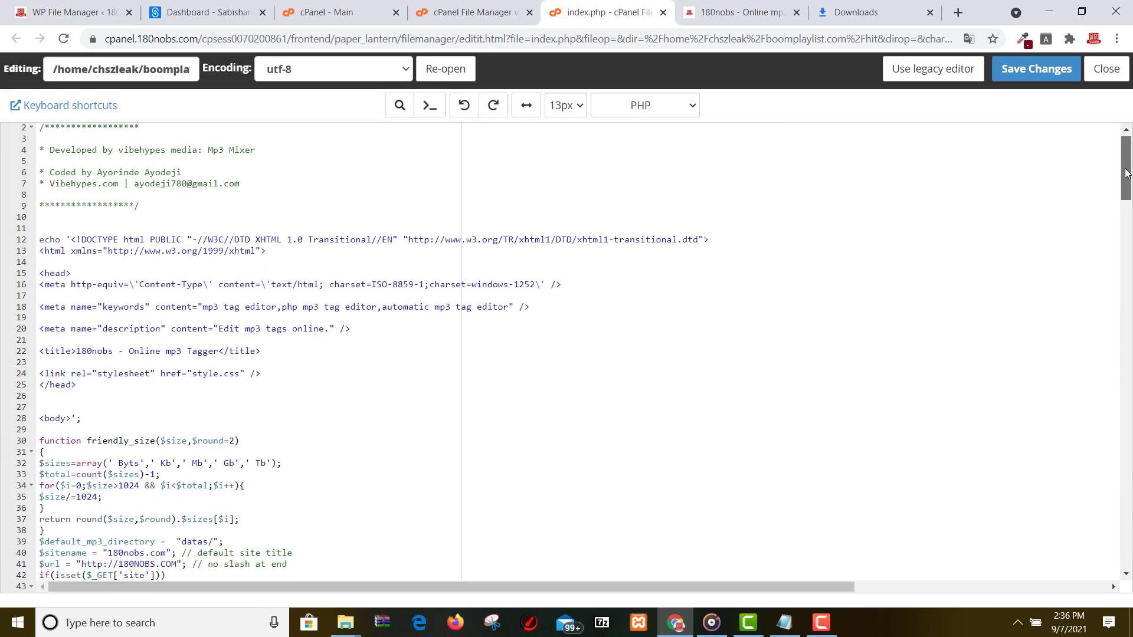
{"action": "left_click_drag", "start_coordinate": [1125, 176], "coordinate": [1131, 207]}
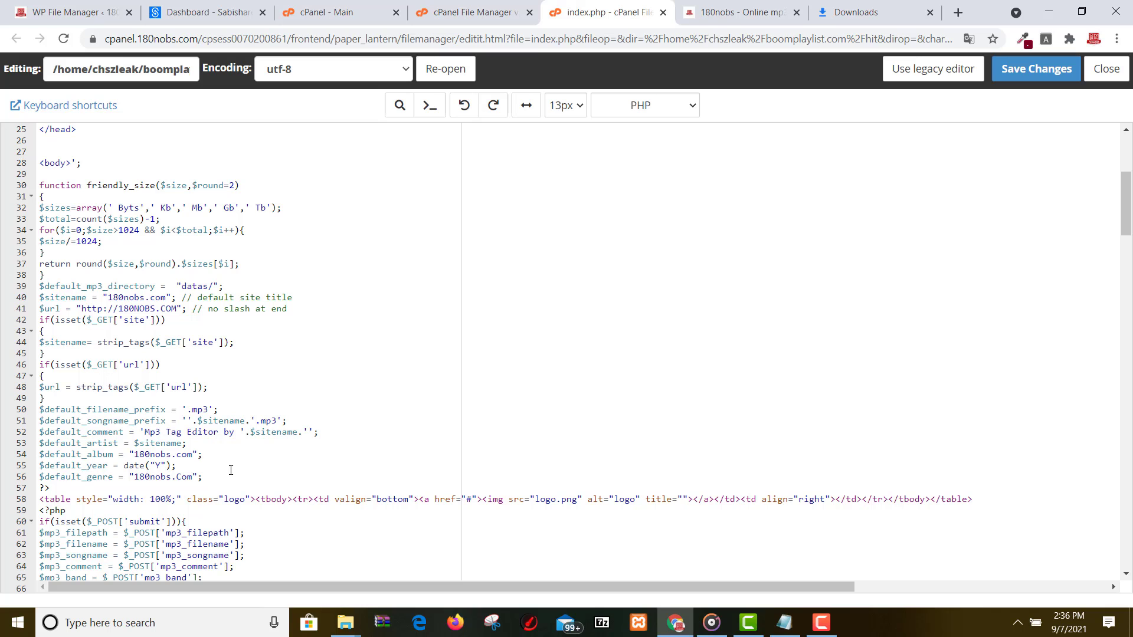
{"action": "left_click_drag", "start_coordinate": [1124, 221], "coordinate": [1131, 475]}
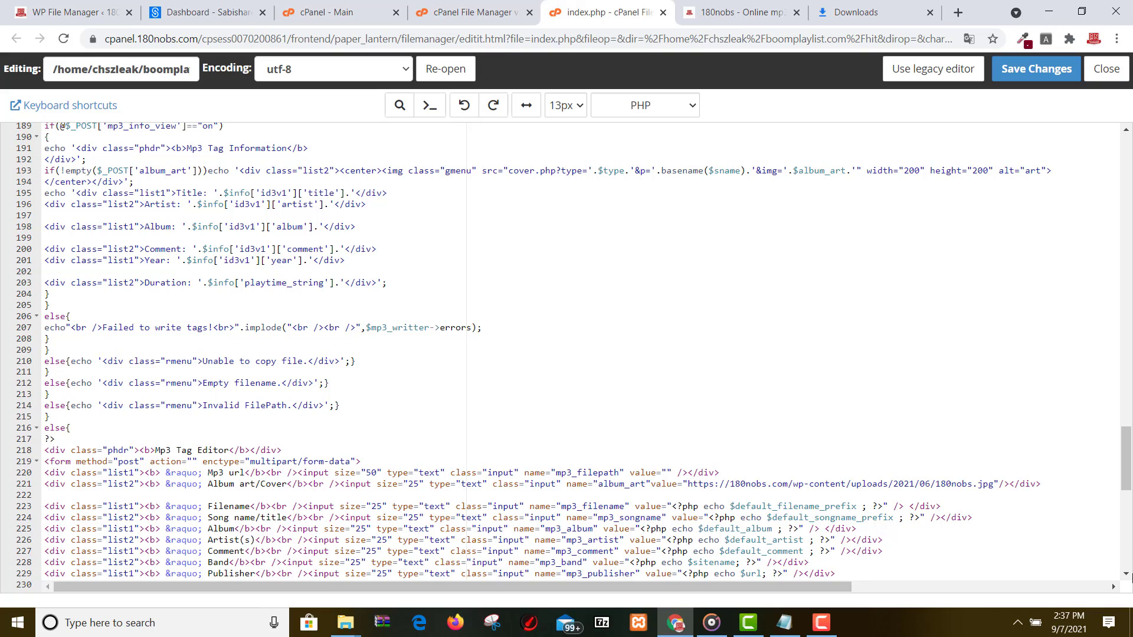
- Review the tag editor form, genre options, voice track and footer code towards the end of index.php and save the file
{"action": "left_click", "coordinate": [1126, 574]}
{"action": "scroll", "coordinate": [1126, 575], "scroll_direction": "down", "scroll_amount": 10}
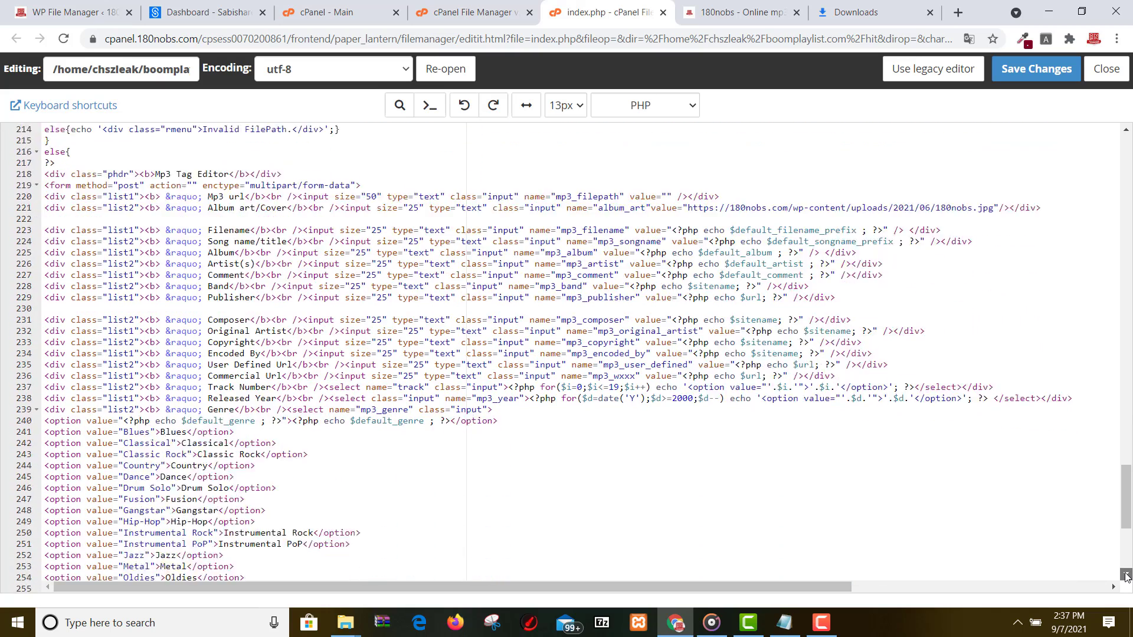
{"action": "scroll", "coordinate": [1126, 577], "scroll_direction": "down", "scroll_amount": 2}
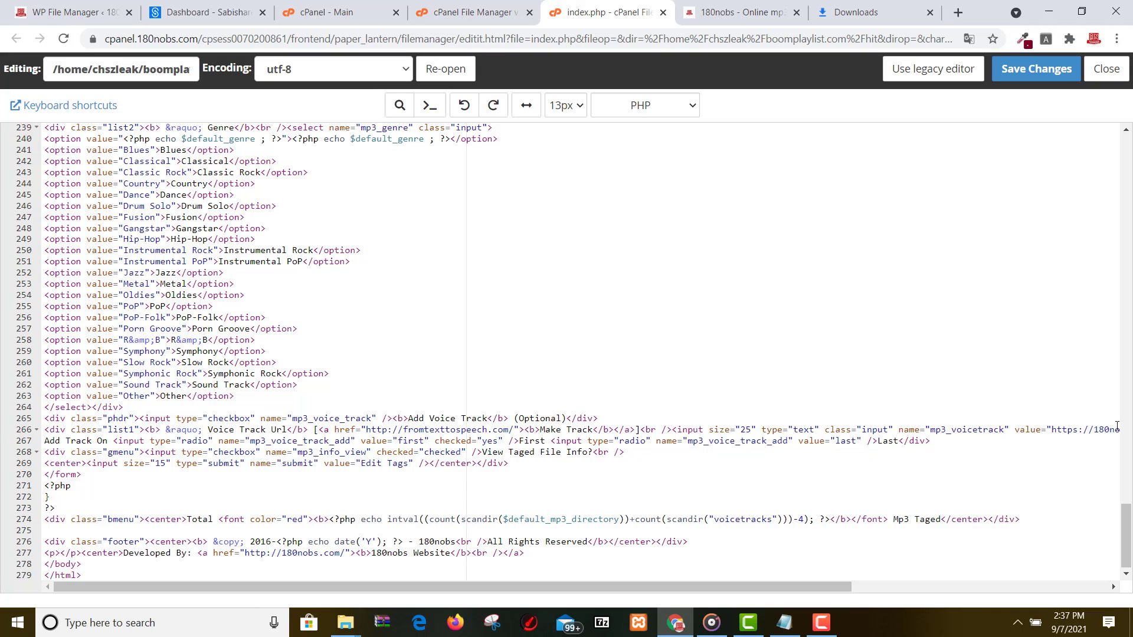
{"action": "left_click_drag", "start_coordinate": [735, 585], "coordinate": [660, 600]}
{"action": "scroll", "coordinate": [272, 310], "scroll_direction": "up", "scroll_amount": 7}
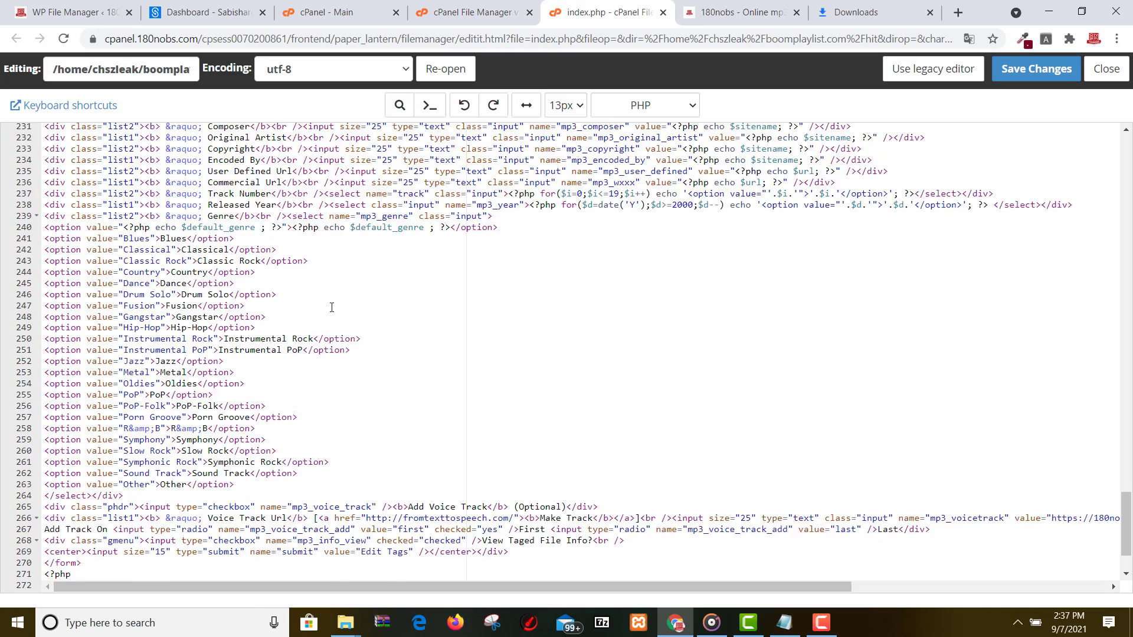
{"action": "scroll", "coordinate": [387, 311], "scroll_direction": "up", "scroll_amount": 8}
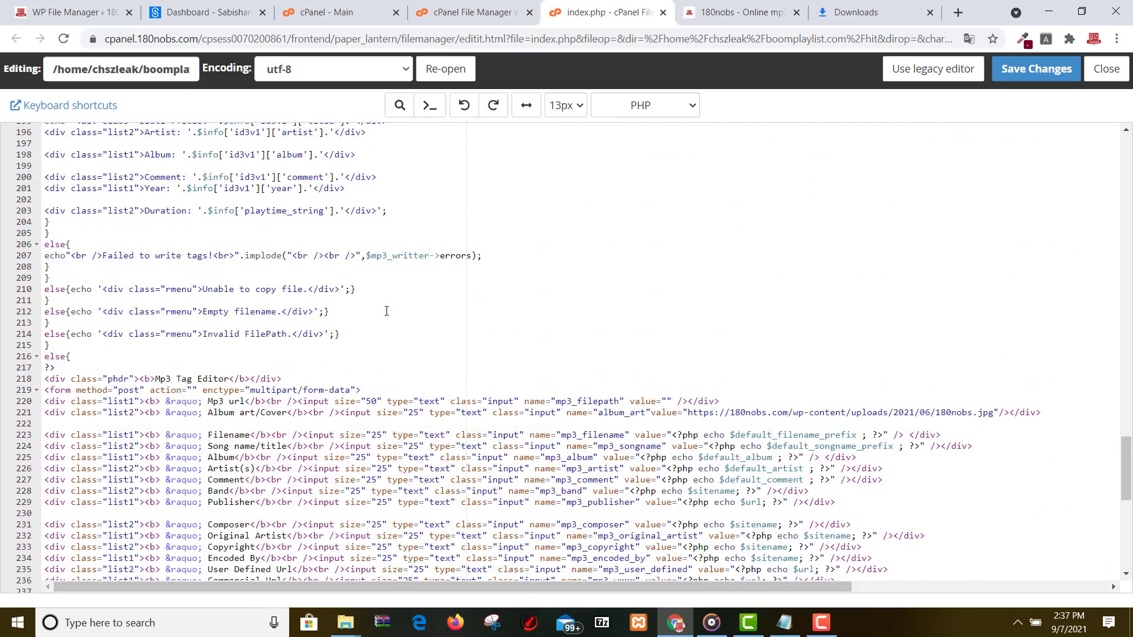
{"action": "scroll", "coordinate": [388, 302], "scroll_direction": "up", "scroll_amount": 1}
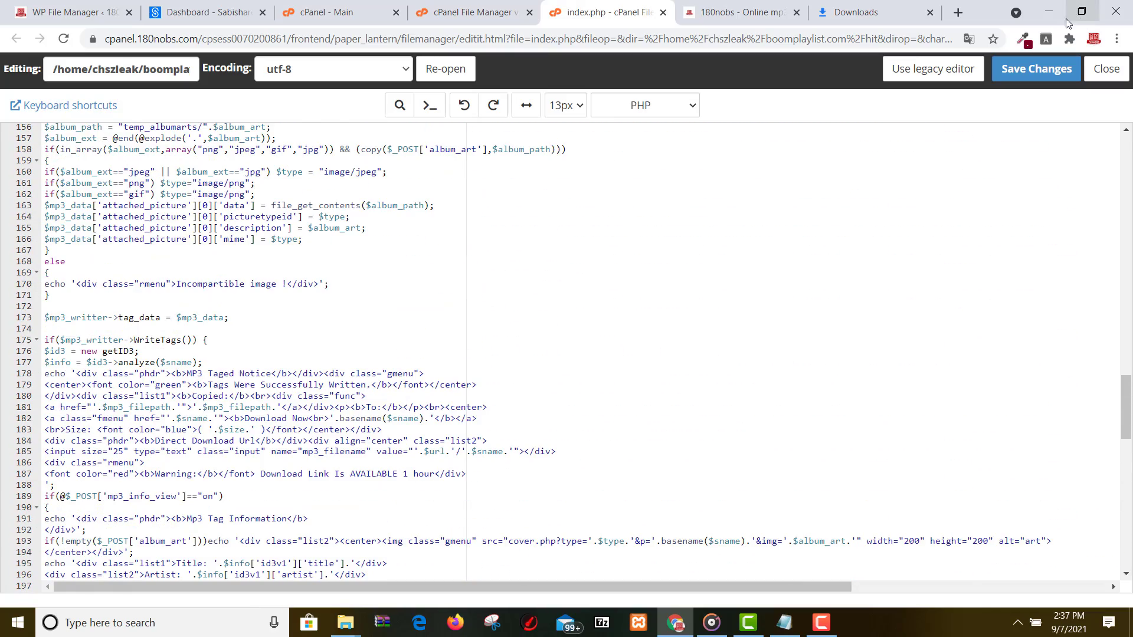
{"action": "left_click", "coordinate": [1072, 72]}
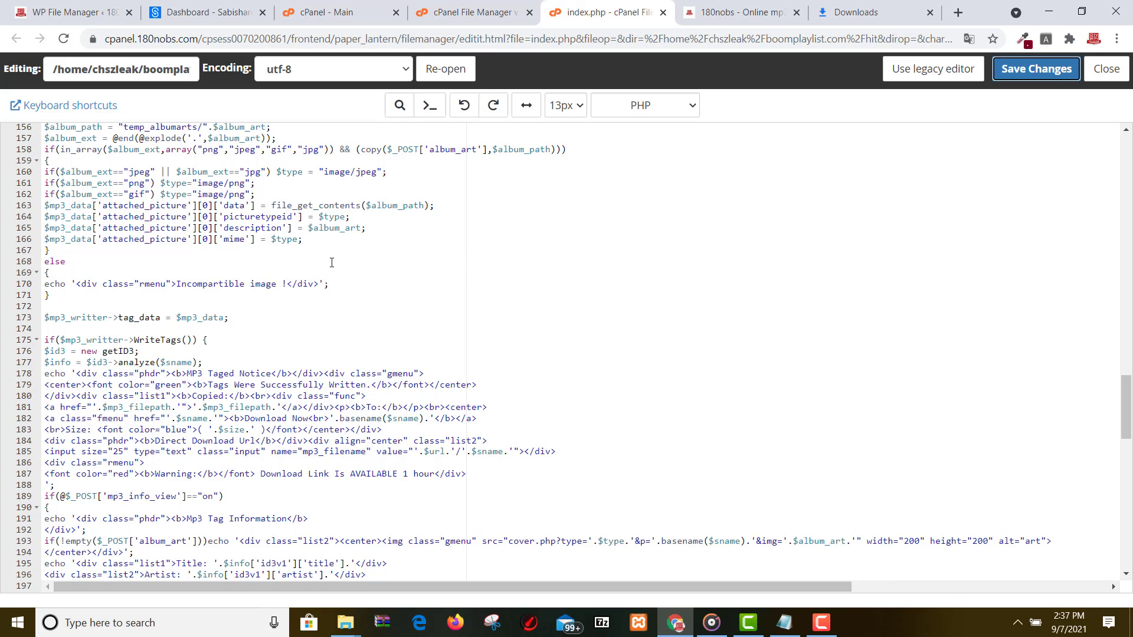
- Look back through the tag-writing, album art and voice-track code of index.php and close the editor
{"action": "scroll", "coordinate": [355, 229], "scroll_direction": "down", "scroll_amount": 3}
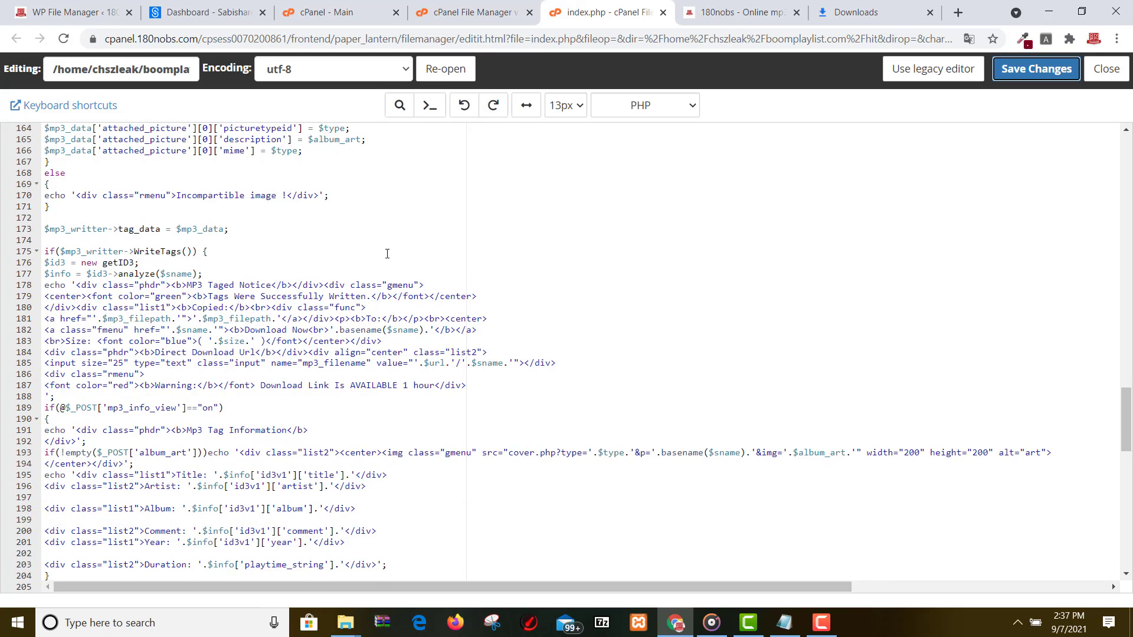
{"action": "scroll", "coordinate": [387, 254], "scroll_direction": "down", "scroll_amount": 4}
{"action": "scroll", "coordinate": [362, 226], "scroll_direction": "up", "scroll_amount": 5}
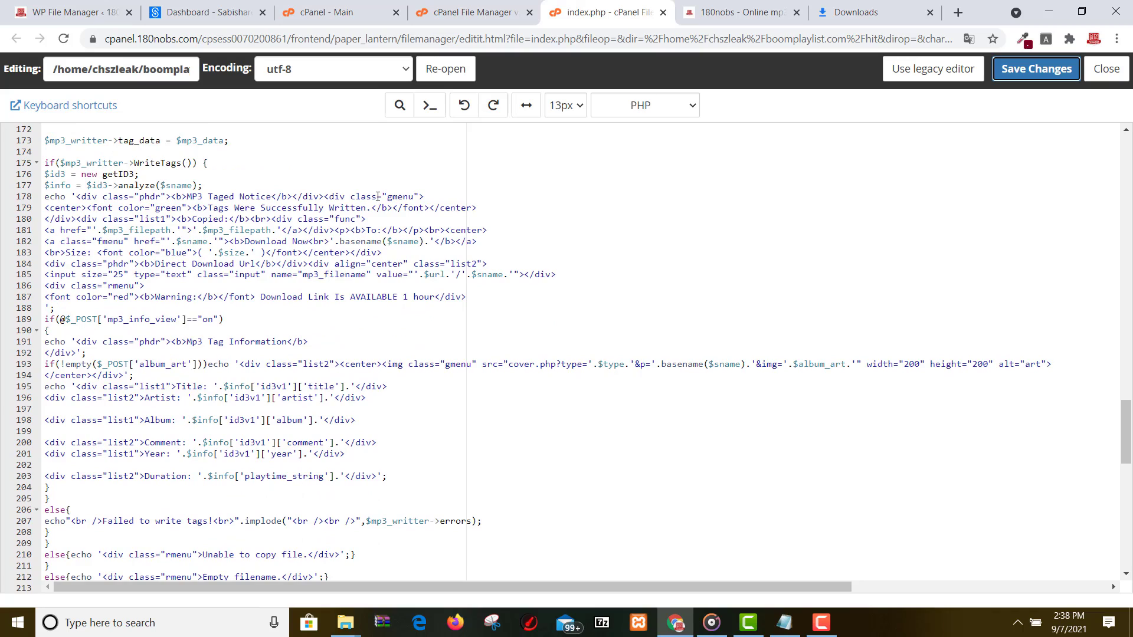
{"action": "scroll", "coordinate": [500, 198], "scroll_direction": "up", "scroll_amount": 3}
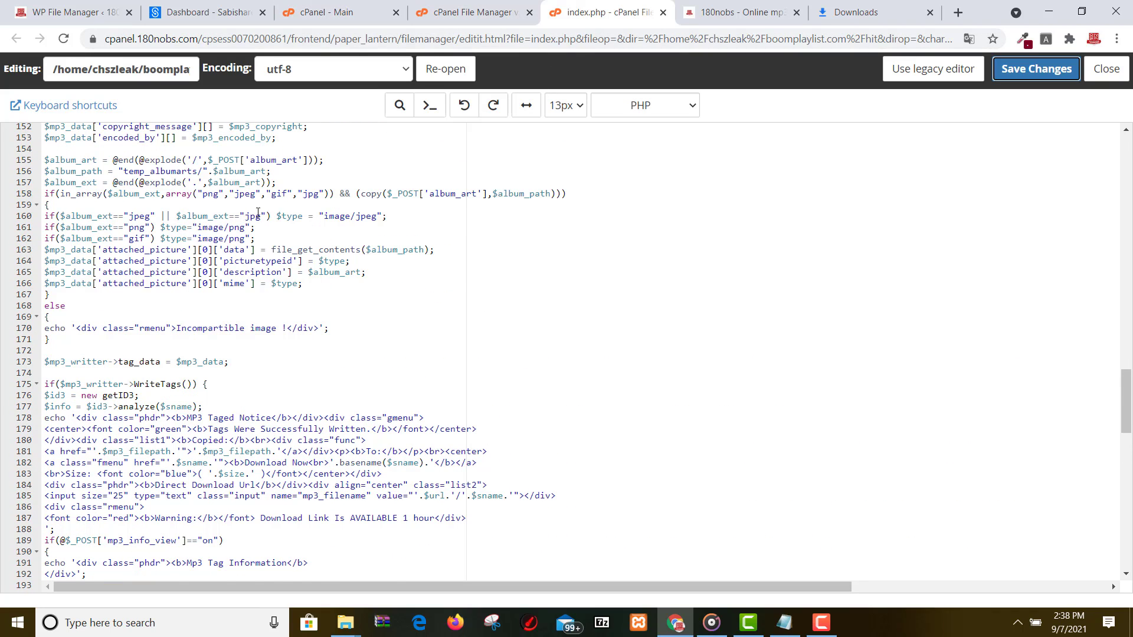
{"action": "scroll", "coordinate": [247, 195], "scroll_direction": "up", "scroll_amount": 7}
{"action": "scroll", "coordinate": [246, 190], "scroll_direction": "up", "scroll_amount": 8}
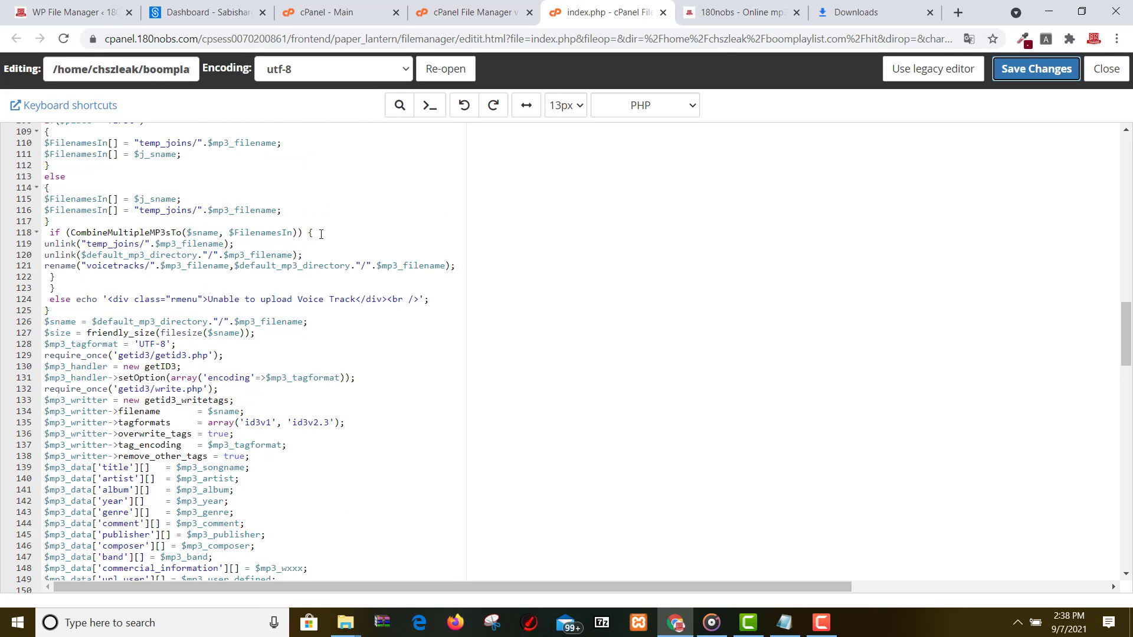
{"action": "scroll", "coordinate": [249, 247], "scroll_direction": "up", "scroll_amount": 4}
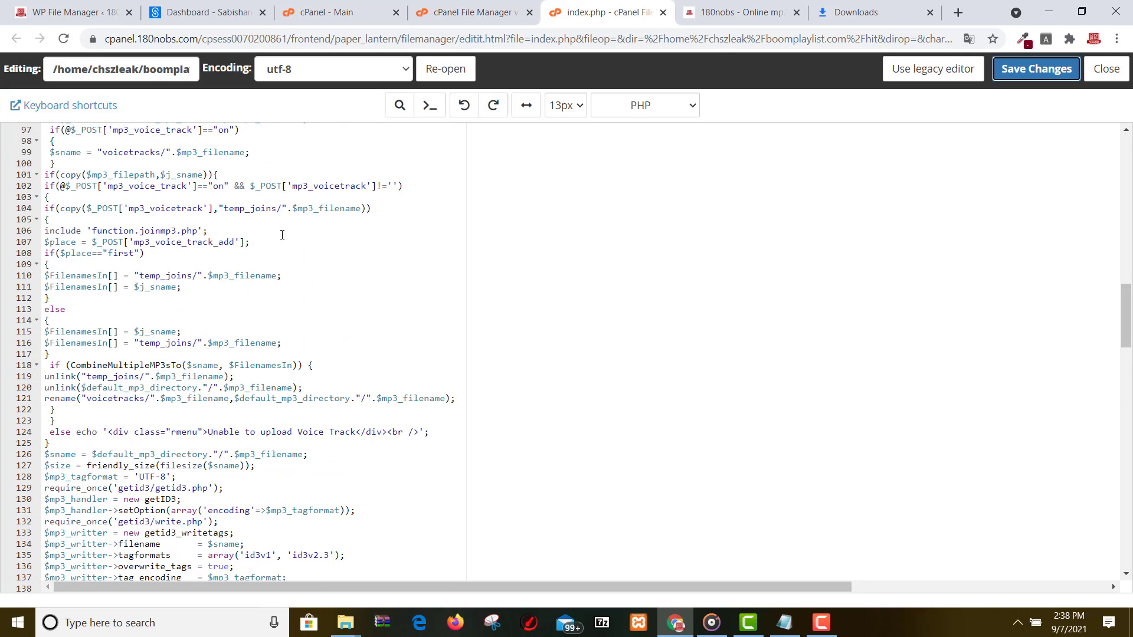
{"action": "scroll", "coordinate": [282, 234], "scroll_direction": "up", "scroll_amount": 1}
{"action": "left_click", "coordinate": [1106, 68]}
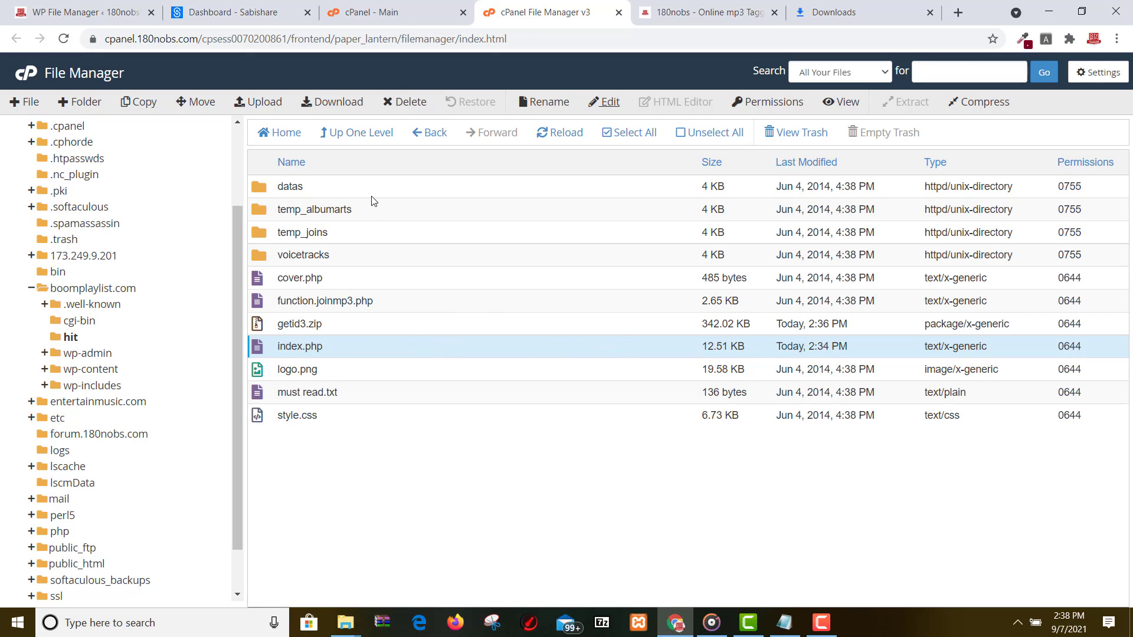
- Load boomplaylist.com/hit in the browser tab that holds the downloads list
{"action": "left_click", "coordinate": [860, 8]}
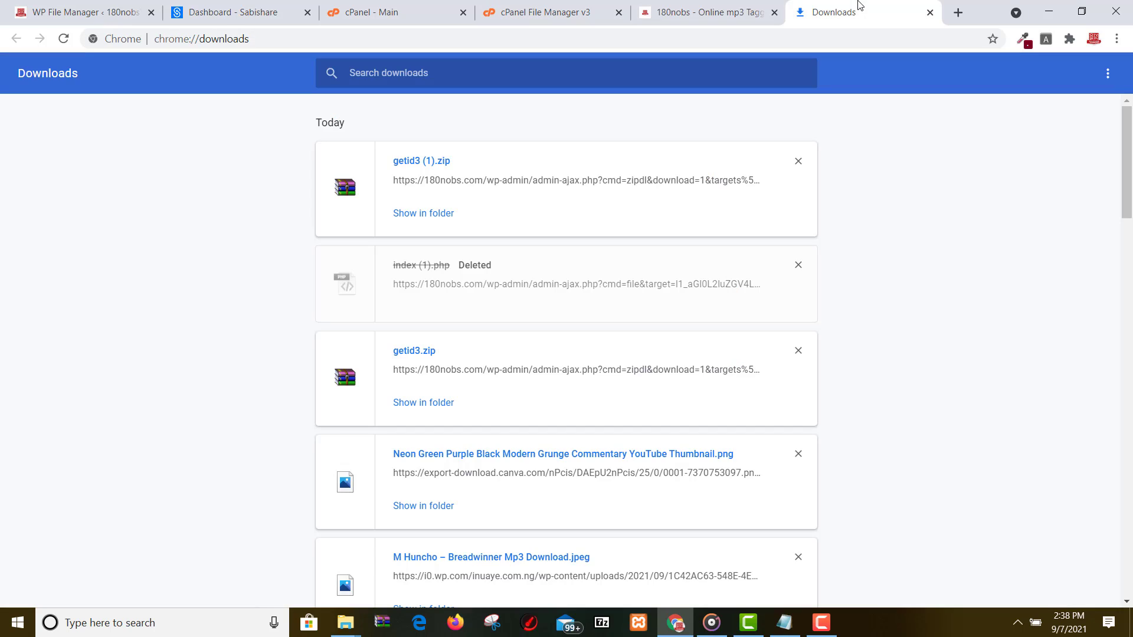
{"action": "left_click", "coordinate": [806, 36]}
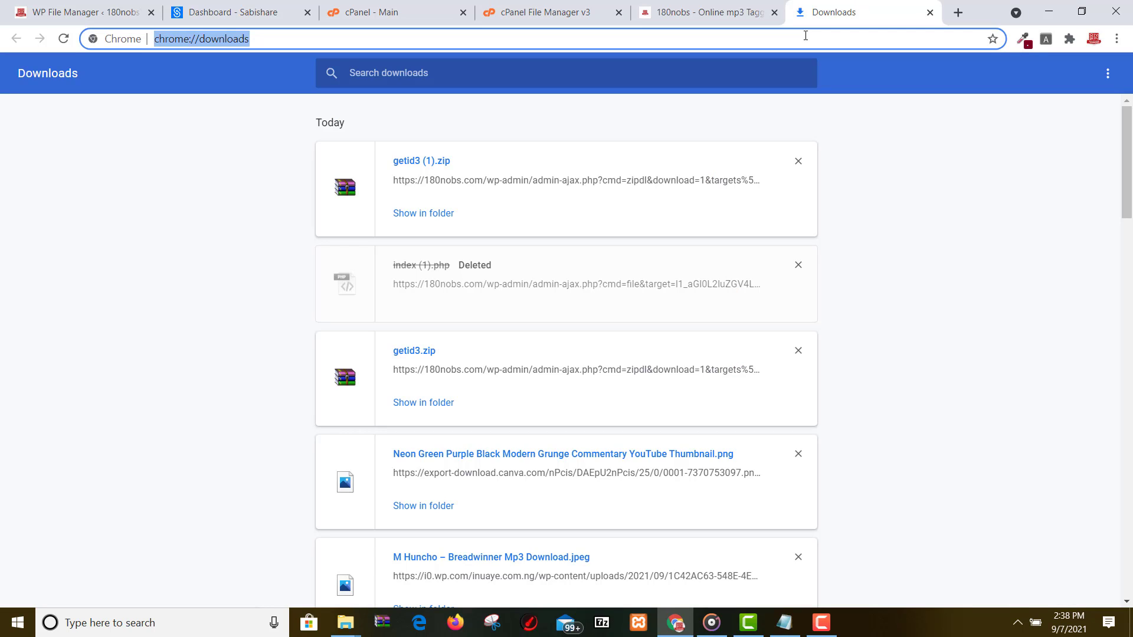
{"action": "type", "text": "b"}
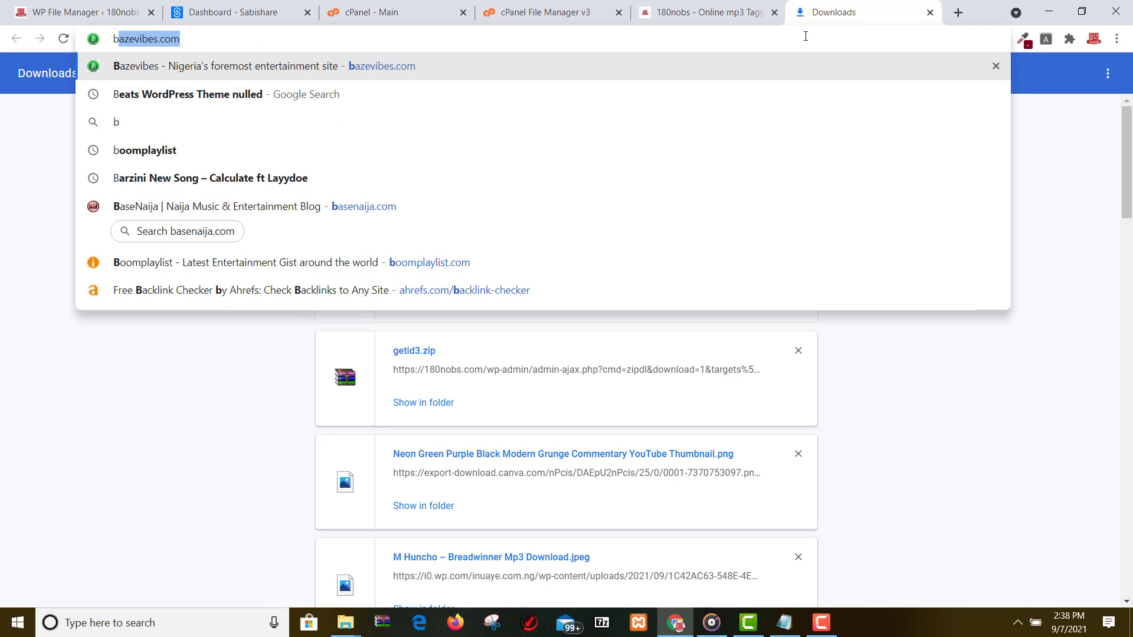
{"action": "type", "text": "oo"}
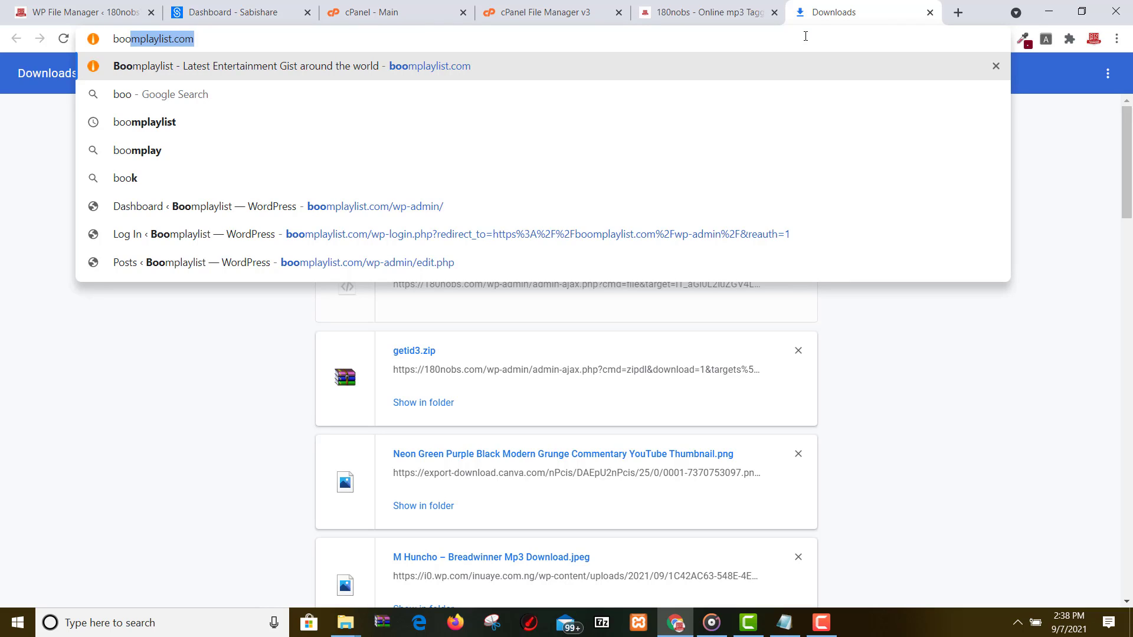
{"action": "type", "text": "/hit"}
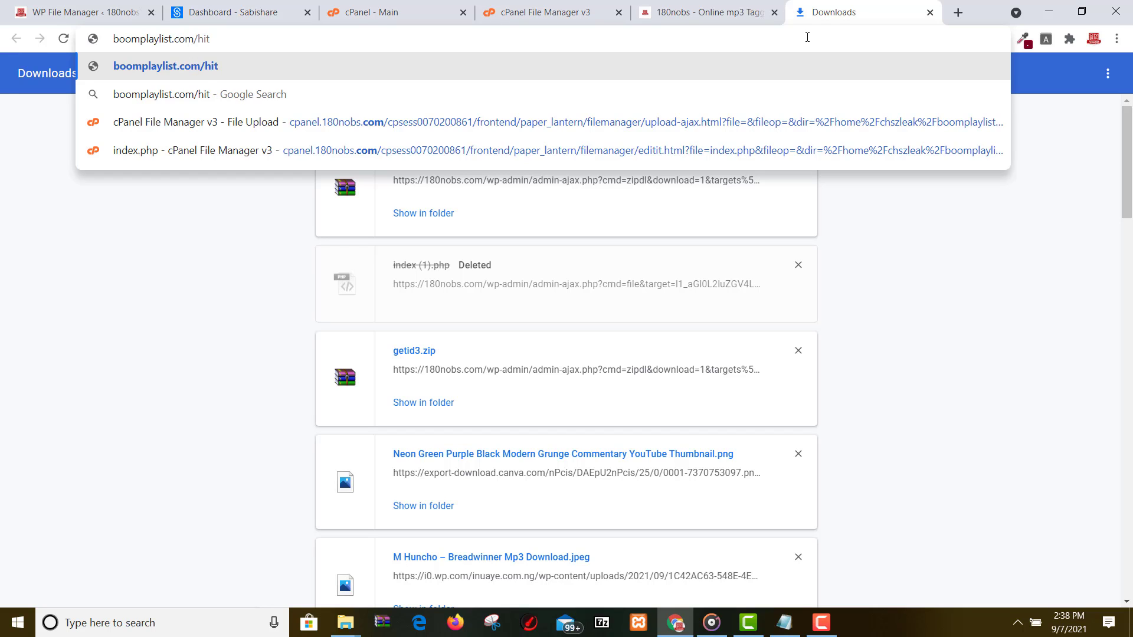
{"action": "key", "text": "Return"}
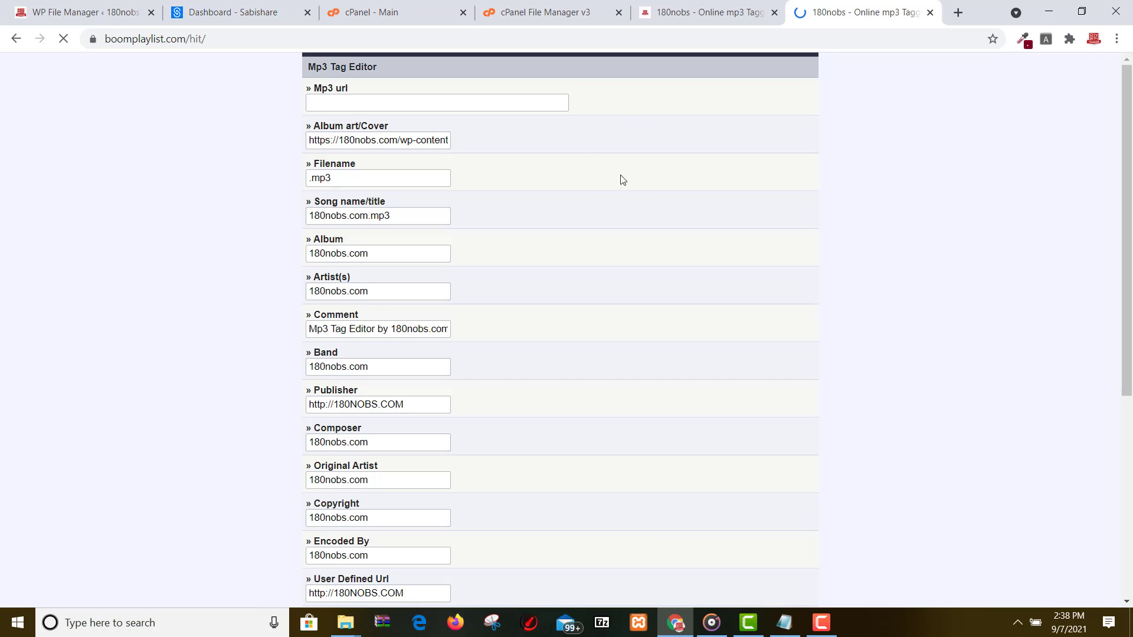
- Examine the Mp3 Tag Editor page on boomplaylist.com/hit from logo to footer and compare it with the one on 180nobs.com/hit
{"action": "scroll", "coordinate": [649, 208], "scroll_direction": "down", "scroll_amount": 6}
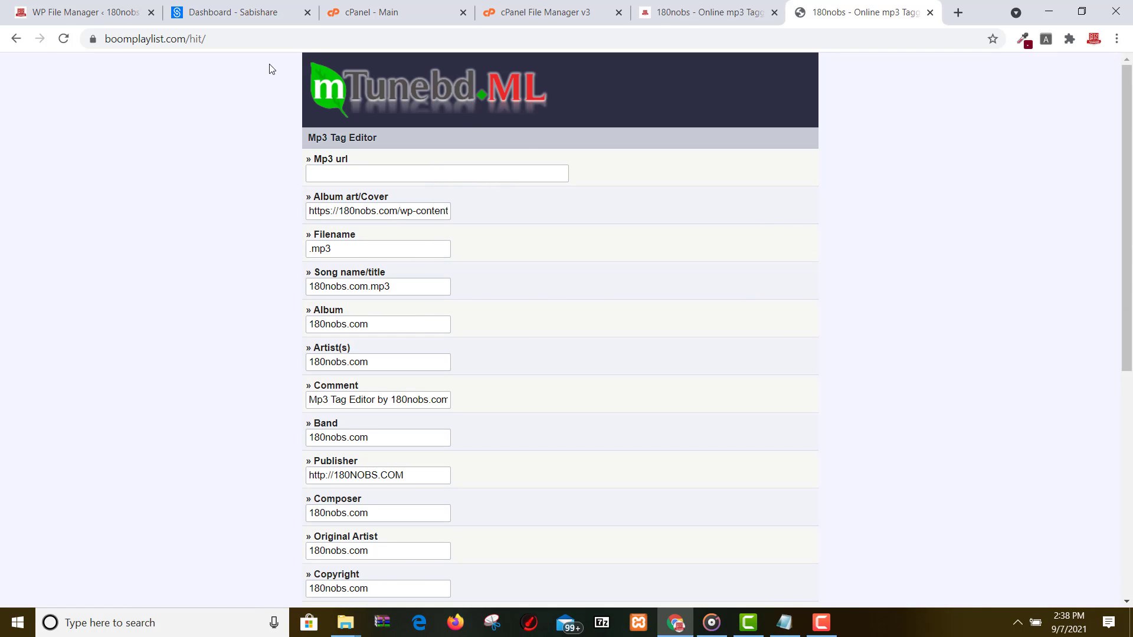
{"action": "scroll", "coordinate": [413, 96], "scroll_direction": "down", "scroll_amount": 7}
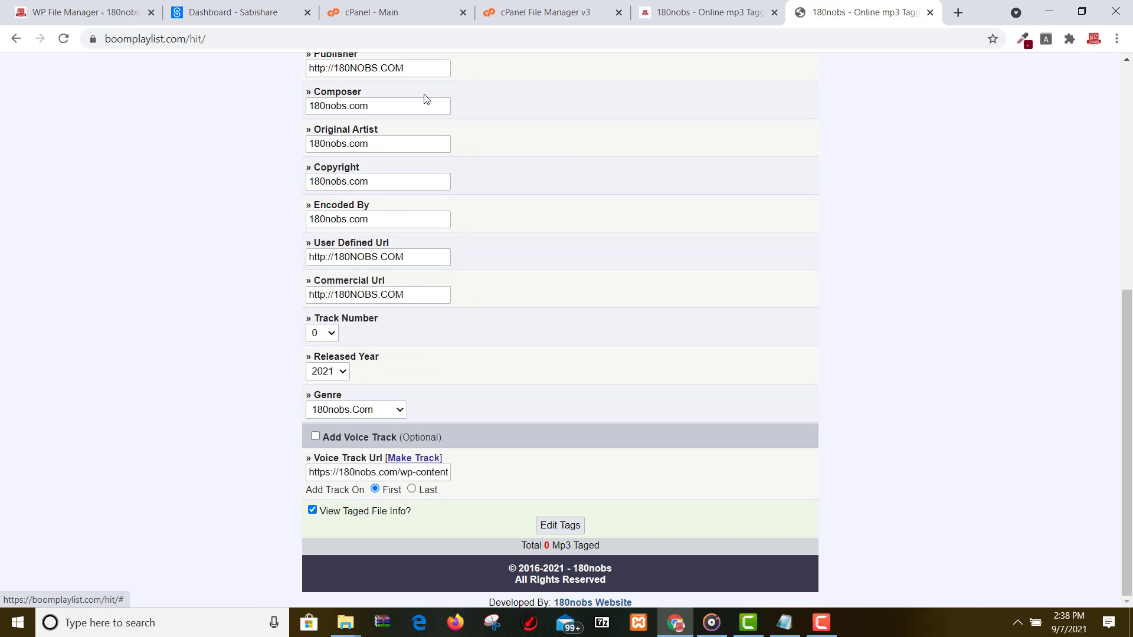
{"action": "scroll", "coordinate": [471, 174], "scroll_direction": "up", "scroll_amount": 7}
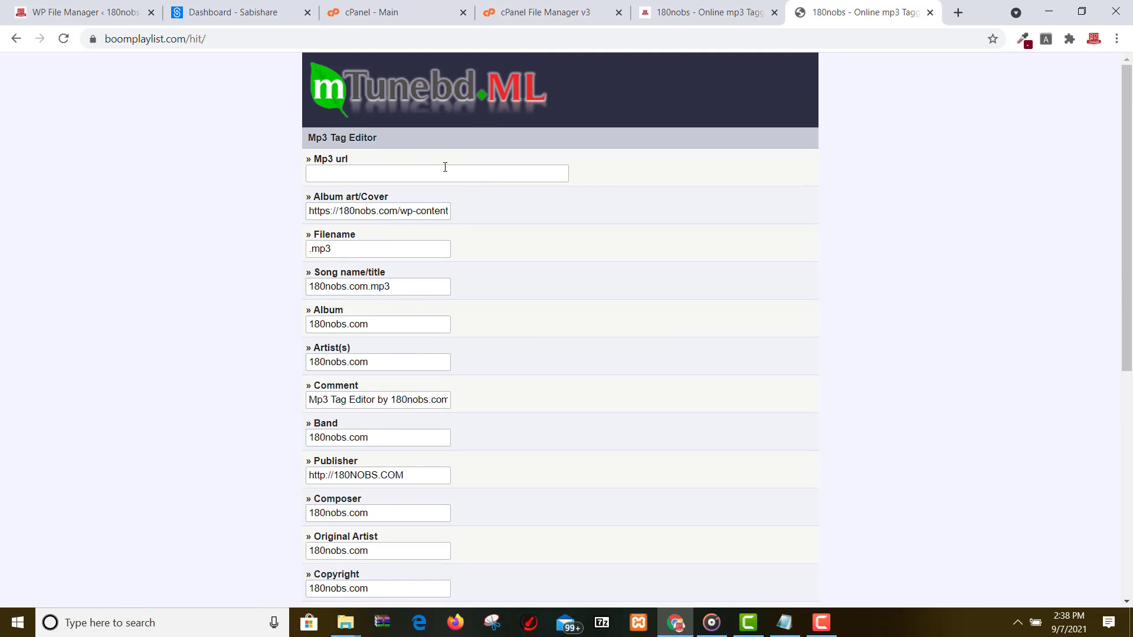
{"action": "scroll", "coordinate": [446, 167], "scroll_direction": "down", "scroll_amount": 7}
{"action": "scroll", "coordinate": [446, 164], "scroll_direction": "up", "scroll_amount": 7}
{"action": "scroll", "coordinate": [227, 128], "scroll_direction": "down", "scroll_amount": 7}
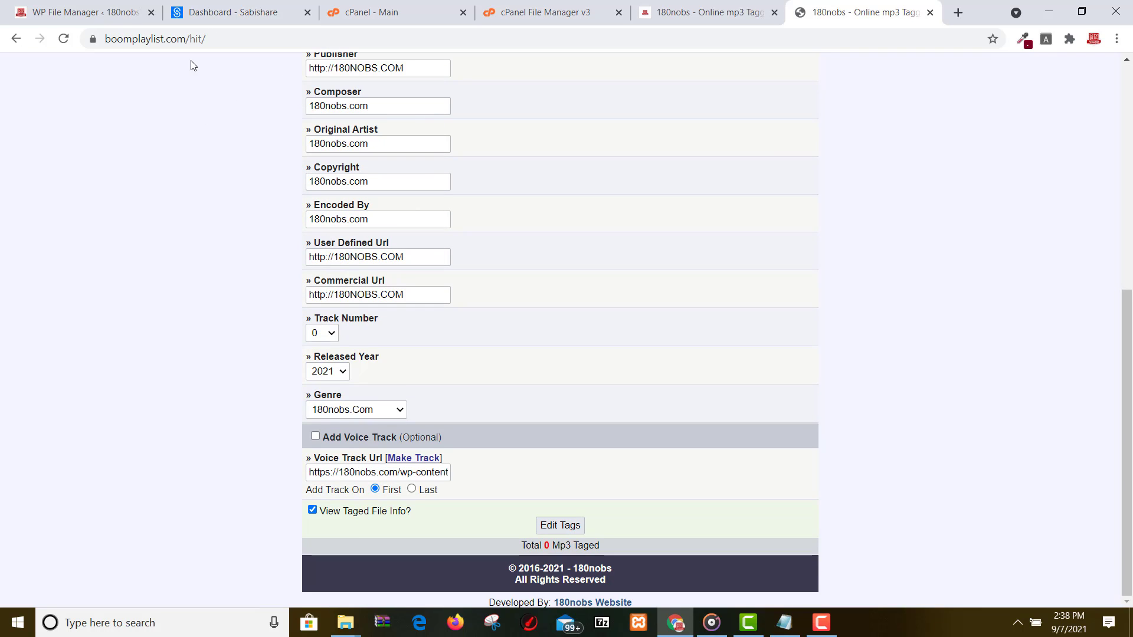
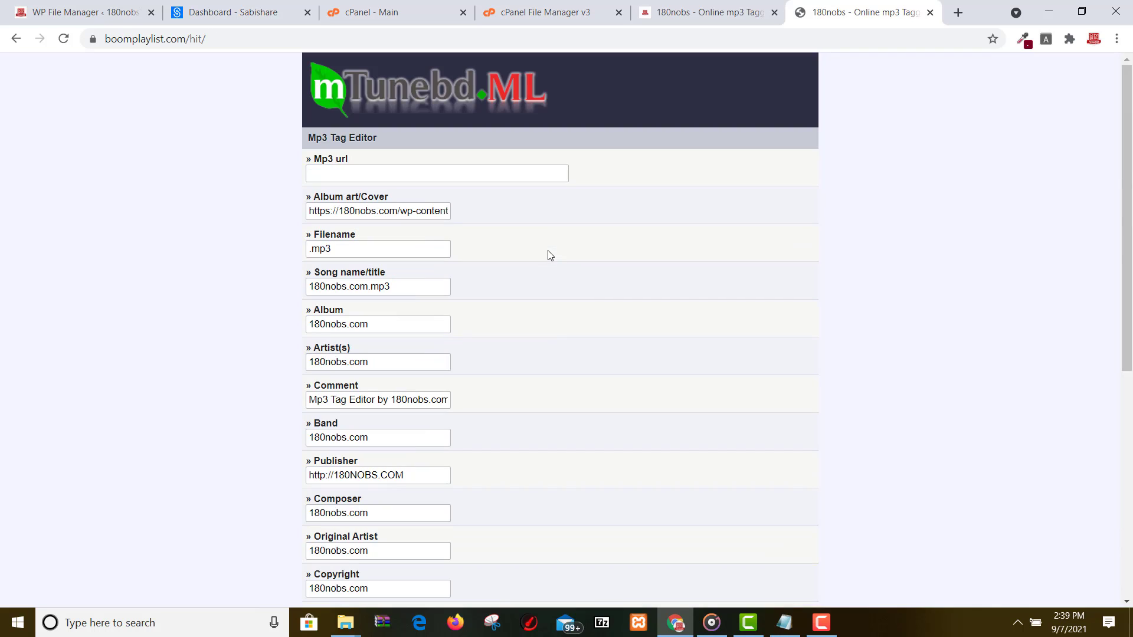
{"action": "left_click", "coordinate": [738, 7]}
{"action": "left_click", "coordinate": [554, 7]}
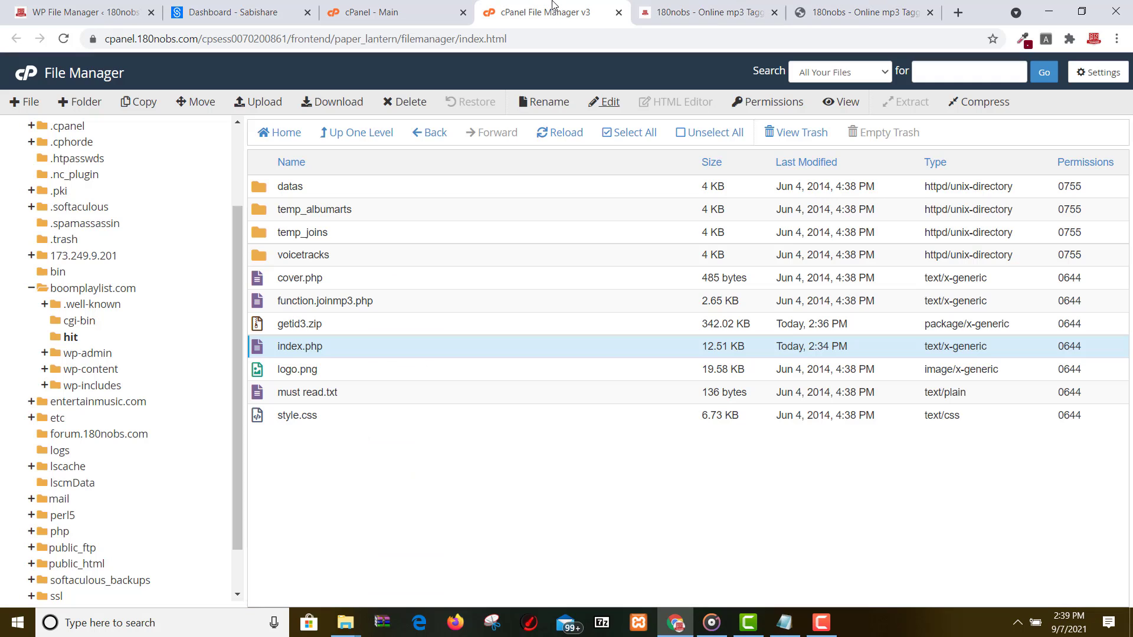
{"action": "left_click", "coordinate": [840, 7]}
{"action": "left_click", "coordinate": [761, 15]}
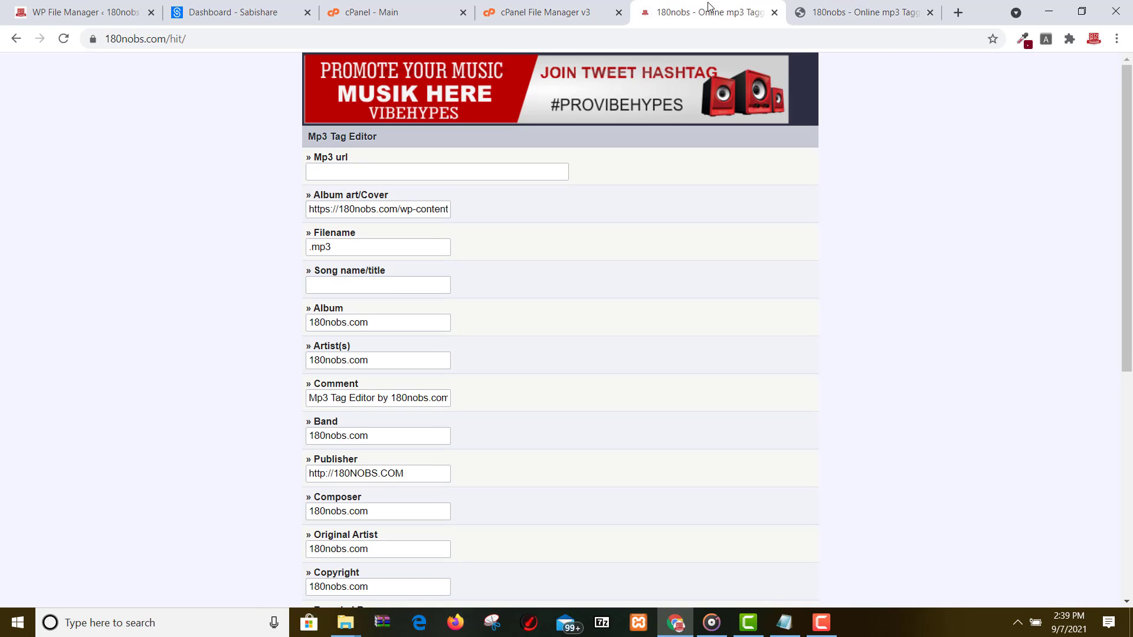
- Compare the header and form fields of the two tagger pages again and view the 180nobs.com/hit page down to its footer
{"action": "left_click", "coordinate": [841, 9]}
{"action": "left_click", "coordinate": [688, 7]}
{"action": "left_click", "coordinate": [826, 16]}
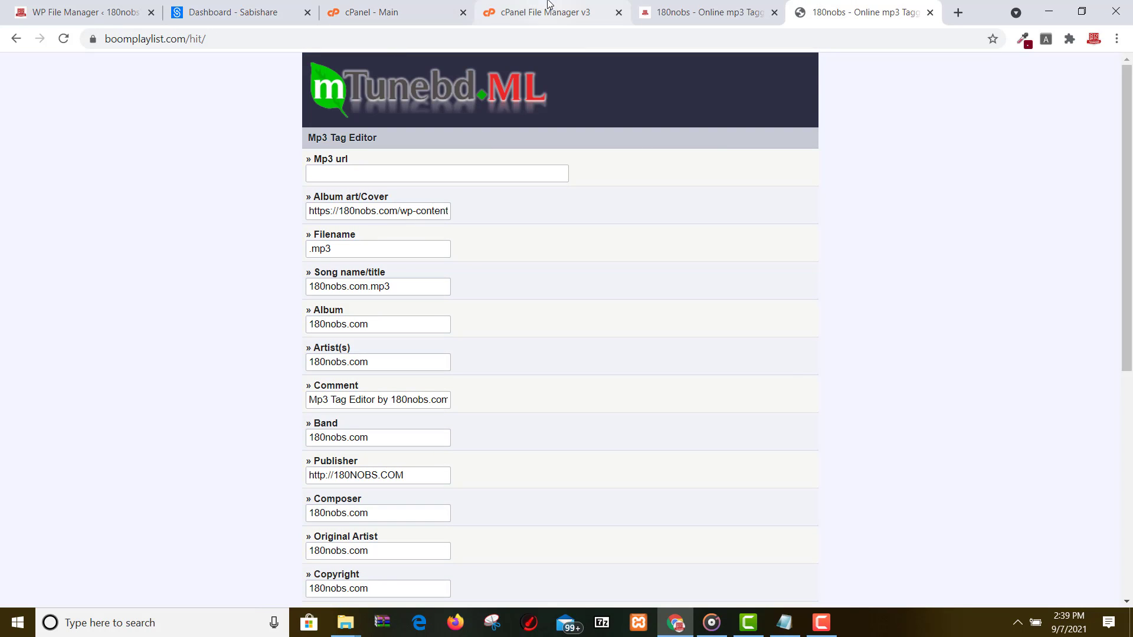
{"action": "left_click", "coordinate": [538, 17]}
{"action": "left_click", "coordinate": [838, 18]}
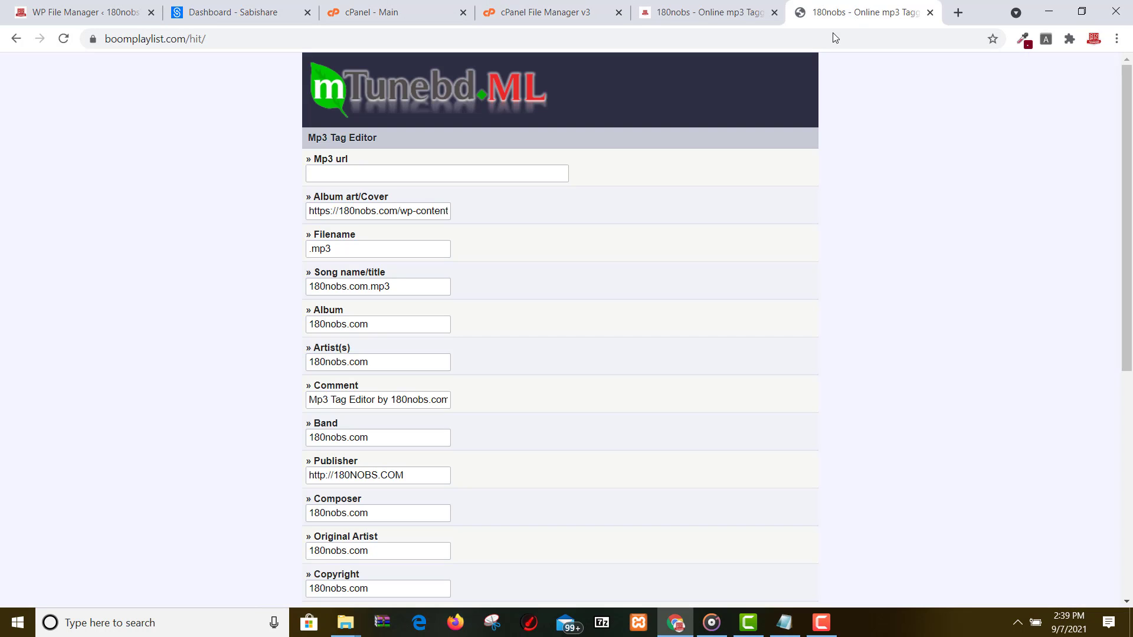
{"action": "left_click", "coordinate": [686, 4]}
{"action": "key", "text": "ctrl+Tab"}
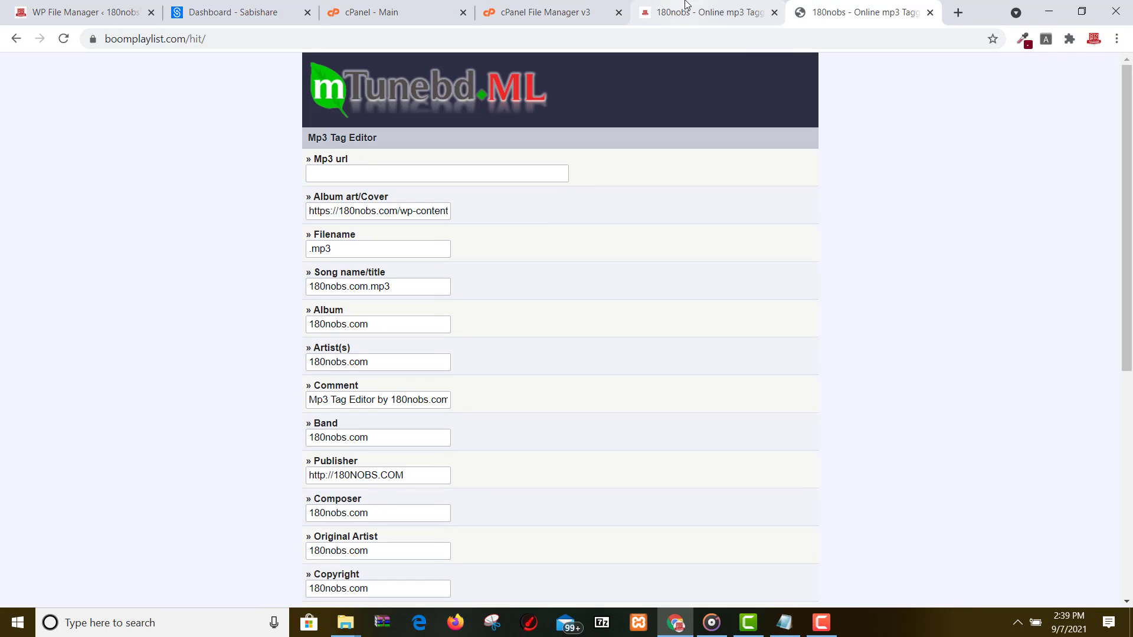
{"action": "left_click", "coordinate": [687, 4]}
{"action": "key", "text": "ctrl+Tab"}
{"action": "left_click", "coordinate": [686, 4]}
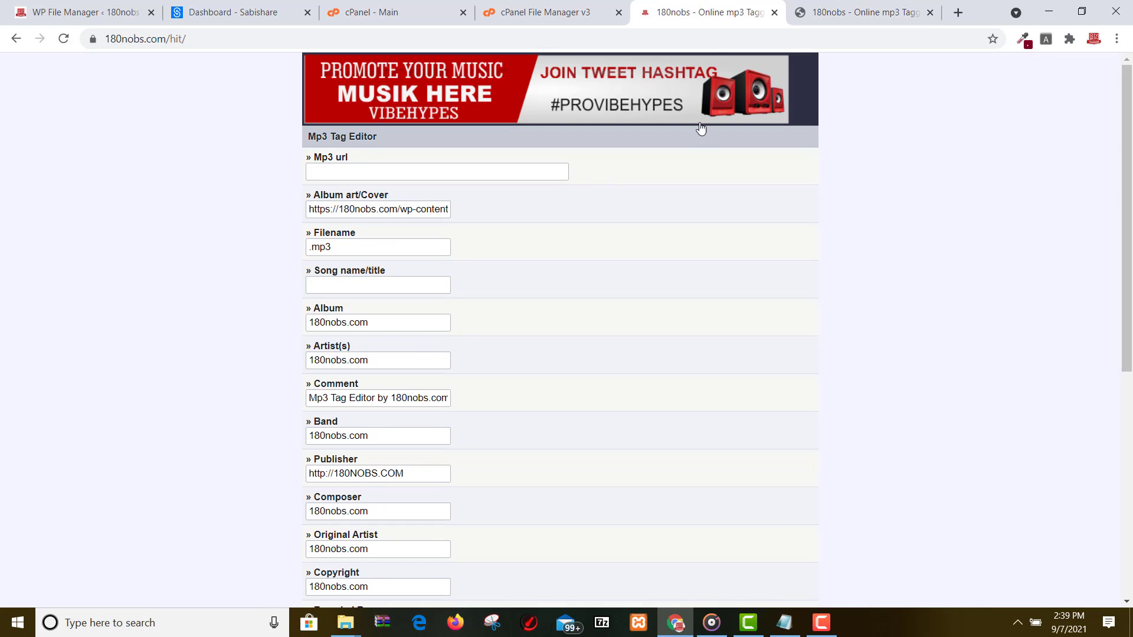
{"action": "scroll", "coordinate": [706, 154], "scroll_direction": "down", "scroll_amount": 7}
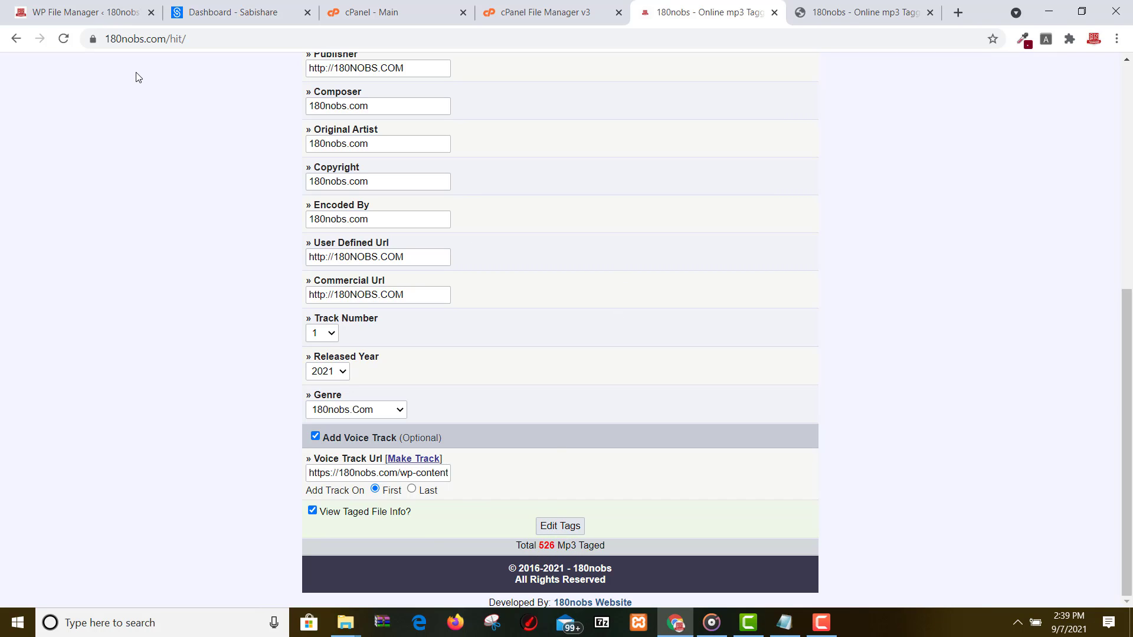
- Load 180nobs.com/mptag?go in place of the boomplaylist.com/hit page and view the Mptag Portal form
{"action": "left_click", "coordinate": [881, 11]}
{"action": "left_click", "coordinate": [824, 37]}
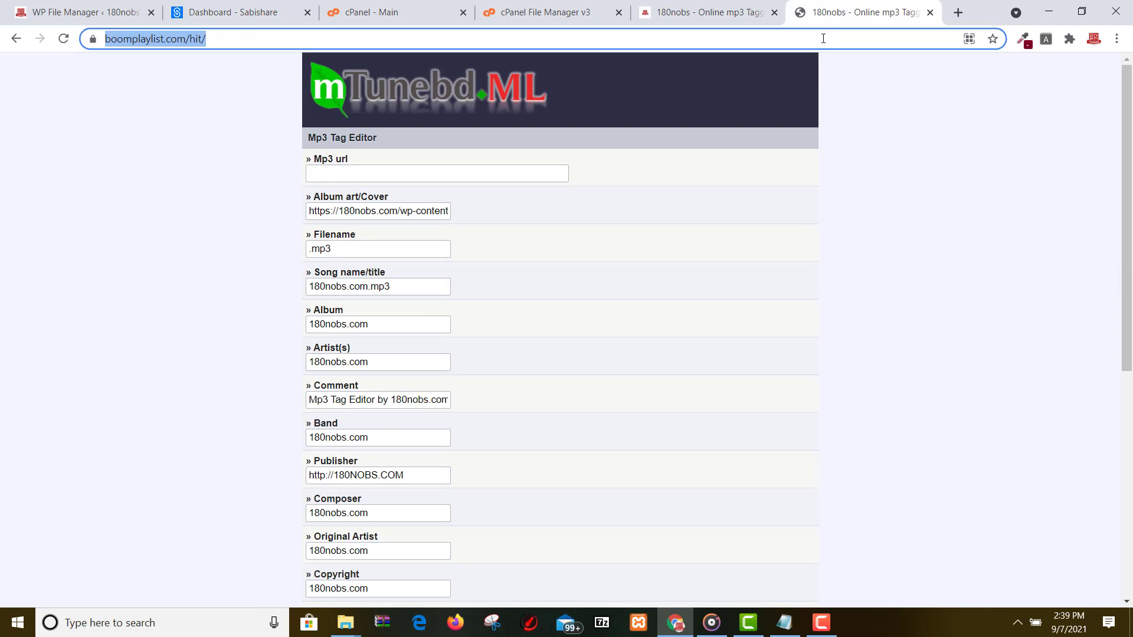
{"action": "left_click", "coordinate": [822, 38]}
{"action": "left_click", "coordinate": [823, 38]}
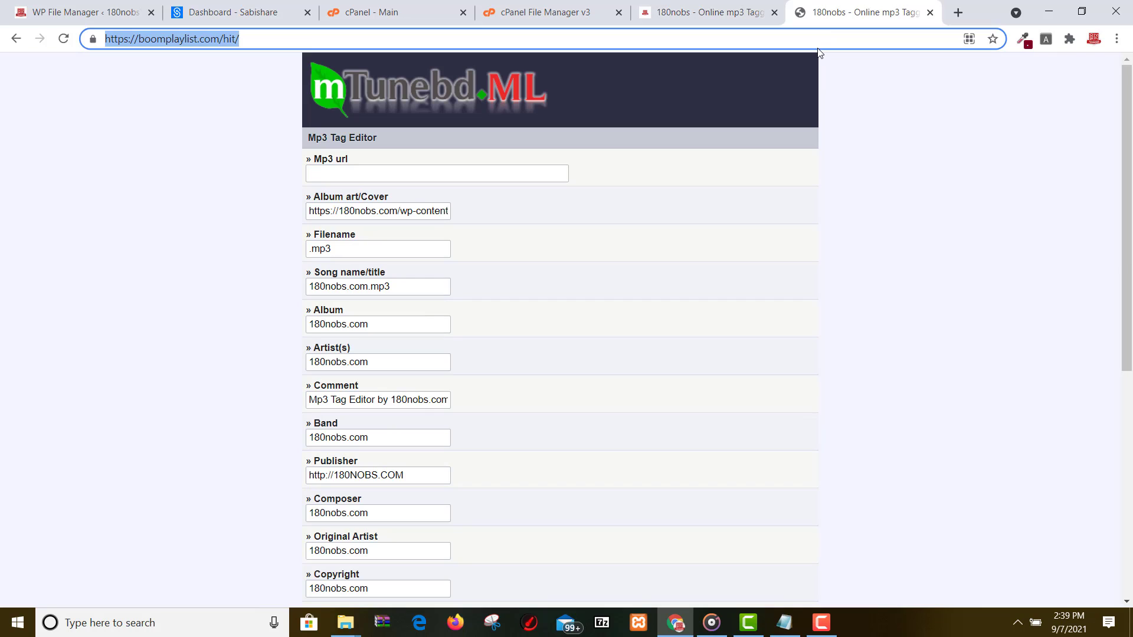
{"action": "type", "text": "1"}
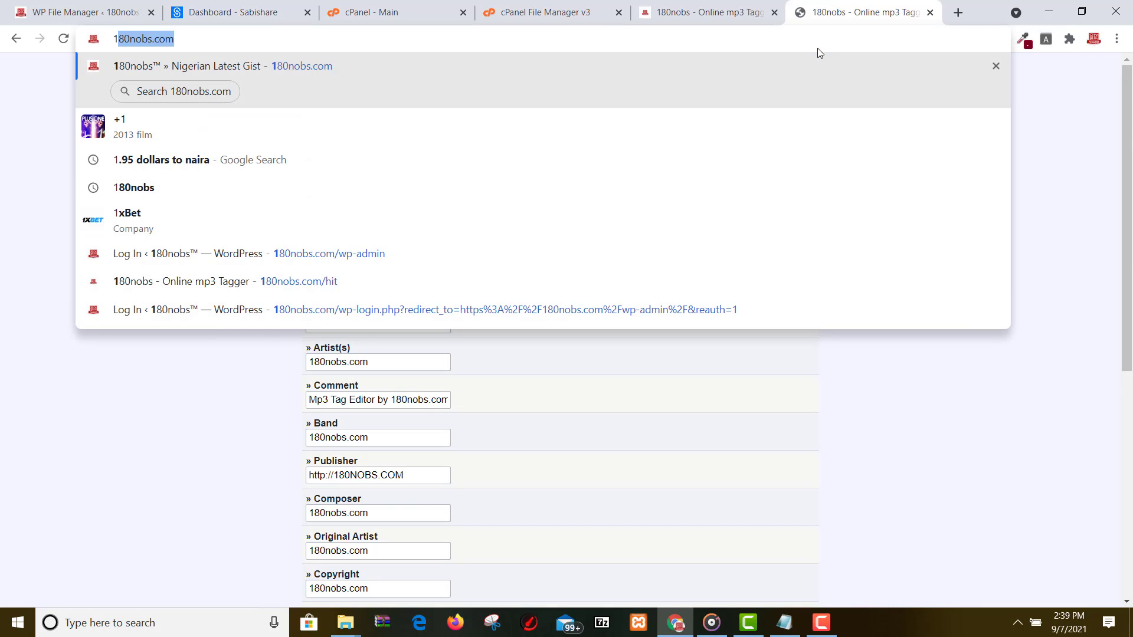
{"action": "key", "text": "Right"}
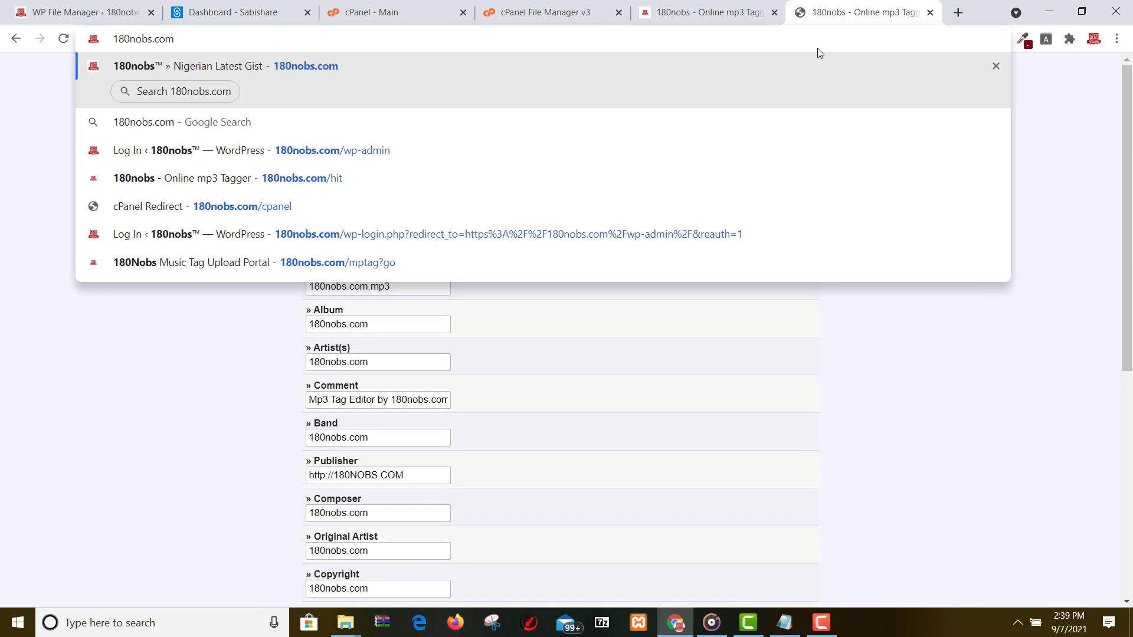
{"action": "type", "text": "/m"}
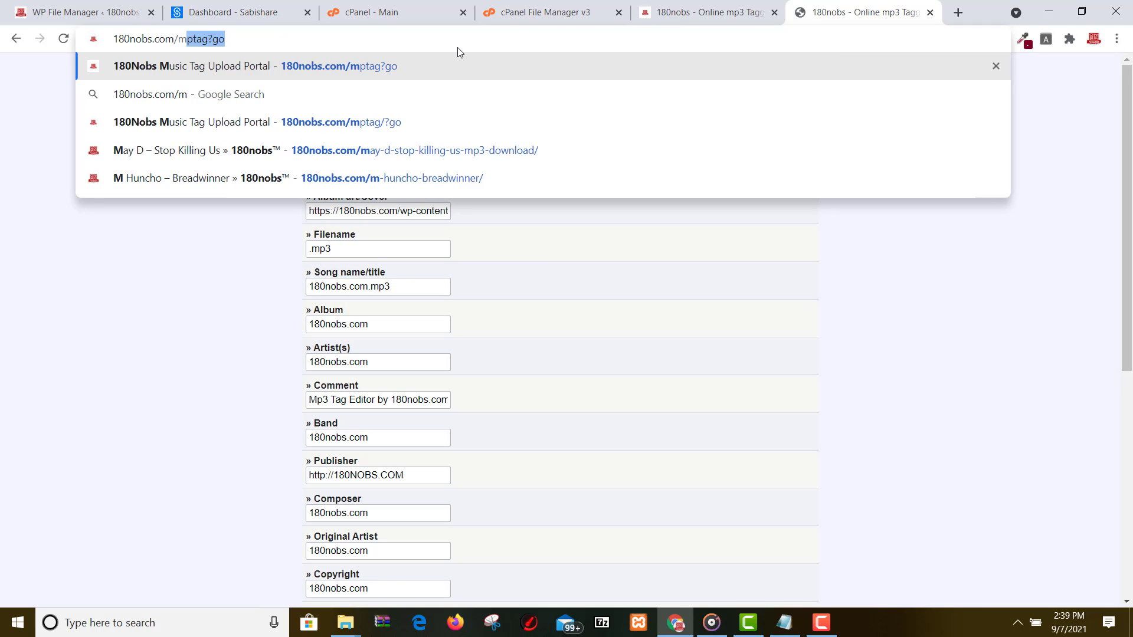
{"action": "key", "text": "Right"}
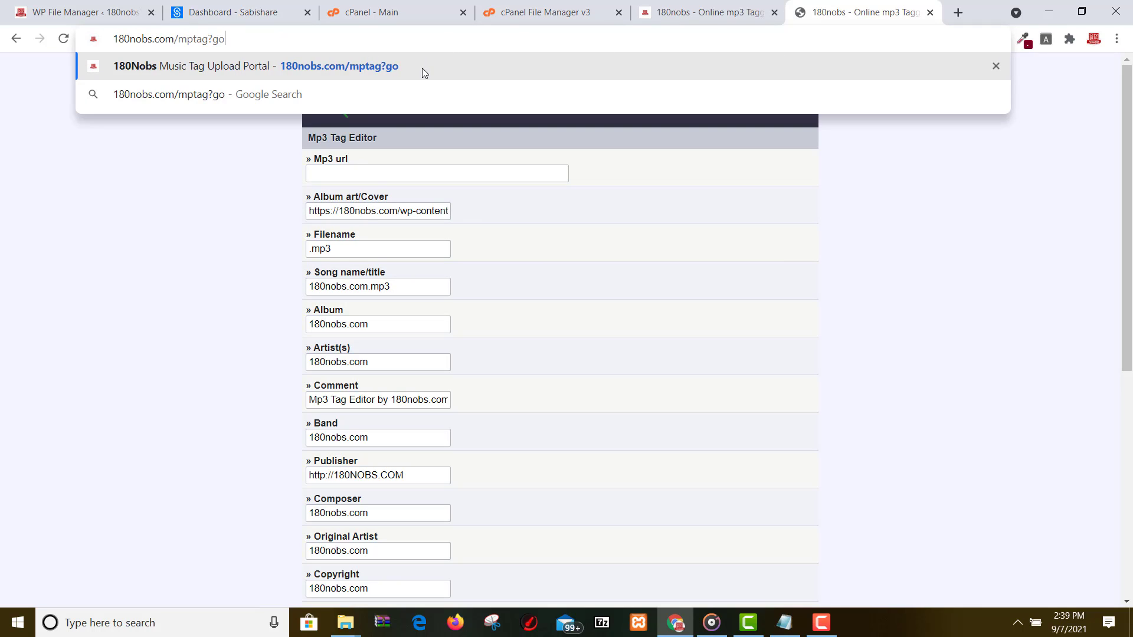
{"action": "key", "text": "Return"}
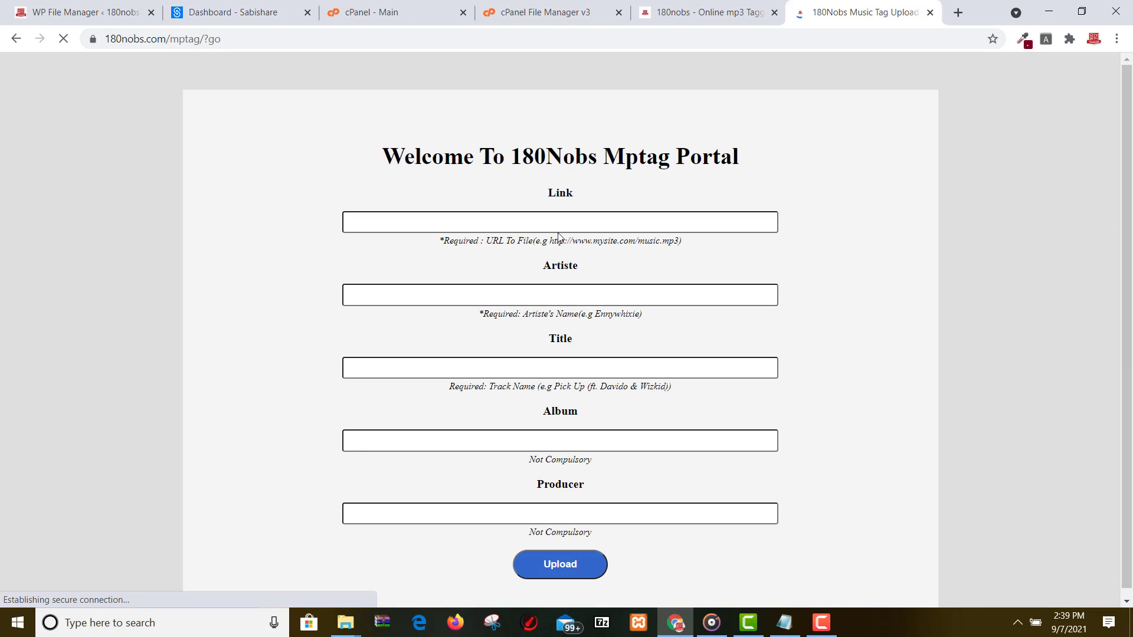
{"action": "scroll", "coordinate": [177, 64], "scroll_direction": "down", "scroll_amount": 1}
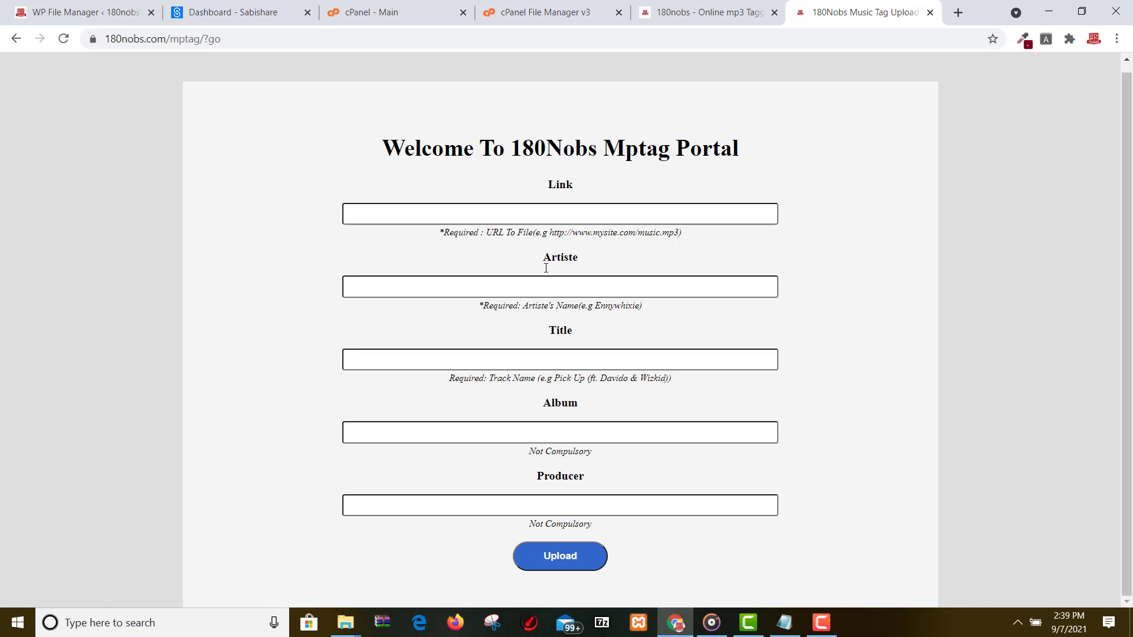
- Compare the Mptag Portal with the Mp3 Tag Editor on 180nobs.com/hit and return to the hit folder in the cPanel File Manager
{"action": "left_click", "coordinate": [709, 10]}
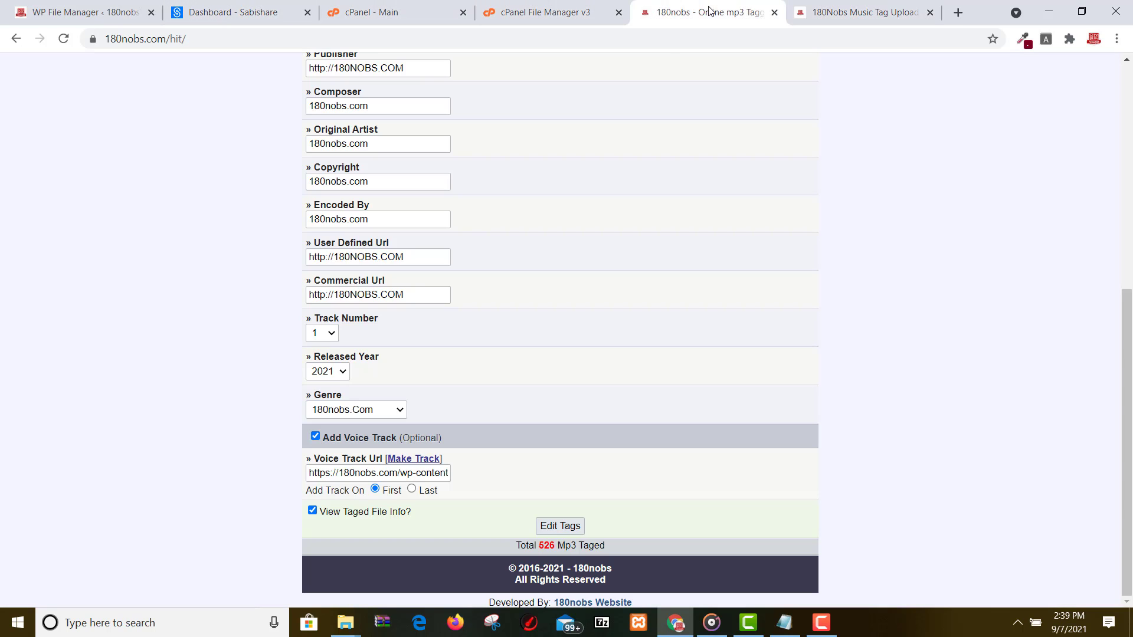
{"action": "scroll", "coordinate": [519, 190], "scroll_direction": "up", "scroll_amount": 7}
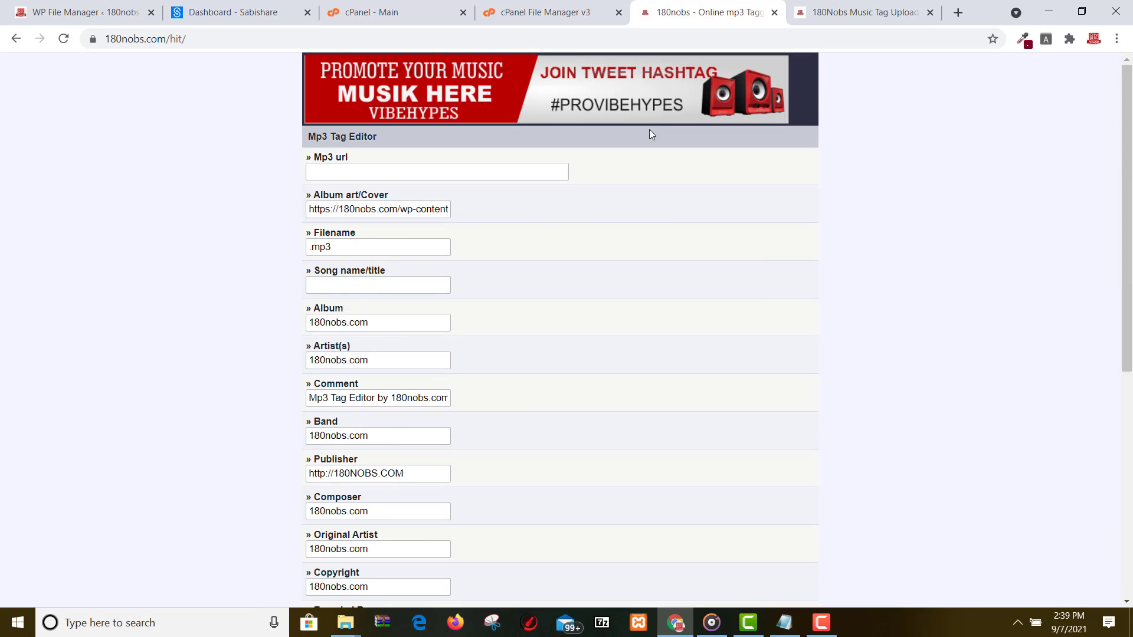
{"action": "left_click", "coordinate": [841, 5]}
{"action": "left_click", "coordinate": [711, 8]}
{"action": "left_click", "coordinate": [543, 11]}
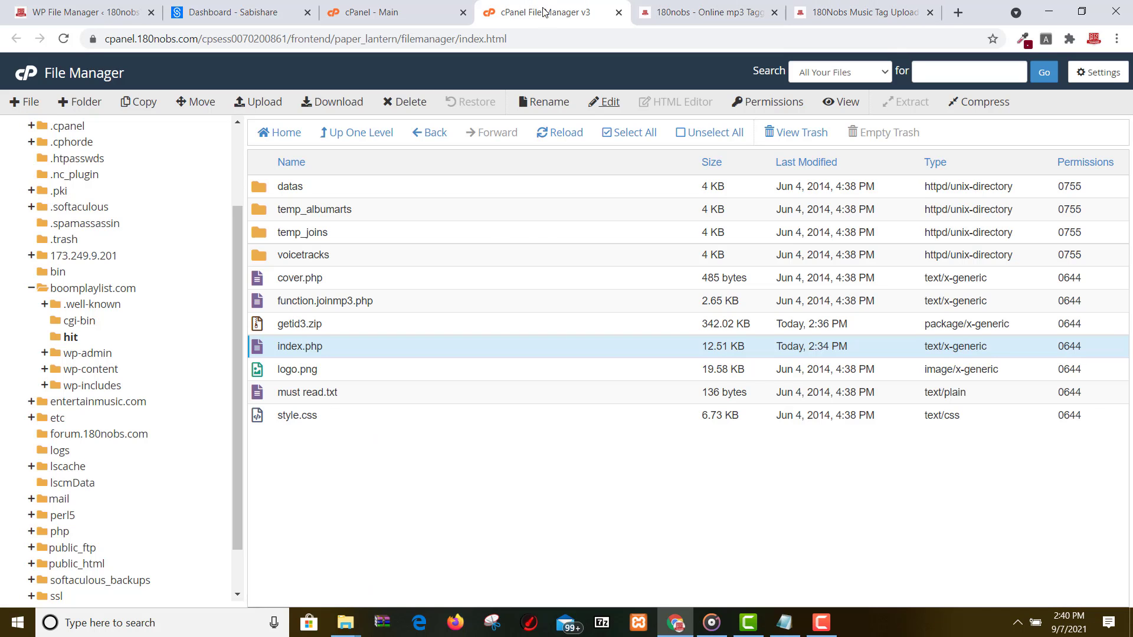